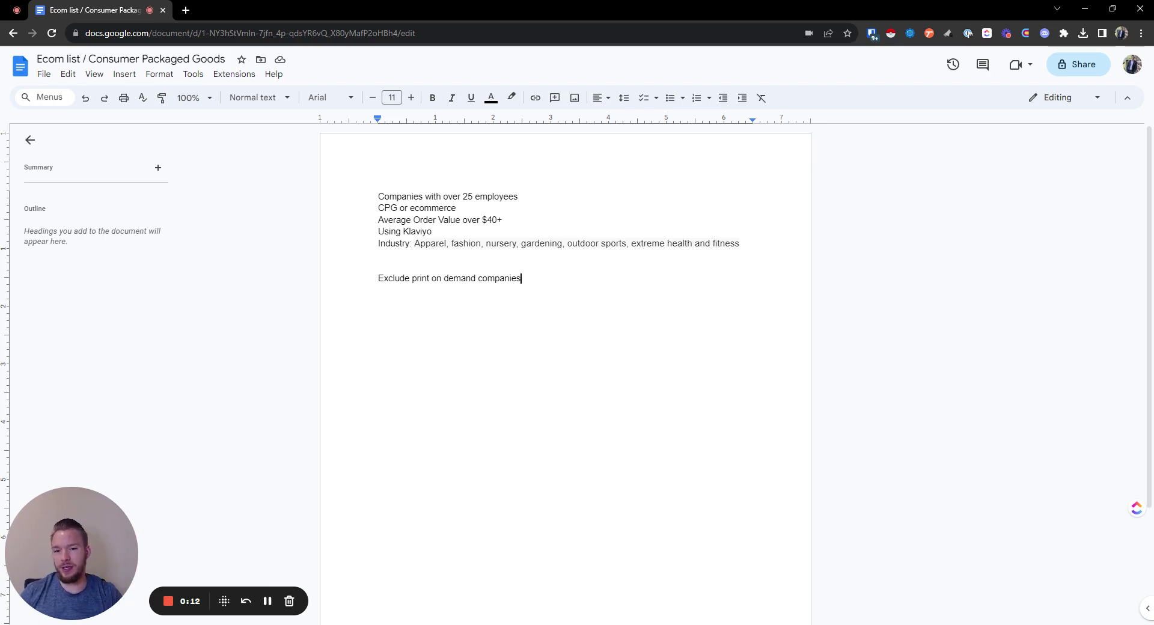
- Review the list criteria in the document, covering the CPG or ecommerce and Average Order Value lines
key(ctrl+a)
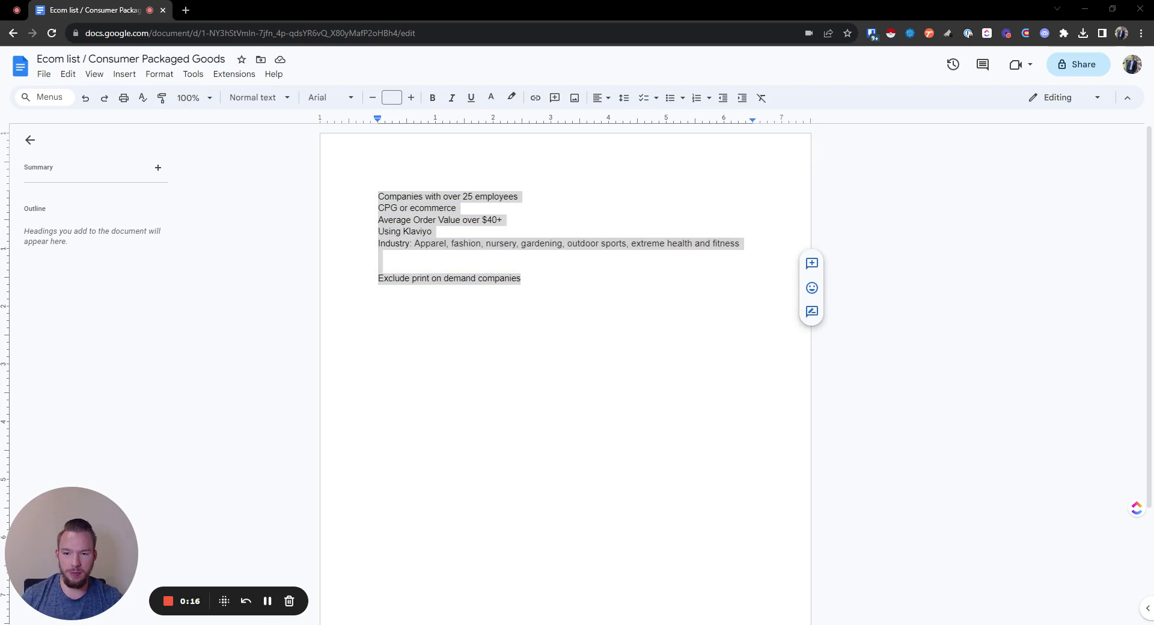
click(400, 208)
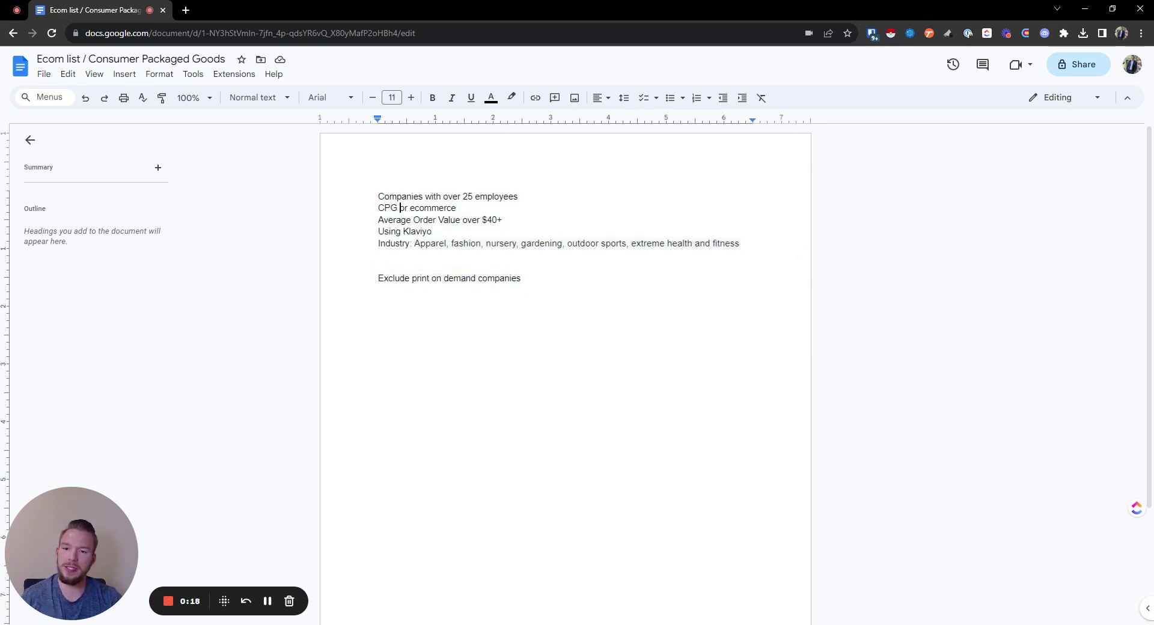
drag(457, 208, 462, 196)
click(440, 220)
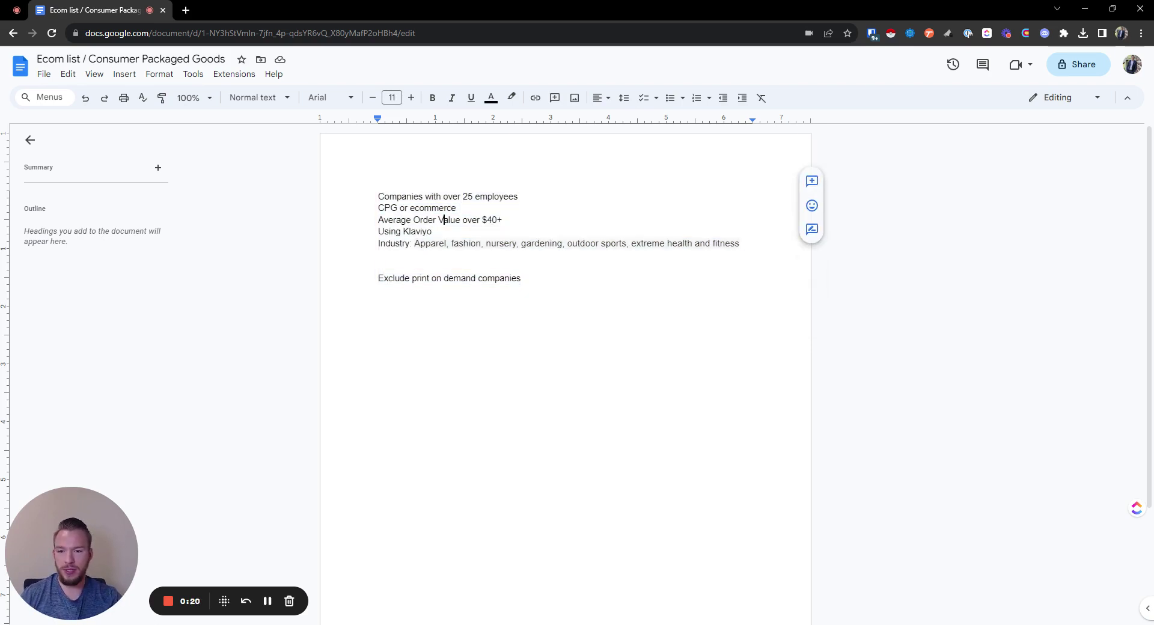
drag(378, 208, 461, 208)
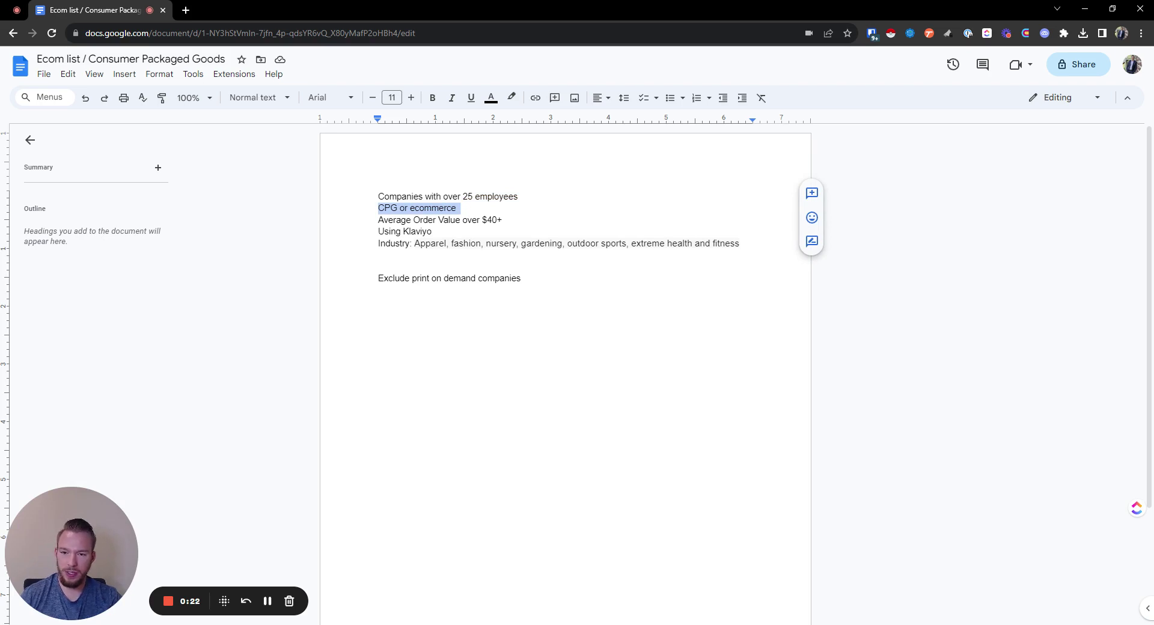
drag(378, 220, 507, 220)
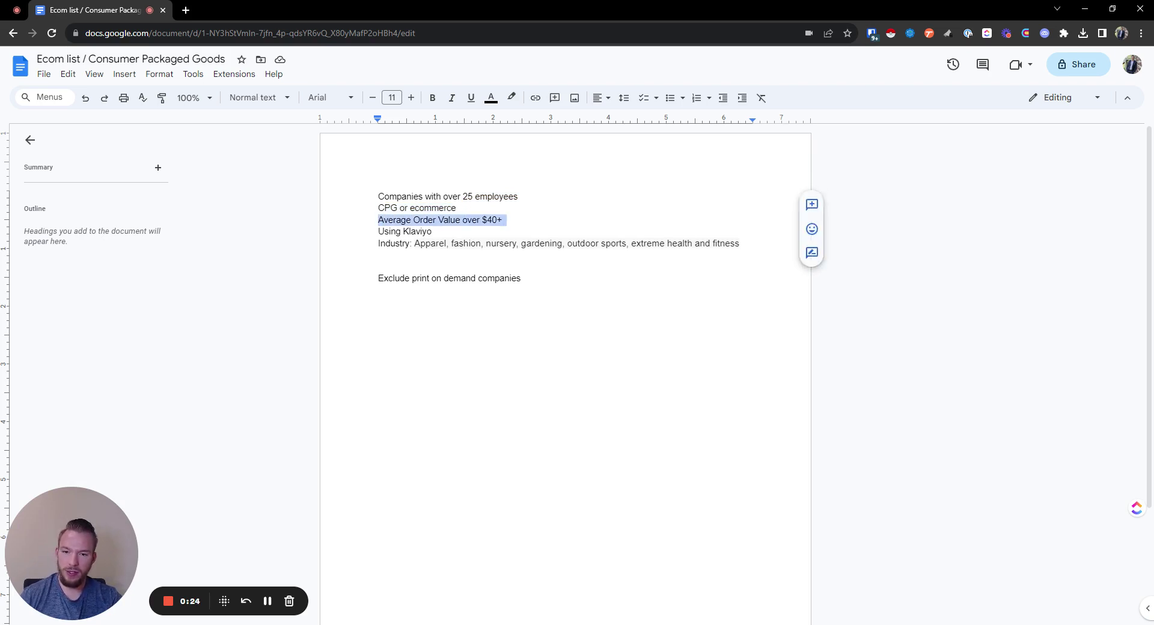
- Extend the "Using Klaviyo" criterion so that it reads "Using Klaviyo/Shopify"
drag(378, 231, 432, 231)
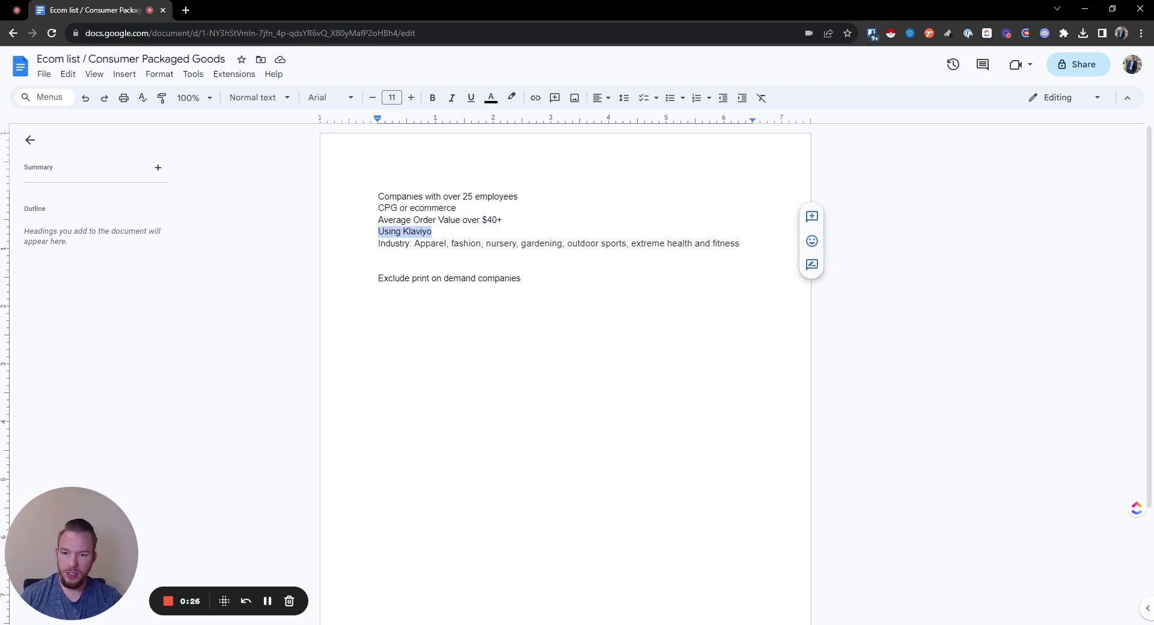
click(432, 232)
text(/Shopify)
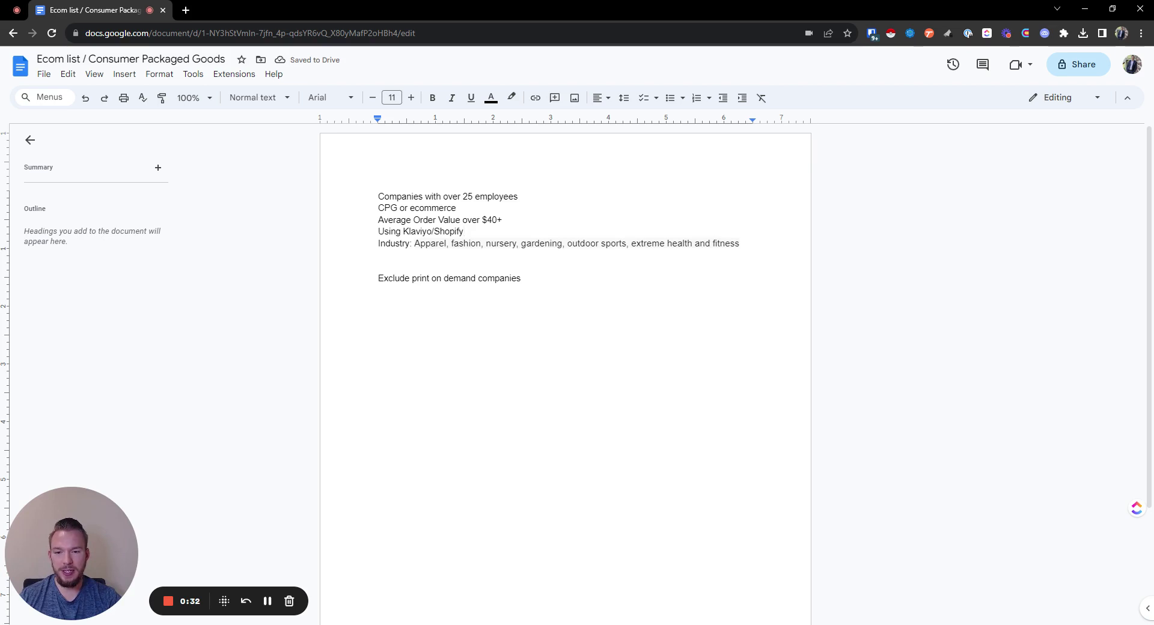
- Append "and dropshipping/zendrop" to the end of the "Exclude print on demand companies" line
drag(521, 278, 294, 282)
key(Right)
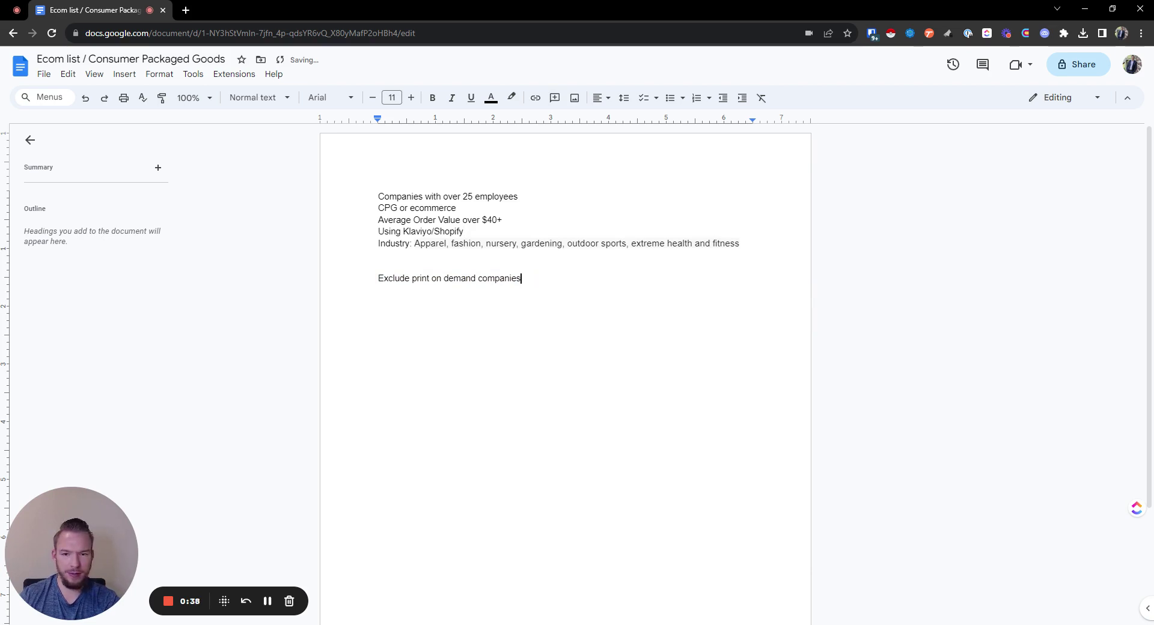
text(and dropsh)
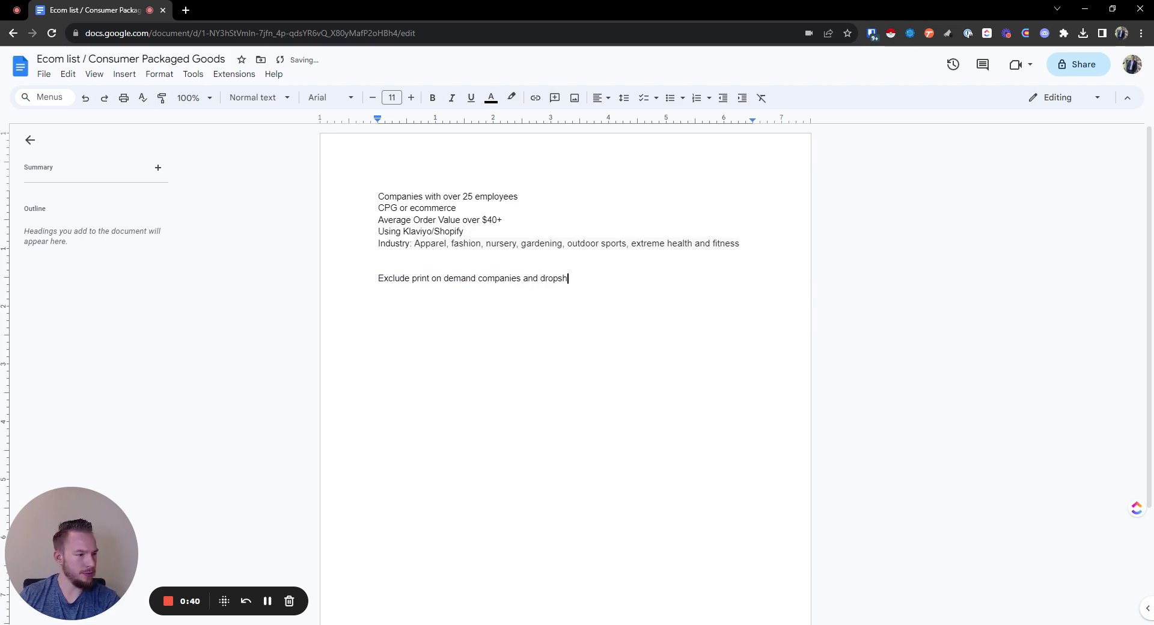
text(ipping/)
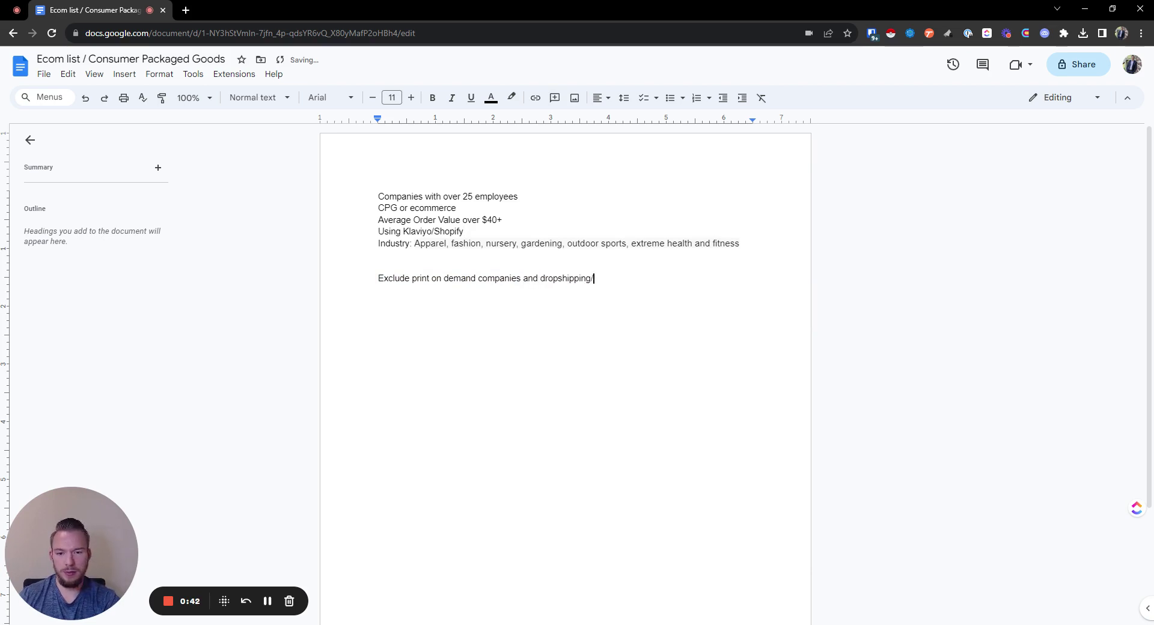
text(zendrop)
- Start a numbered list in "1)" style, one blank line below the exclusion line, with the text "Apollo use the technology filter"
key(Return)
key(Return)
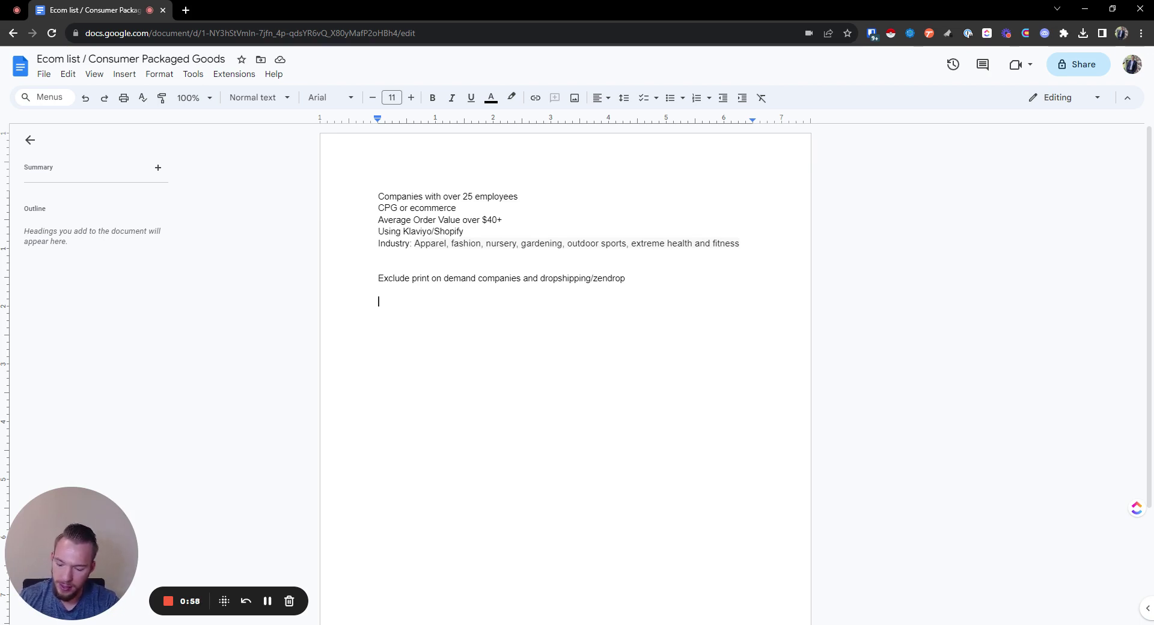
text(1) Apollo)
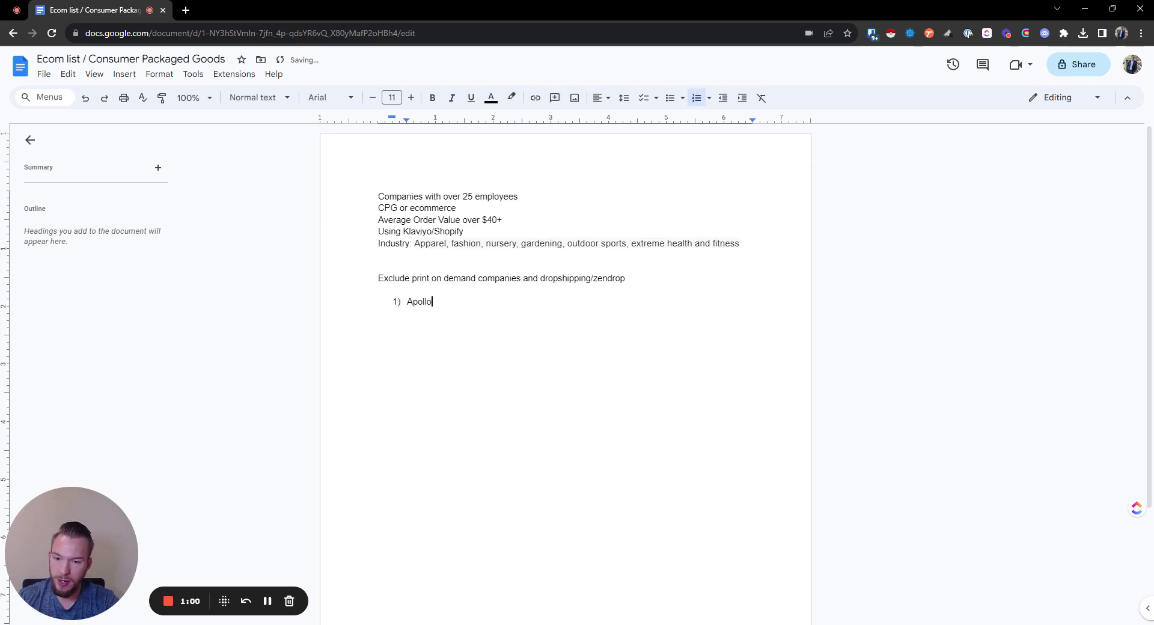
text( use)
key(BackSpace)
key(BackSpace)
key(BackSpace)
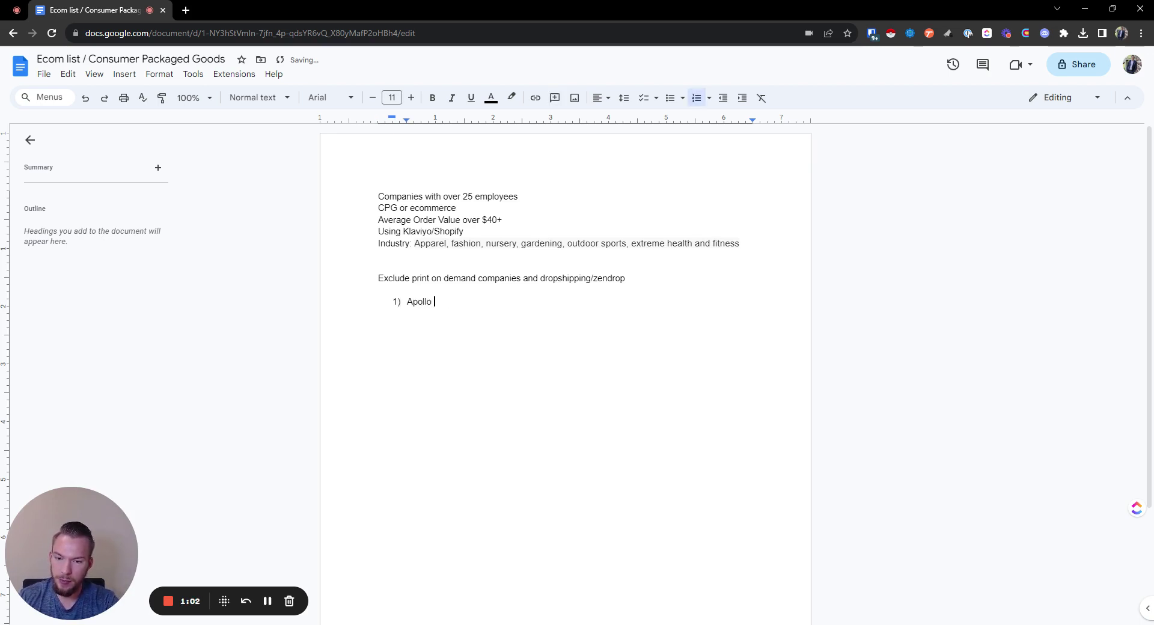
text(use the technolo)
key(BackSpace)
key(BackSpace)
key(BackSpace)
key(BackSpace)
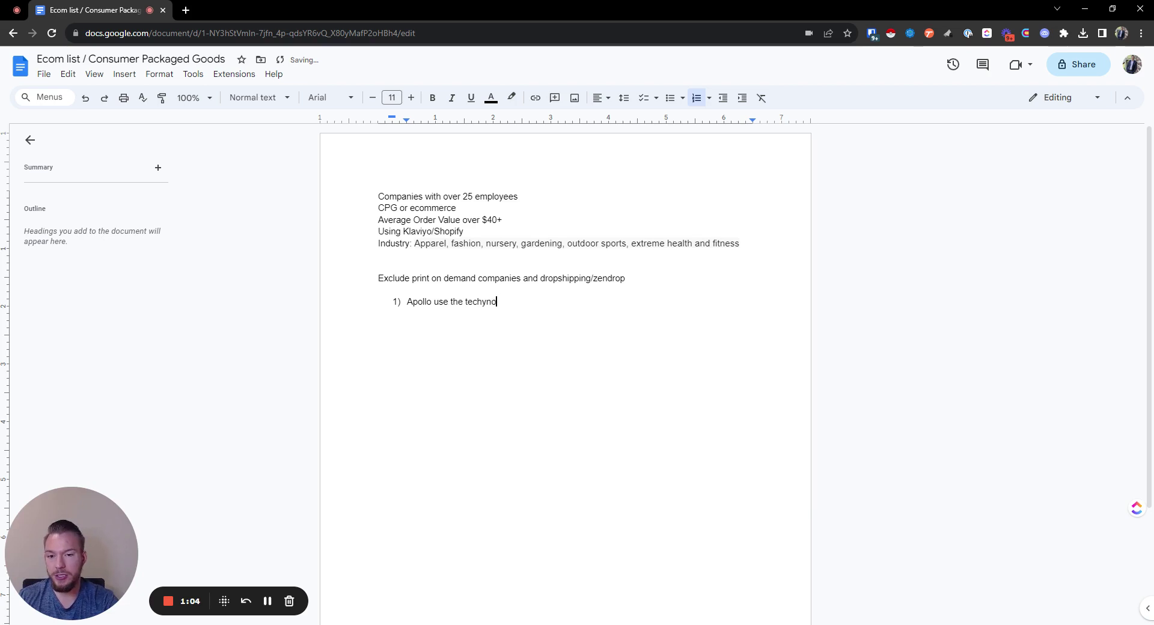
text(nology filter )
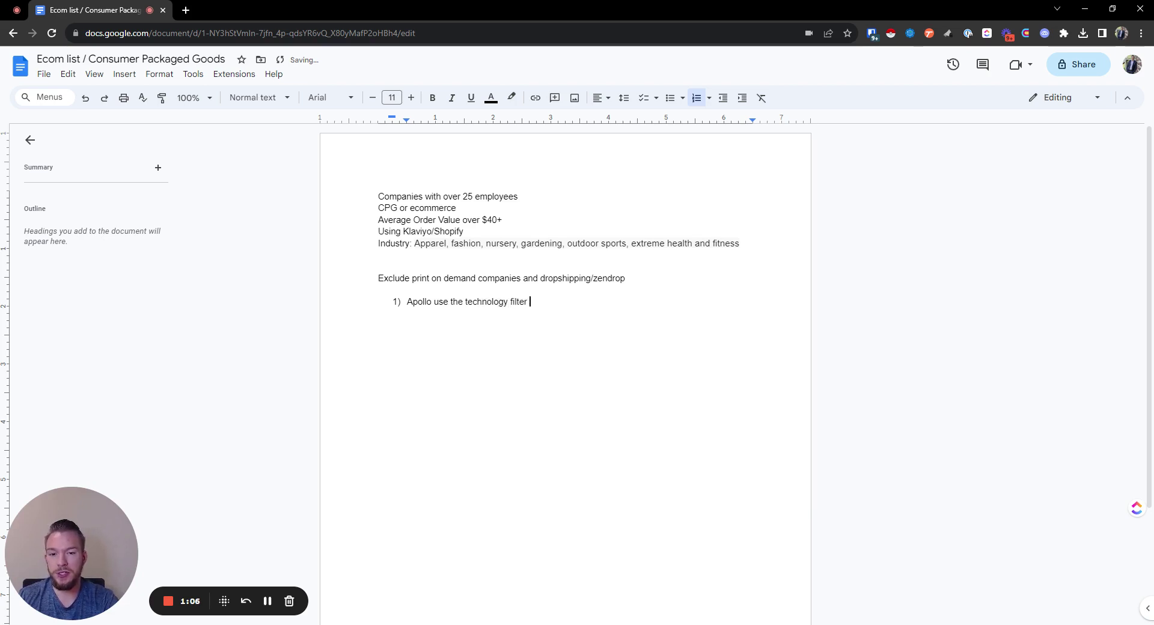
- Continue the first list item with "and industry filters -> to clay to do more robust data analysis"
text(and indsutr)
key(BackSpace)
key(BackSpace)
key(BackSpace)
key(BackSpace)
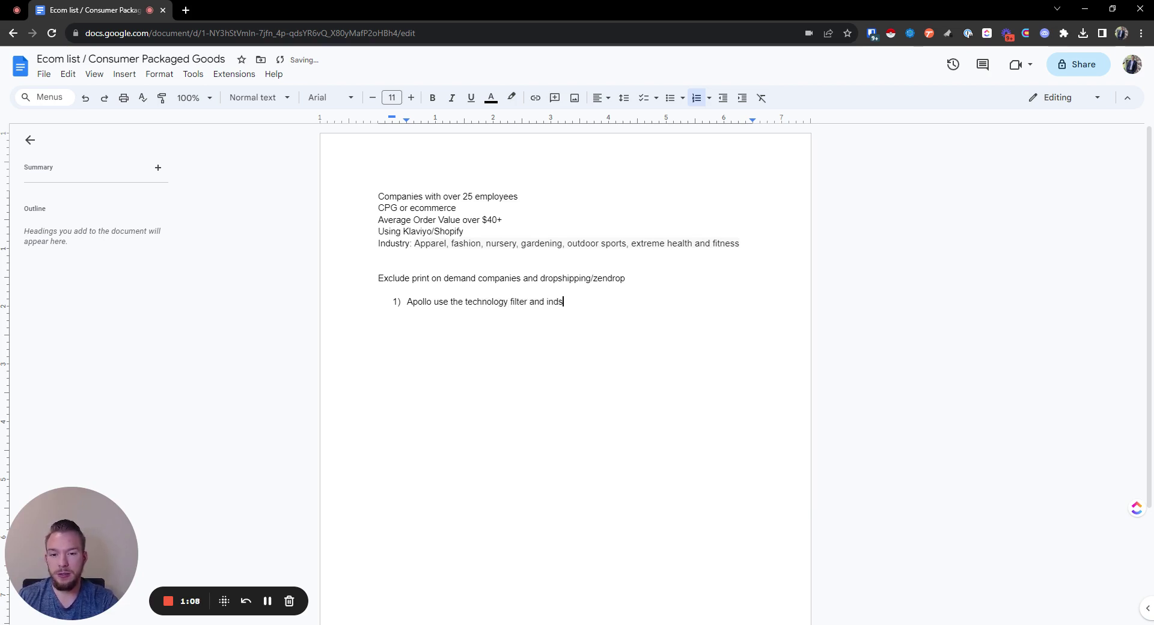
text(ustry filters -)
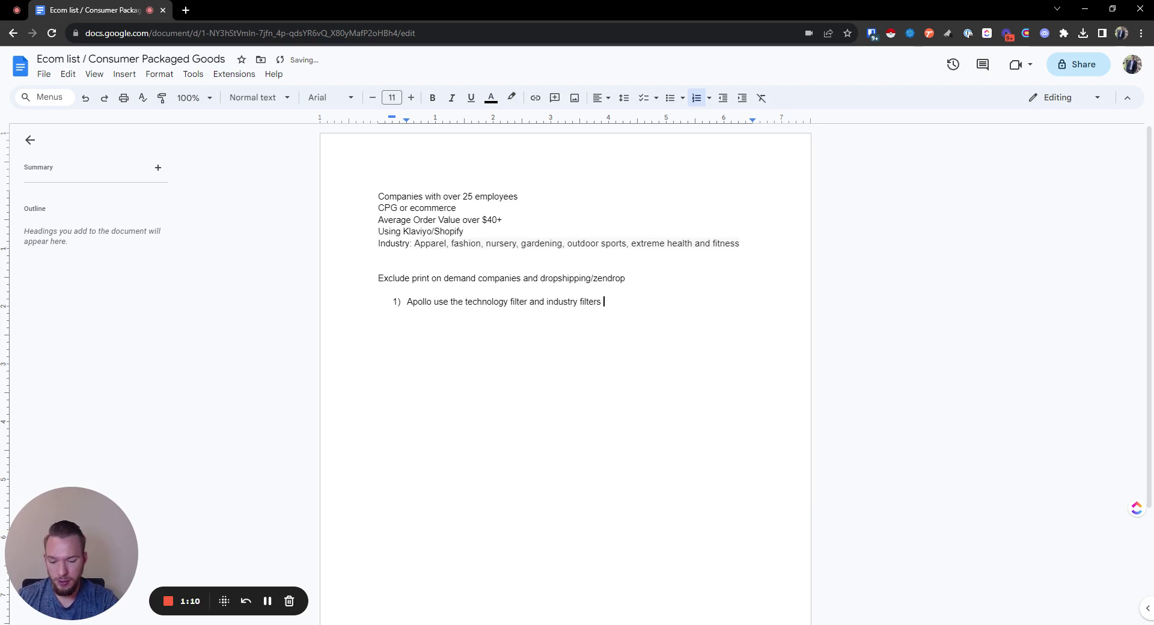
text(> to clay )
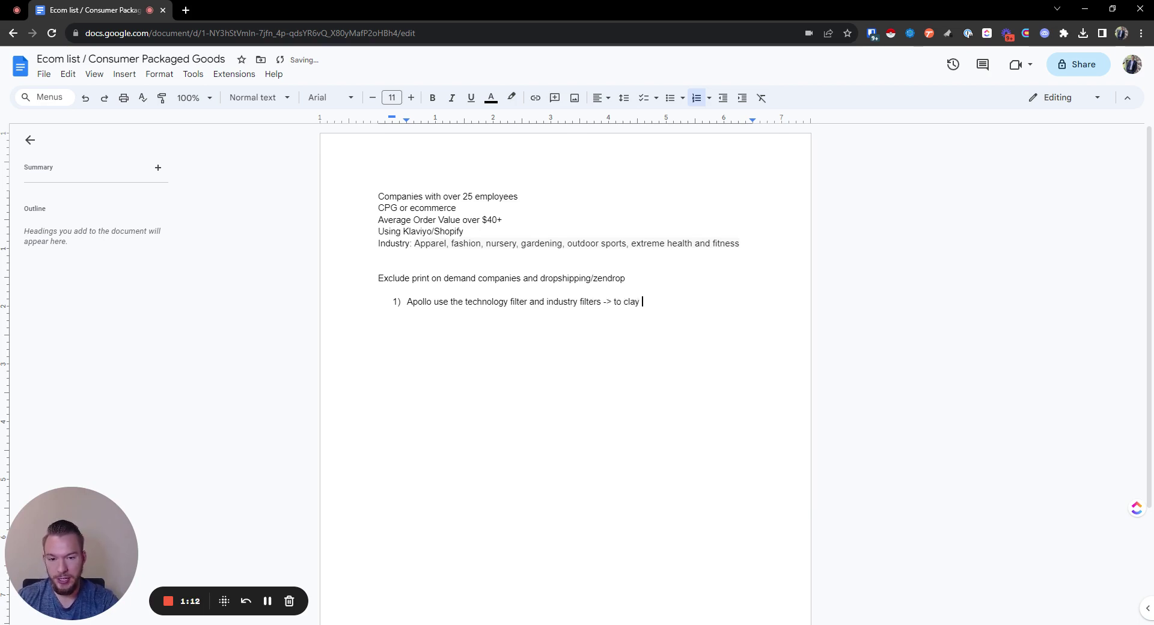
text(to do more robust )
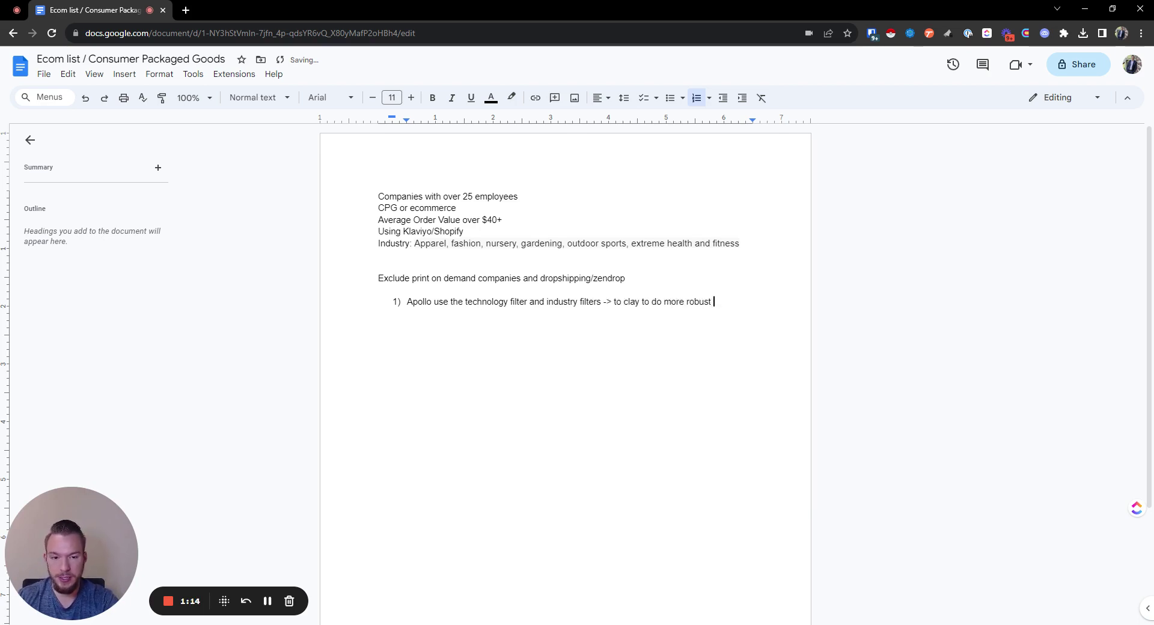
text(data ana)
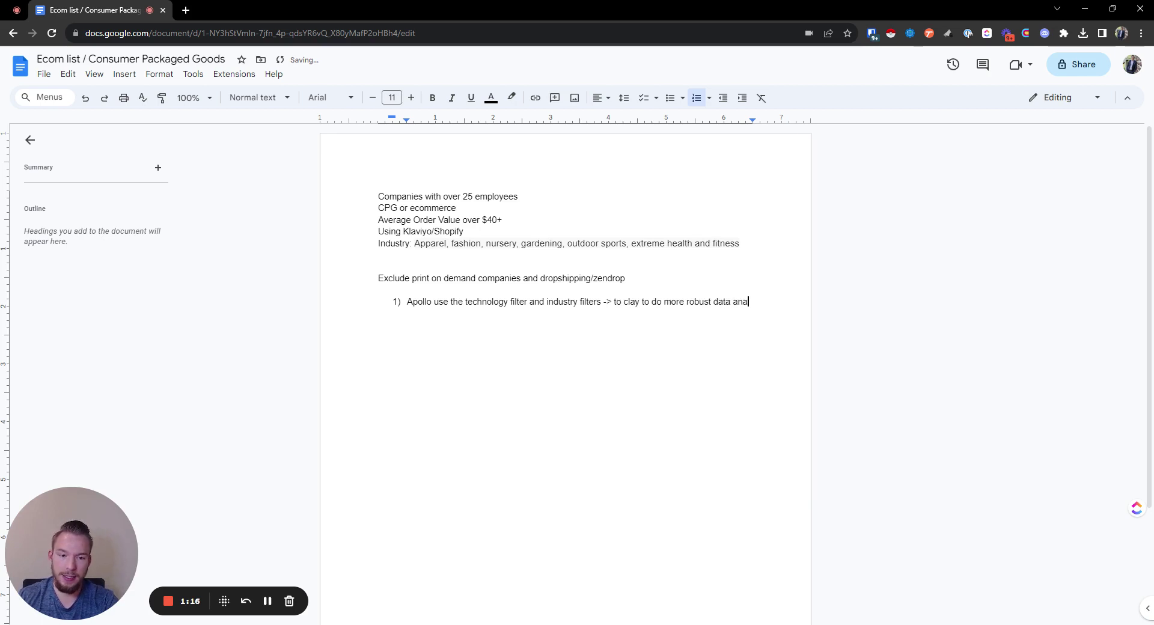
text(lysisi)
- Add a second numbered item reading "Pull a list with Builtwith -> Plug into Apollo -> Clay"
key(Return)
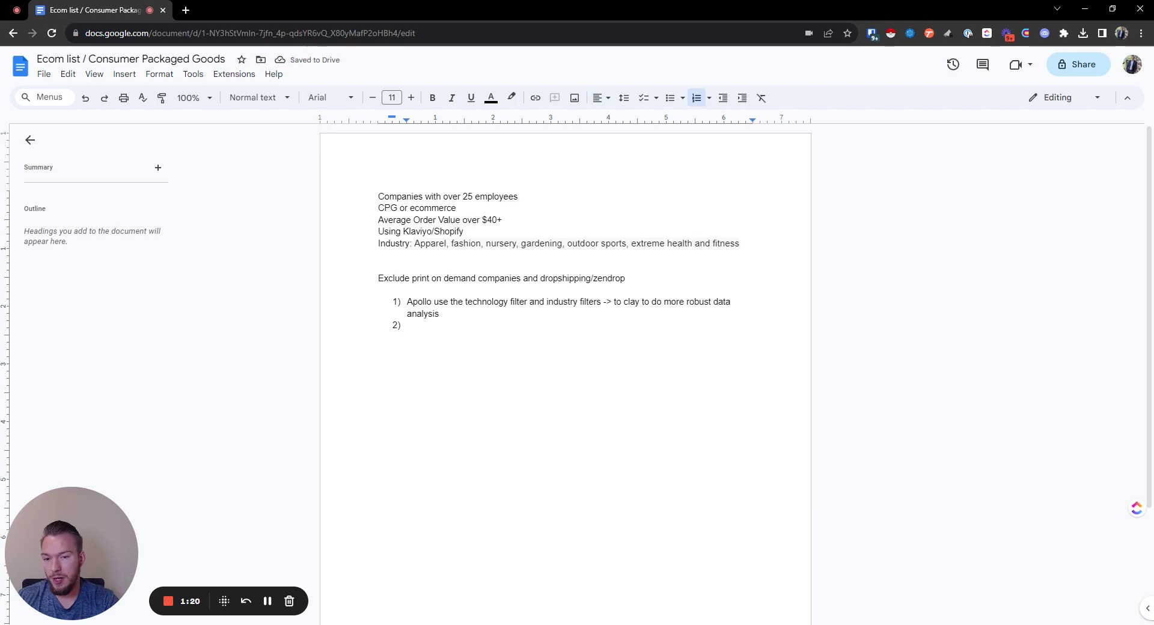
text(Pull a list with Builtwth)
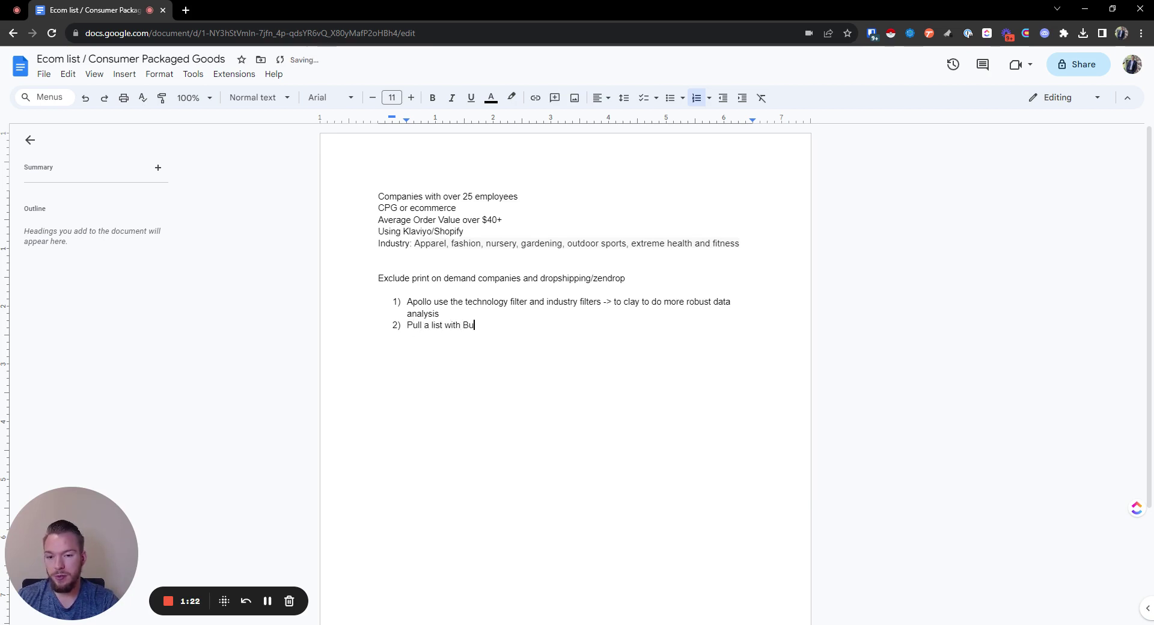
key(BackSpace)
key(BackSpace)
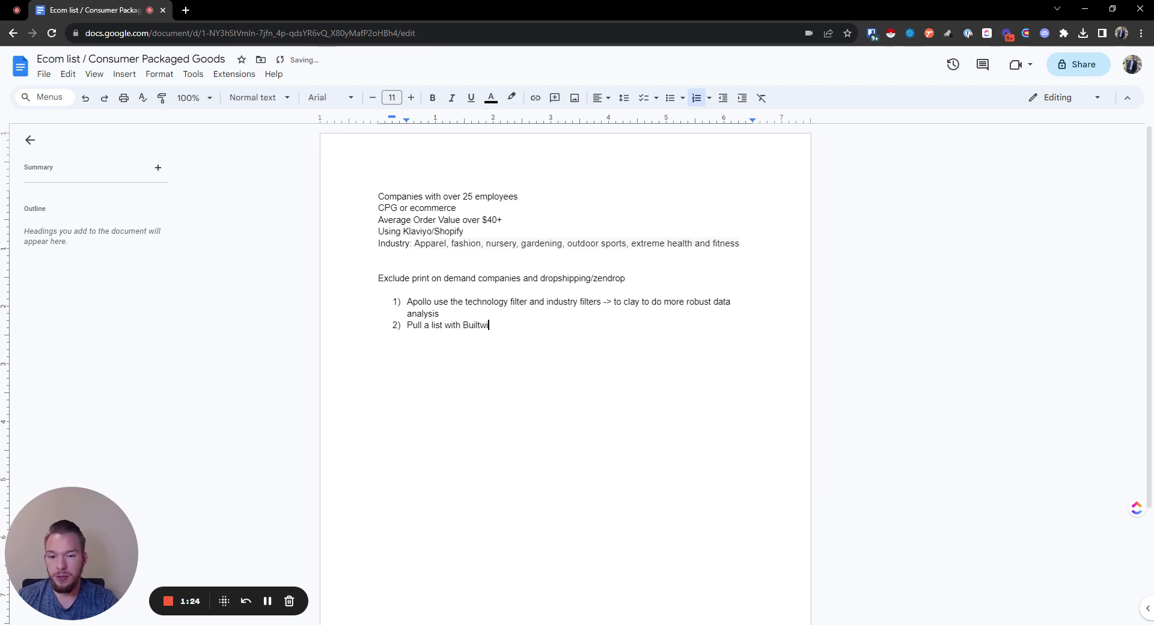
text(ith -> P)
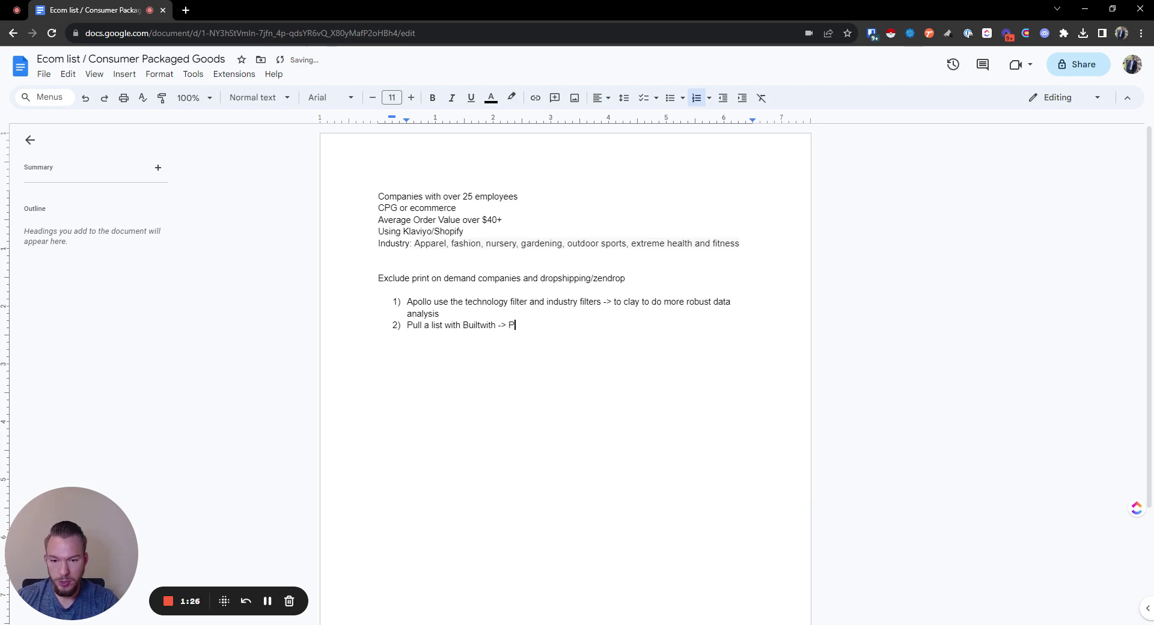
text(lug into A)
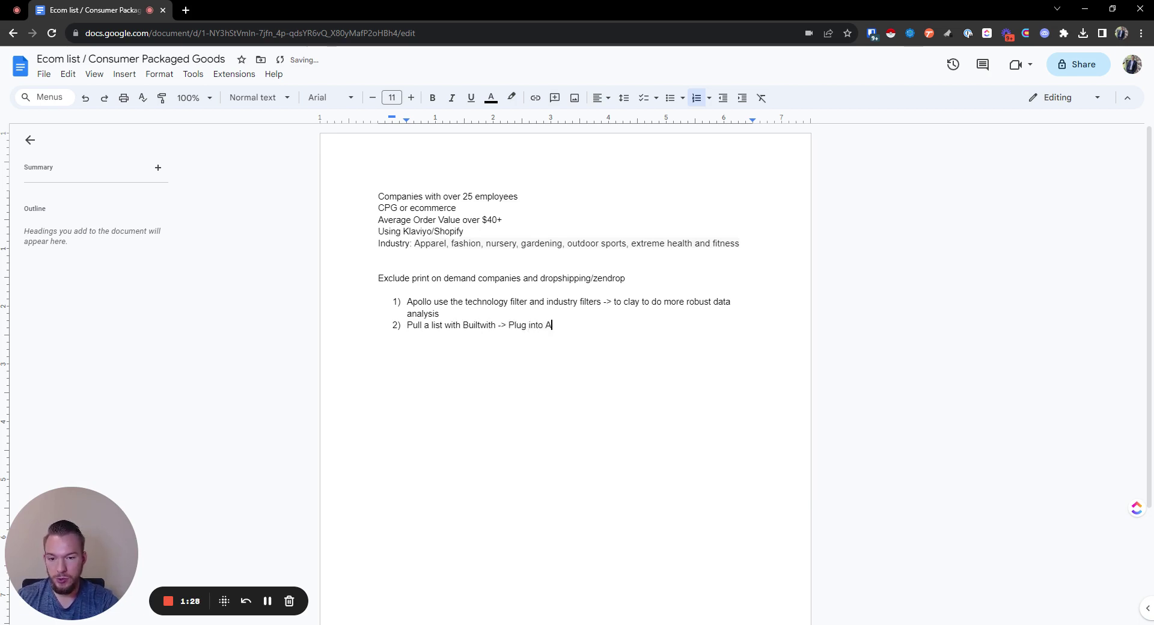
text(pollo -)
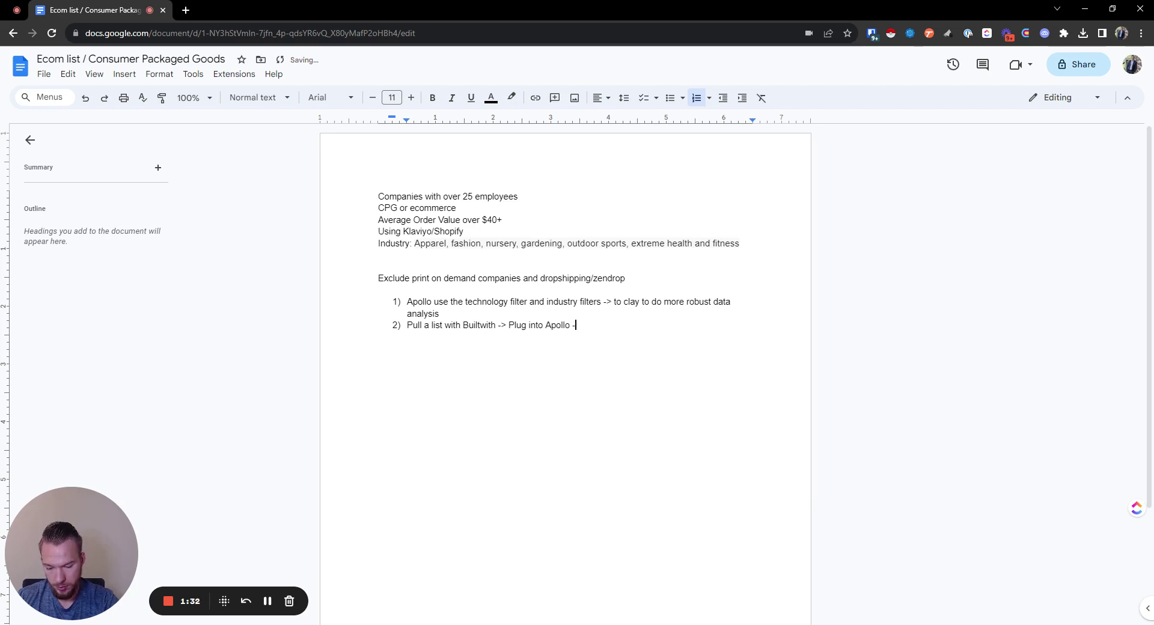
text(> Clay)
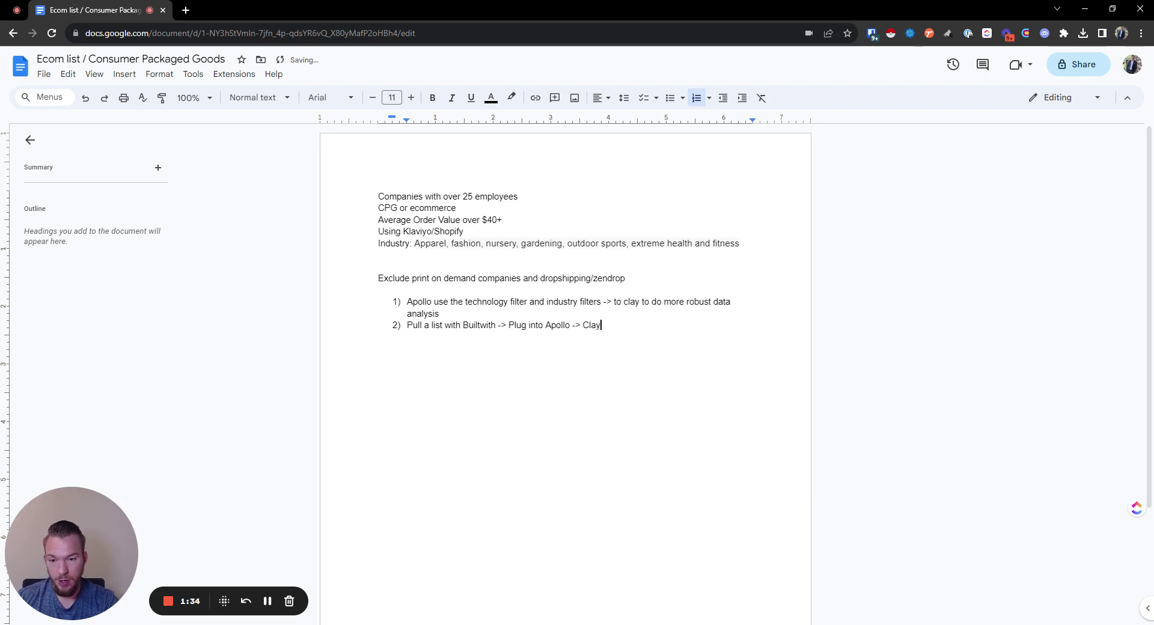
- Add a third numbered item reading "Pull list from Harmonic -> Apollo -> Clay", and end the list with a blank line below it
key(Return)
text(P)
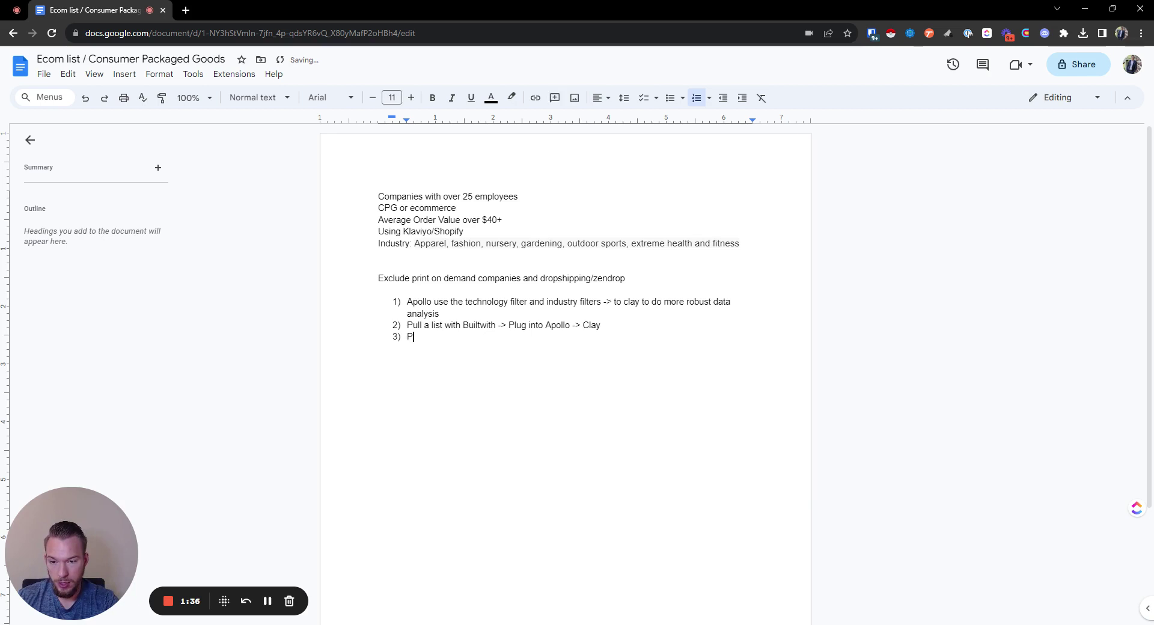
text(ull list from Ha)
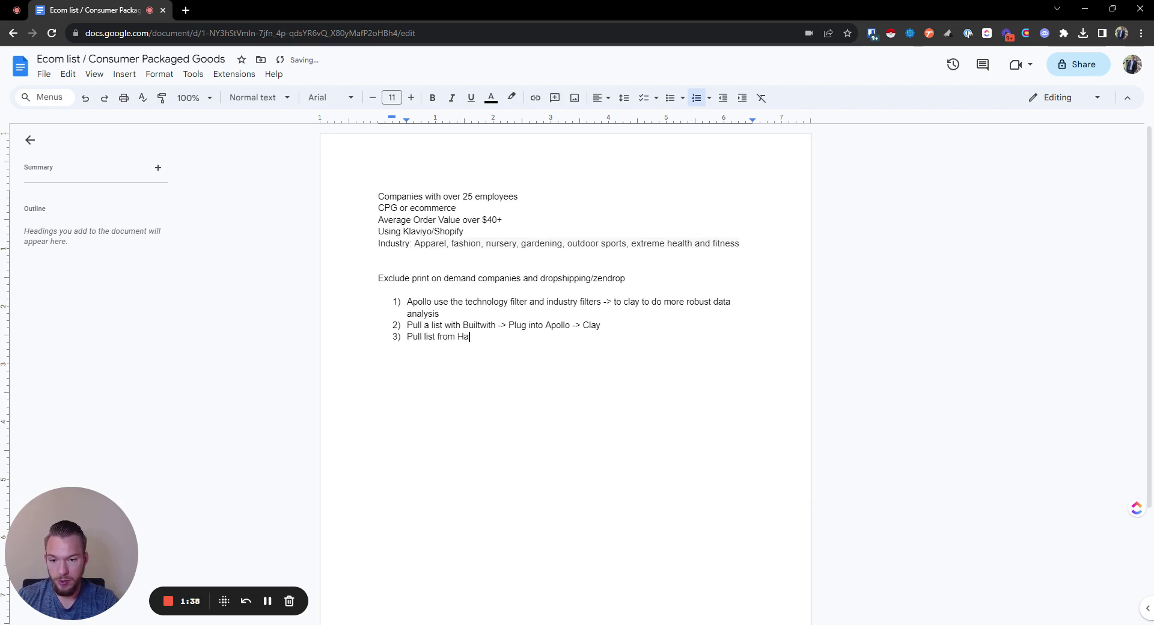
text(rmonic -> Apollo )
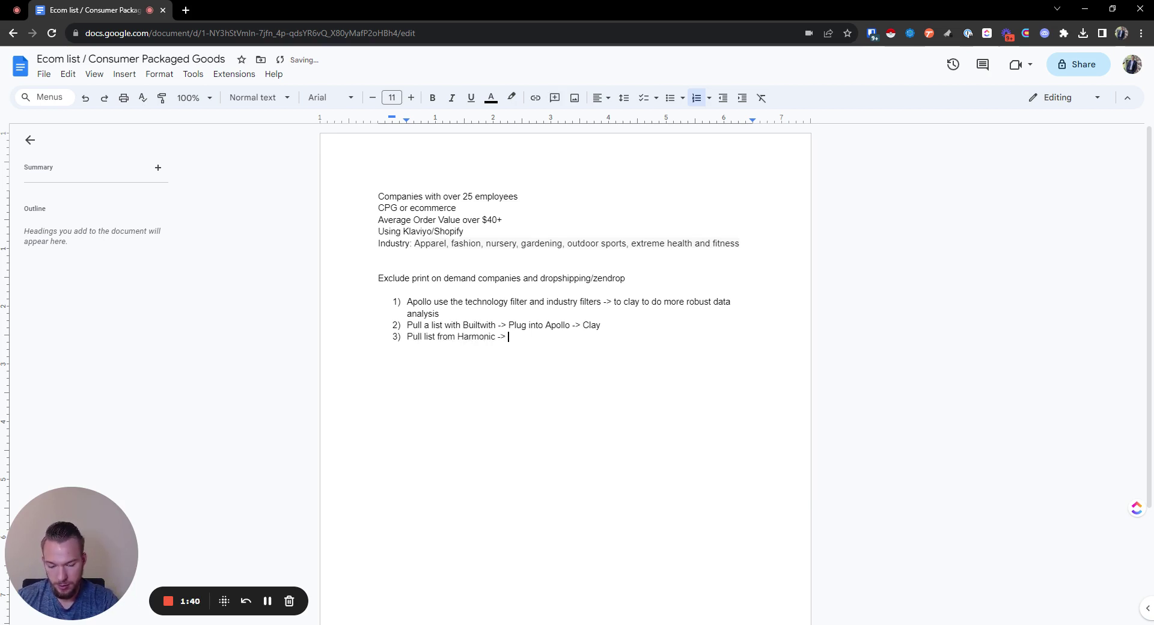
text(-> Clay)
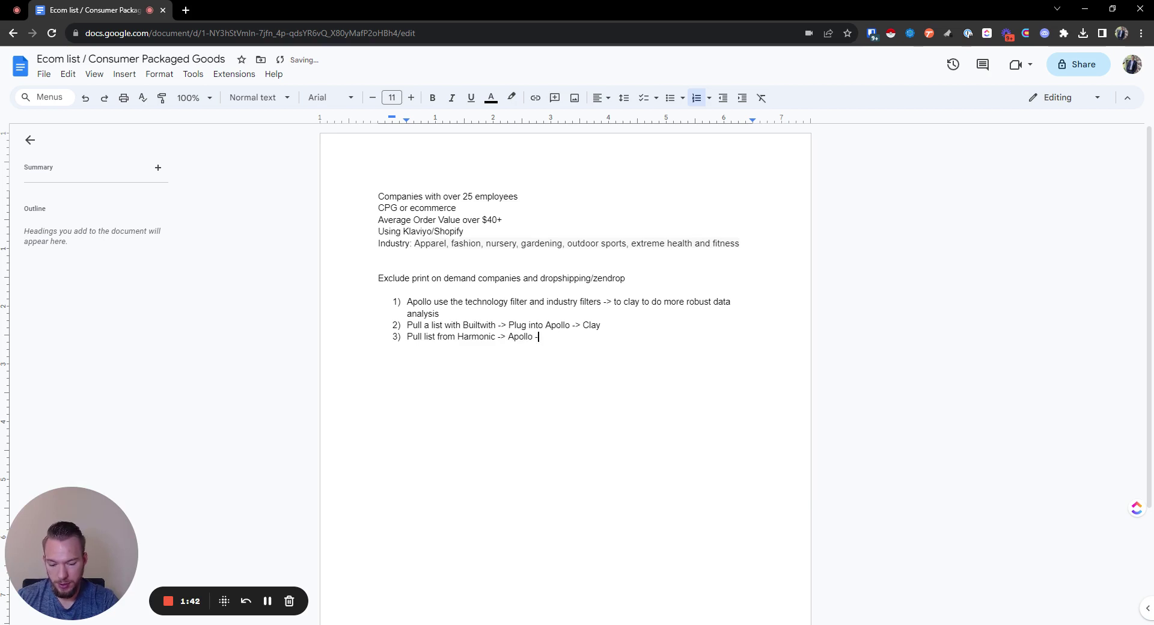
key(Return)
key(Return)
key(Return)
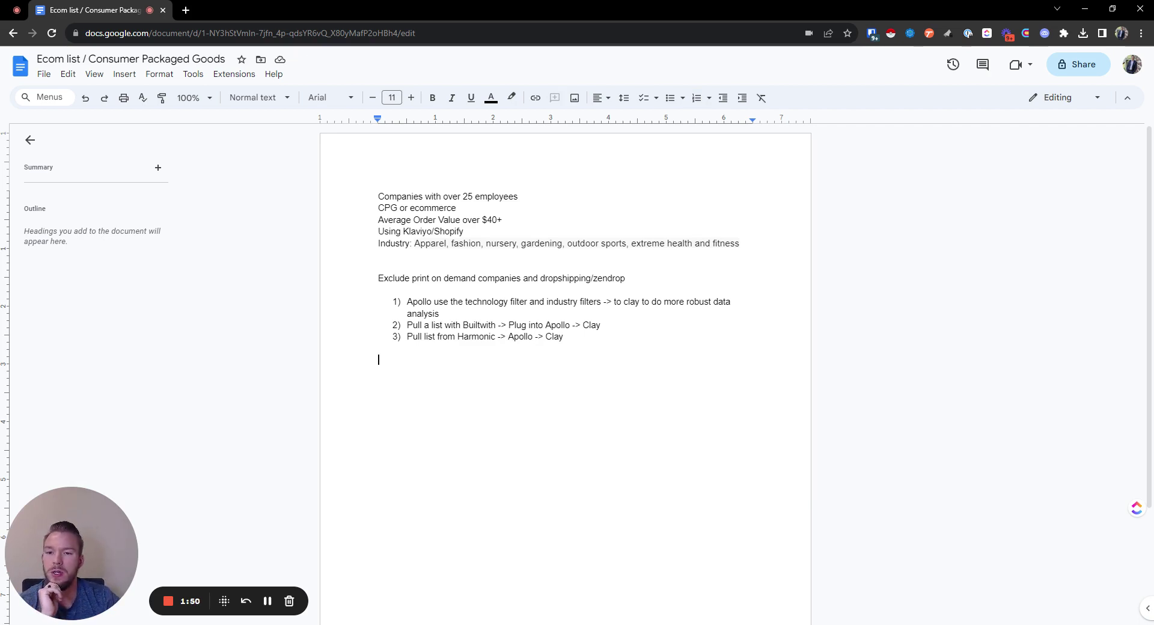
- Review the Apollo technology and industry filters item against the Average Order Value criterion
click(407, 301)
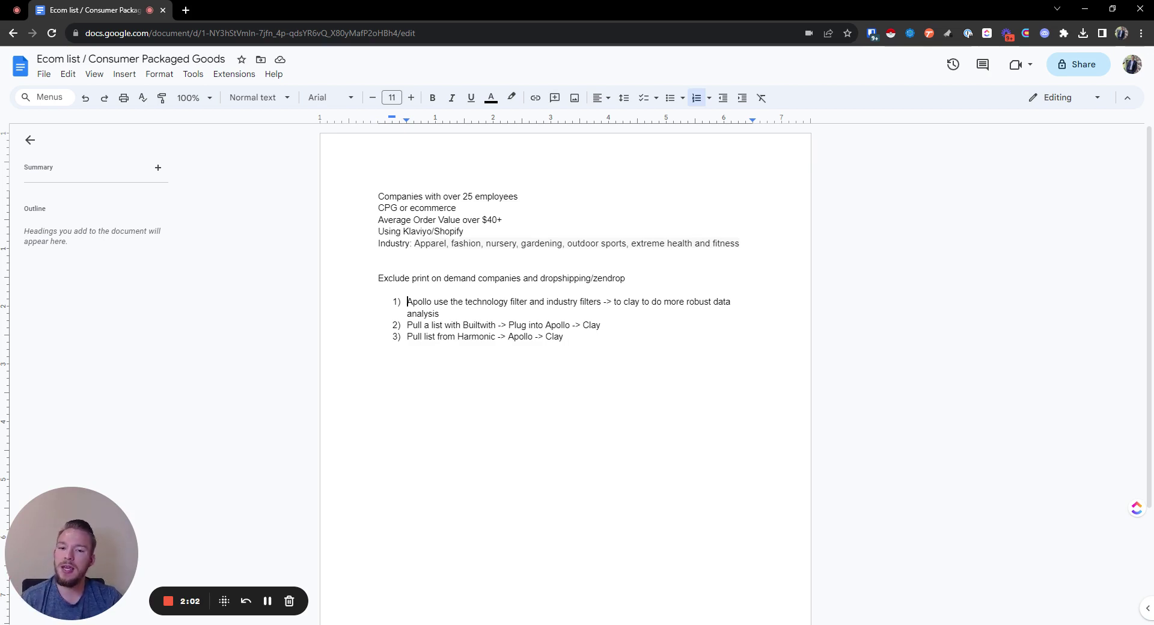
drag(418, 301, 600, 301)
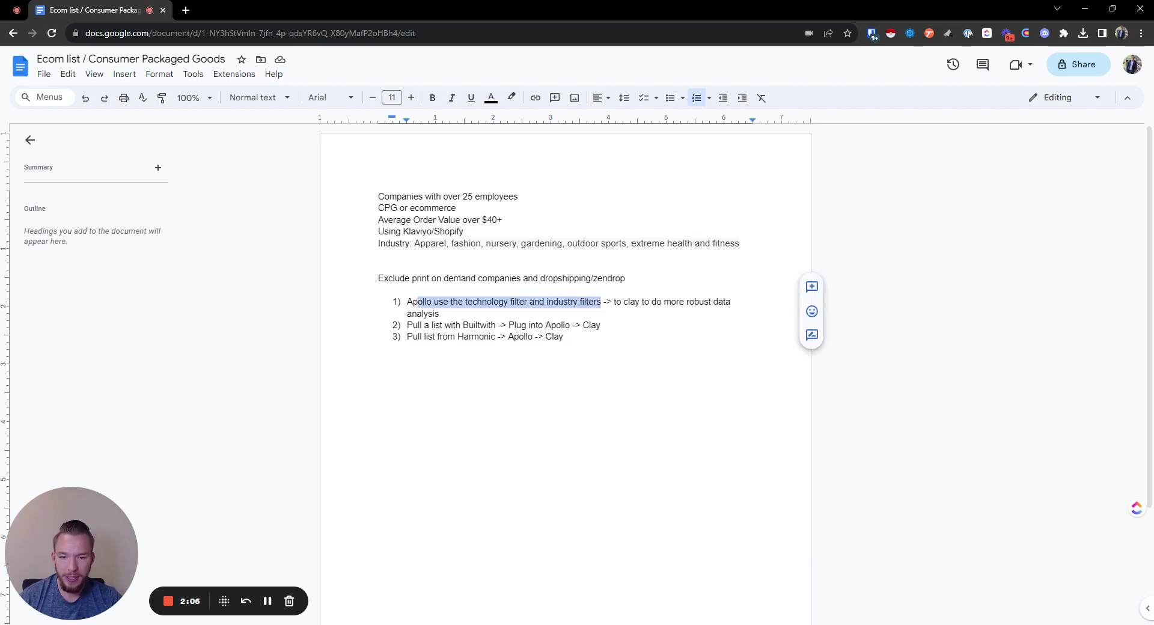
drag(502, 220, 378, 220)
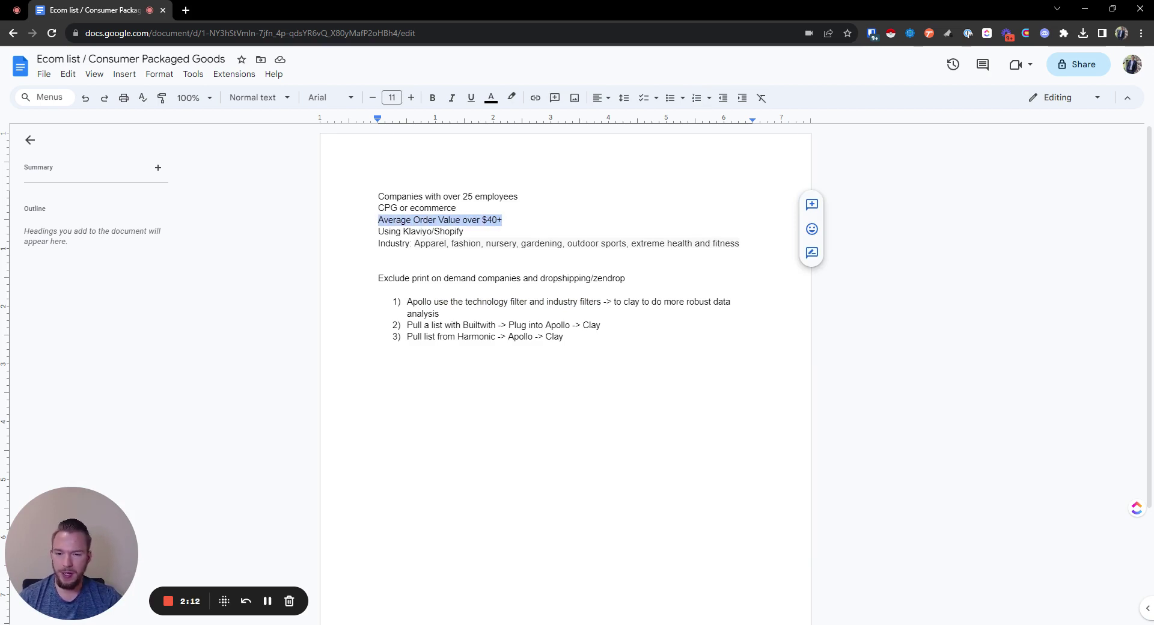
- Review the Builtwith to Apollo to Clay list item against the Average Order Value criterion
drag(407, 325, 498, 325)
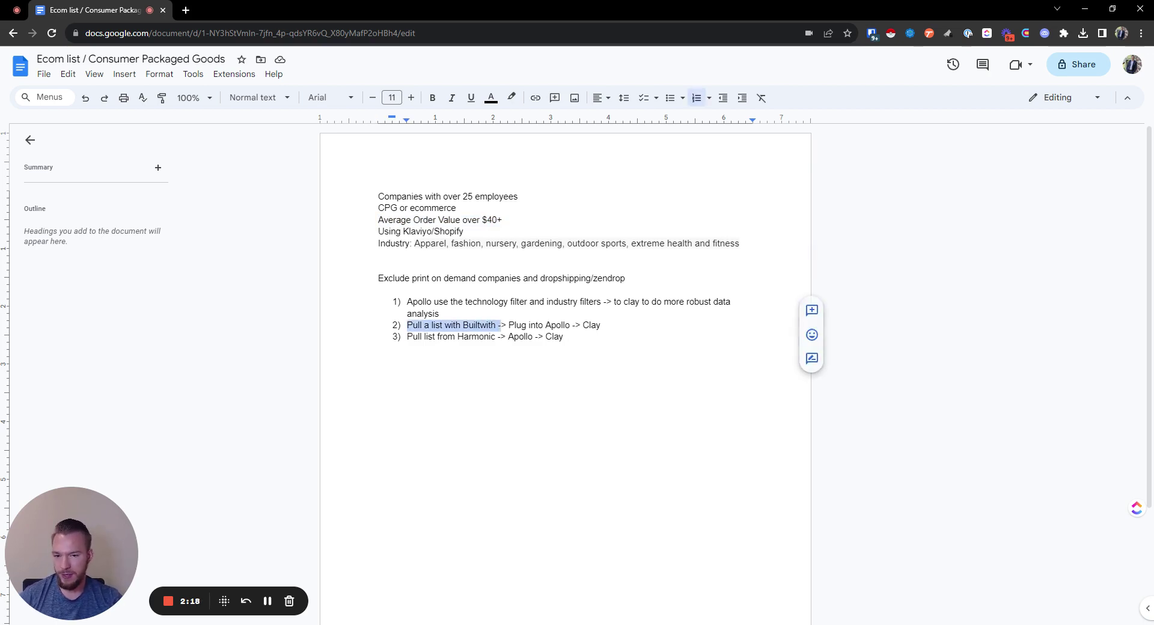
click(496, 325)
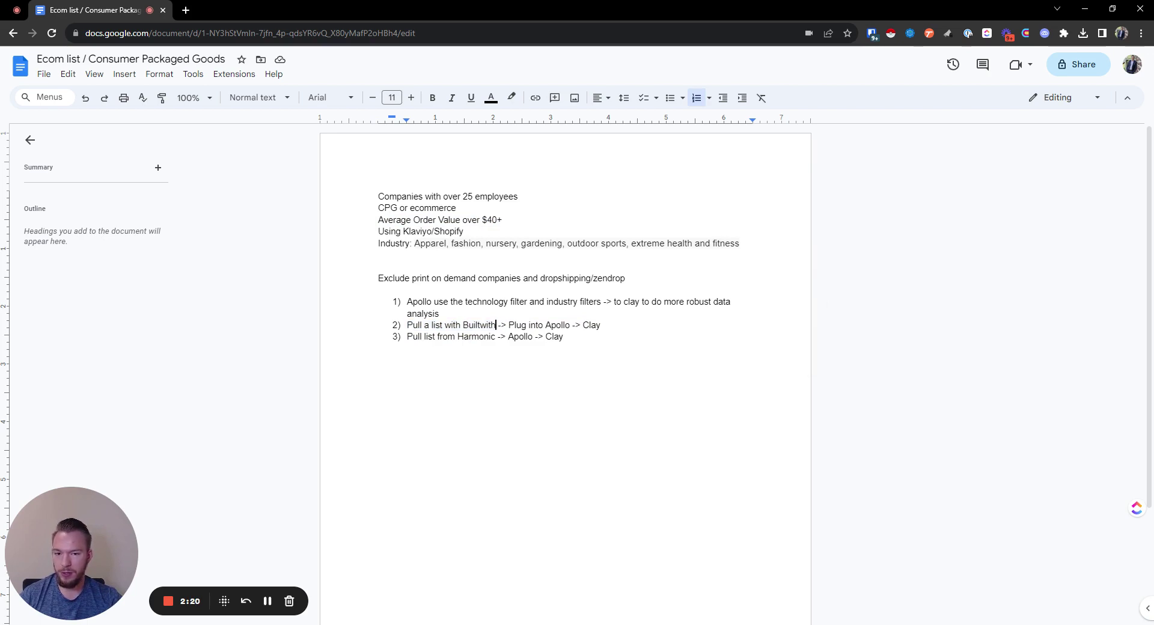
drag(509, 325, 575, 325)
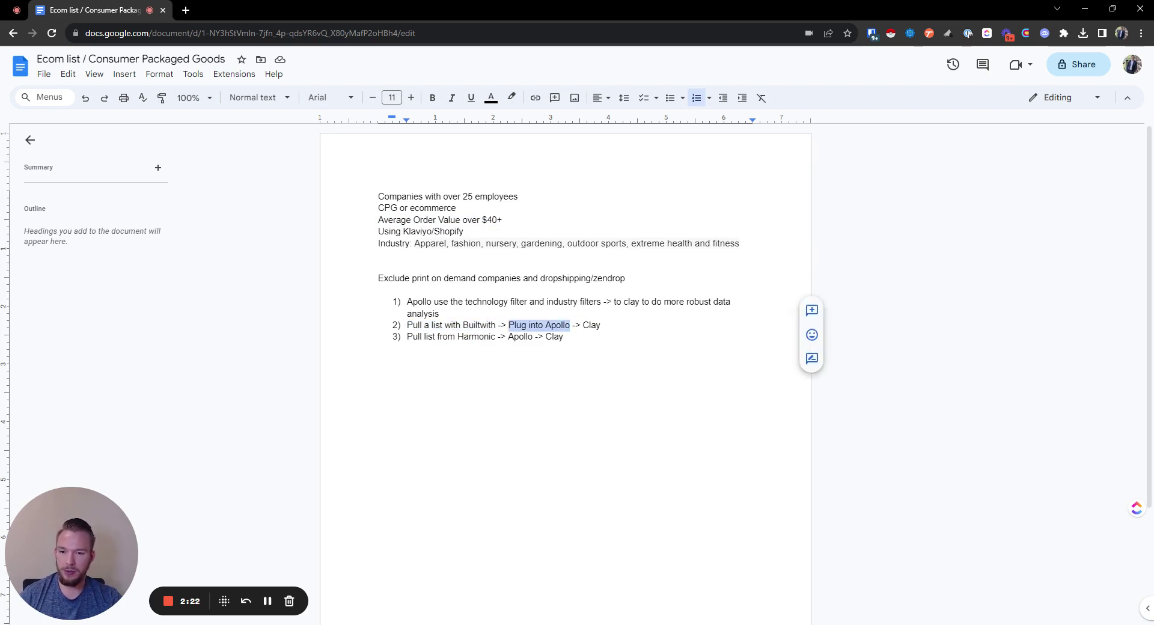
drag(412, 197, 378, 220)
double_click(591, 325)
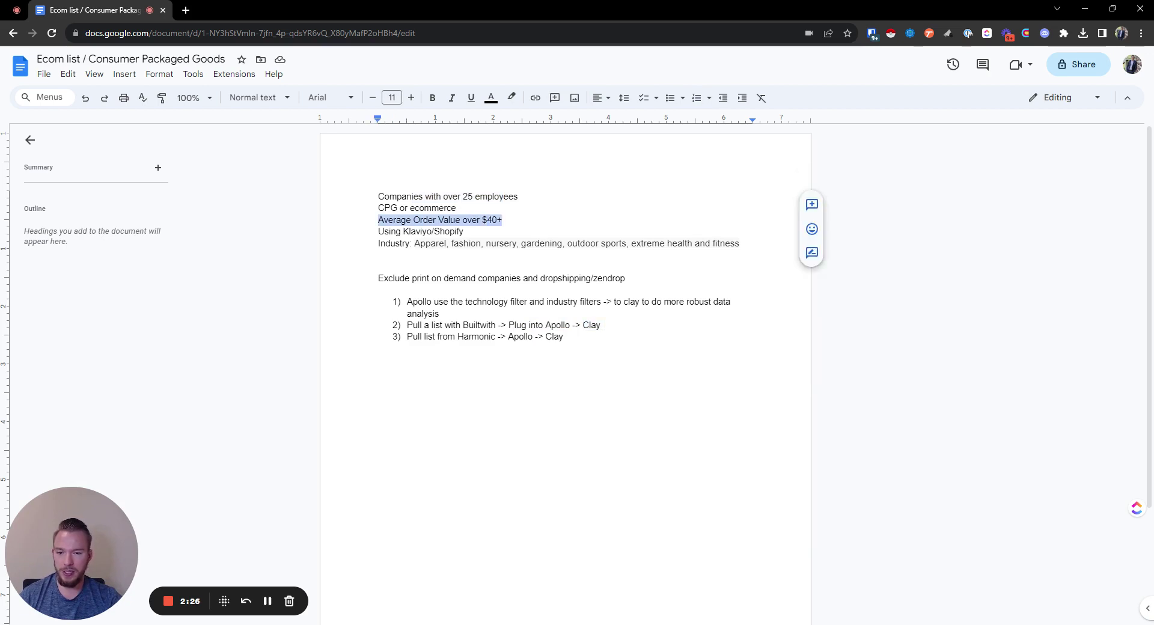
- Review the Harmonic list item and the Apollo list item in the numbered list of methods
drag(407, 336, 563, 337)
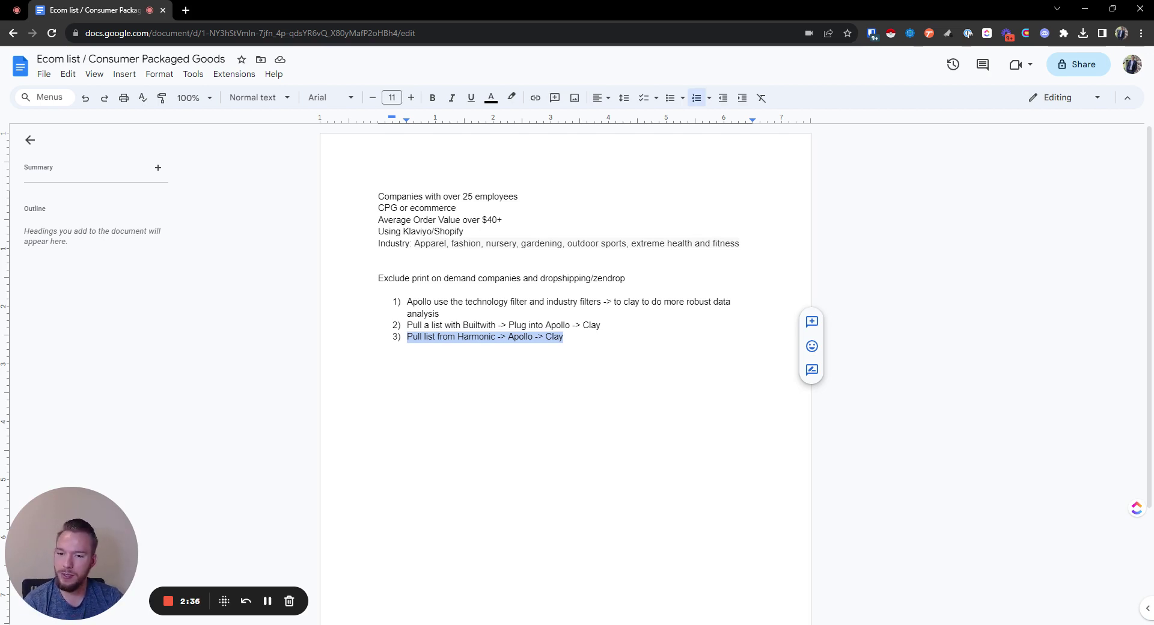
click(408, 301)
drag(408, 301, 439, 313)
click(378, 359)
- Open apollo.io in a new tab, log in, and go to the people search
key(ctrl+t)
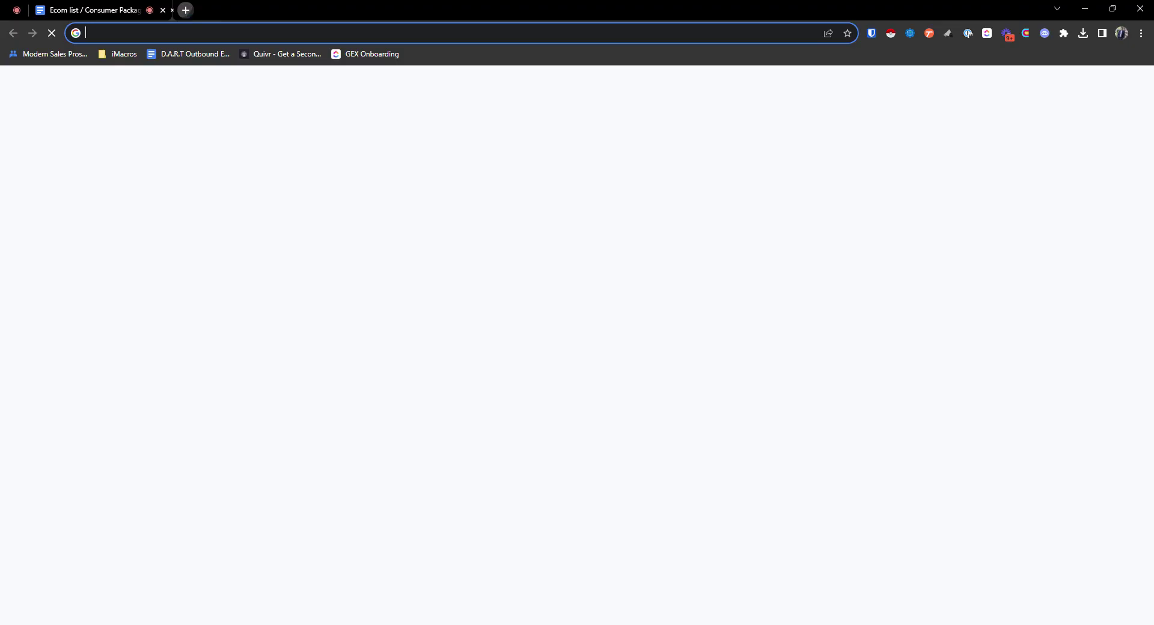
text(ap)
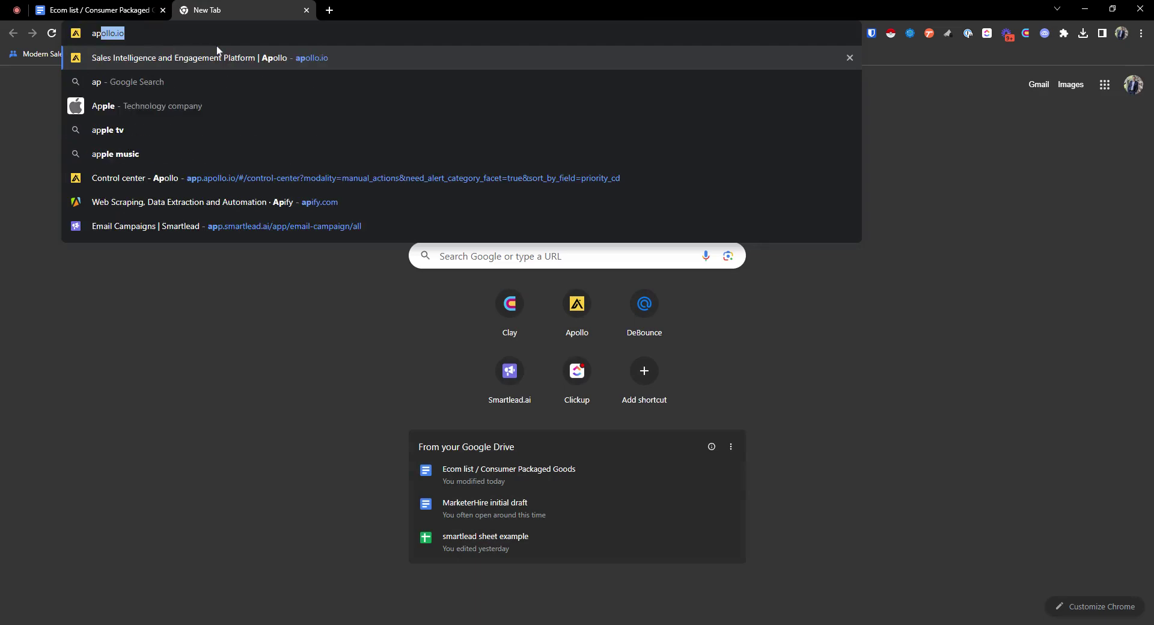
key(Return)
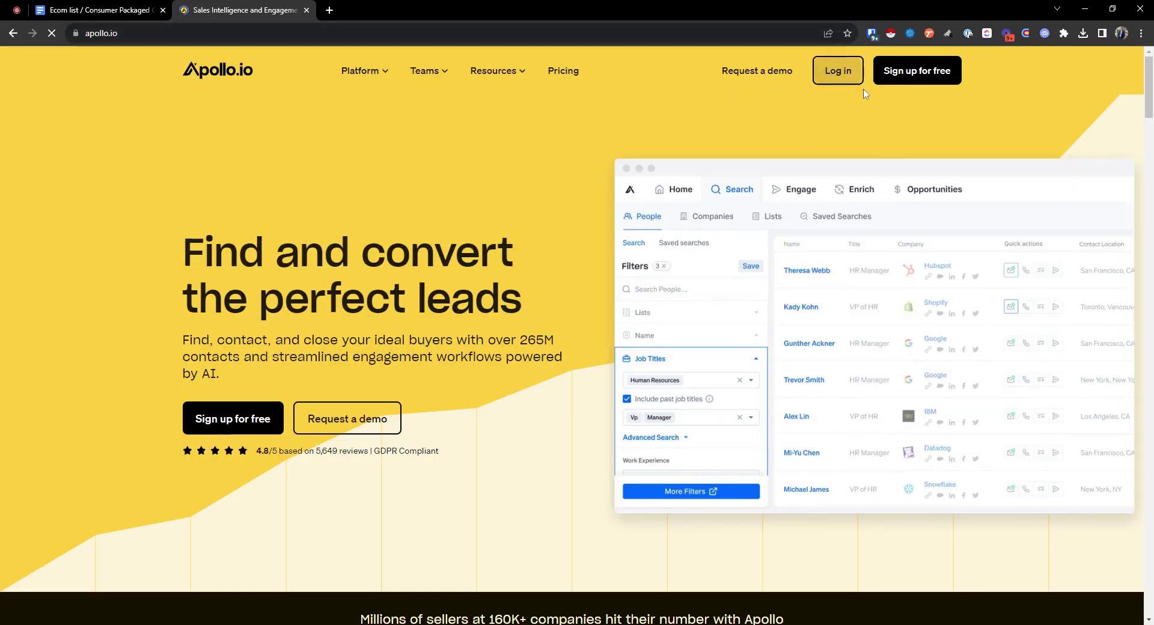
click(819, 75)
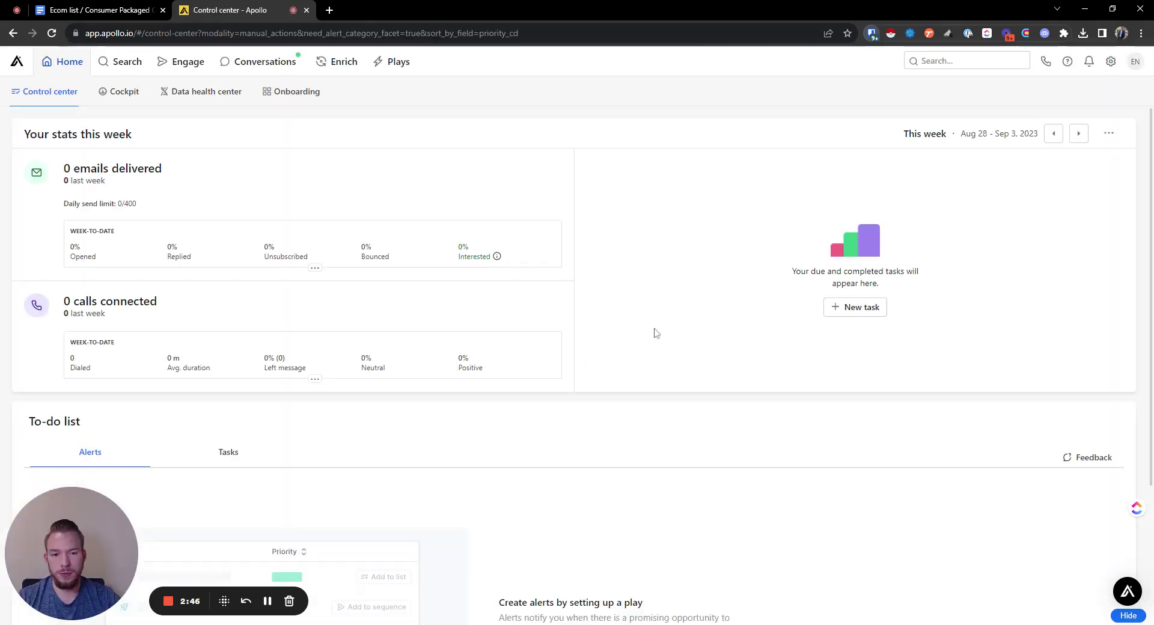
mouse_move(123, 66)
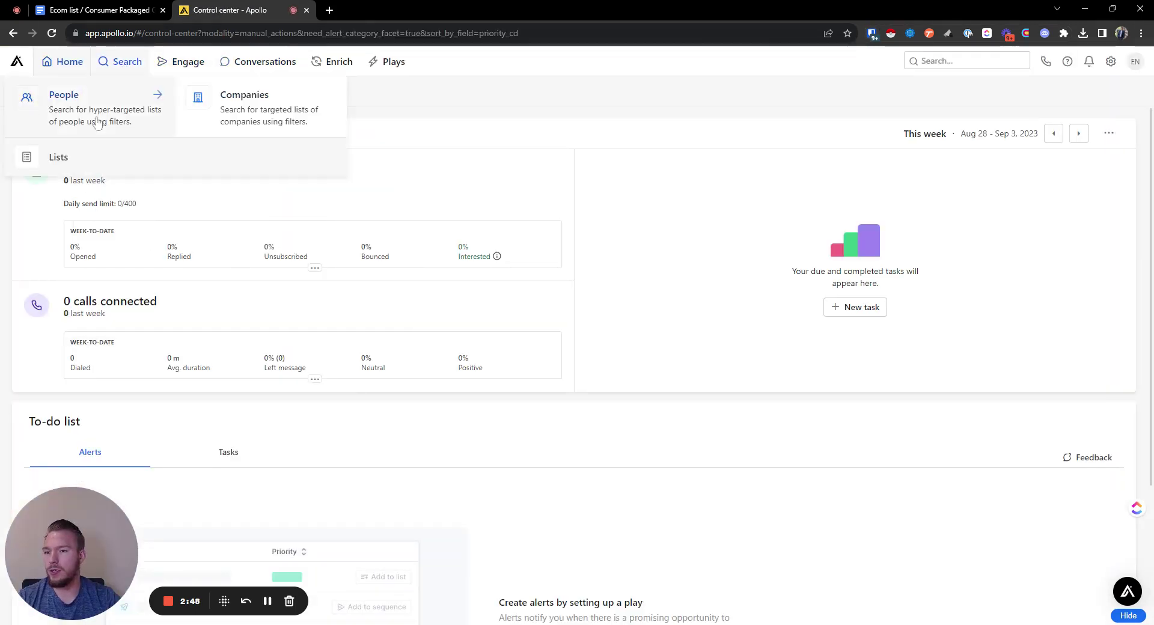
click(96, 97)
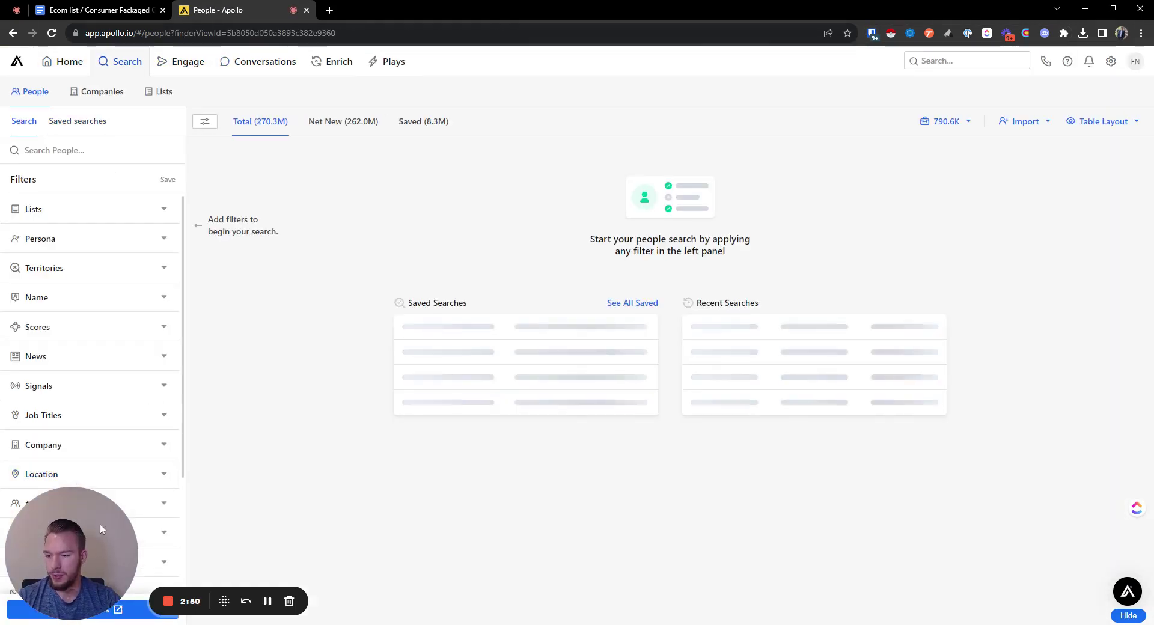
- Filter the people search by the job titles CEO and Chief Executive Officer
drag(100, 524, 315, 461)
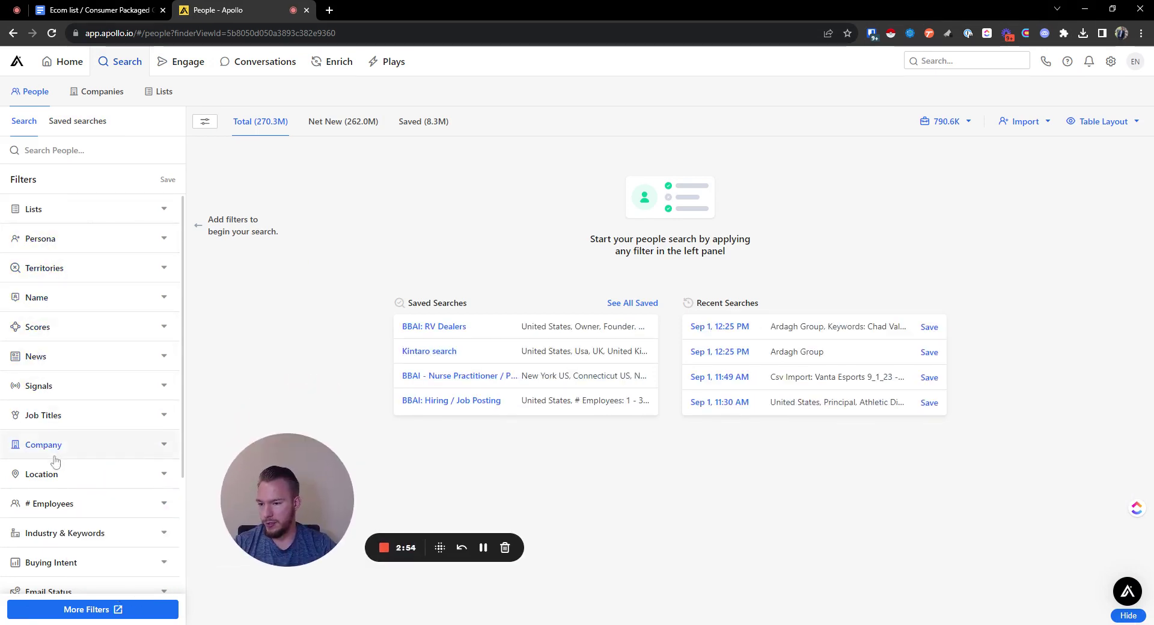
click(49, 414)
click(84, 307)
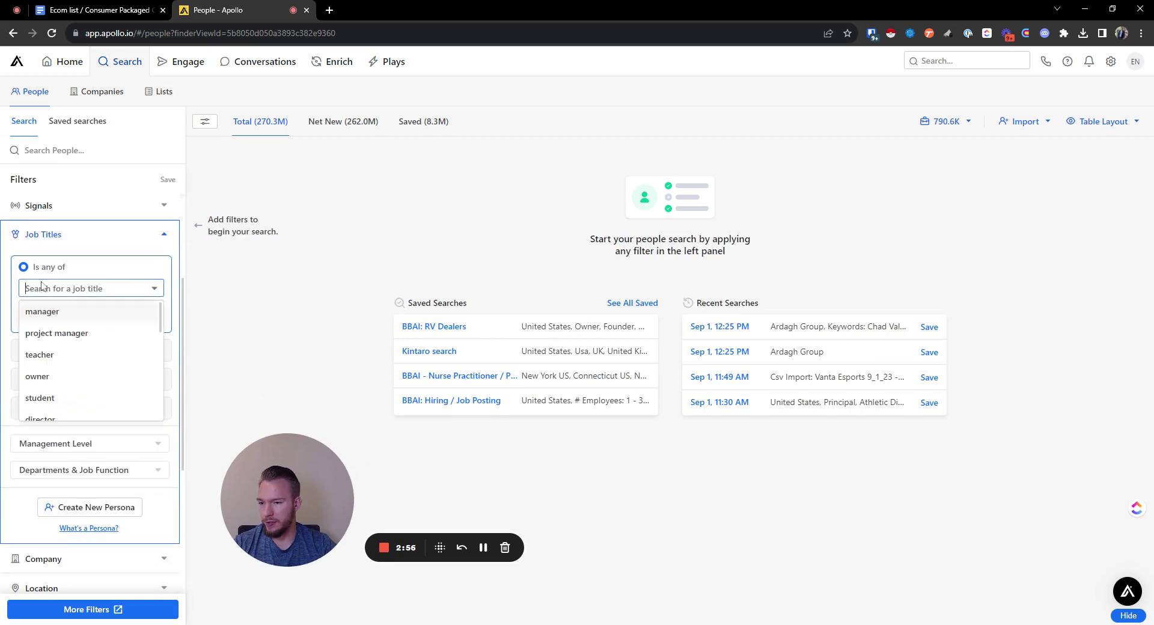
text(CEO)
key(Return)
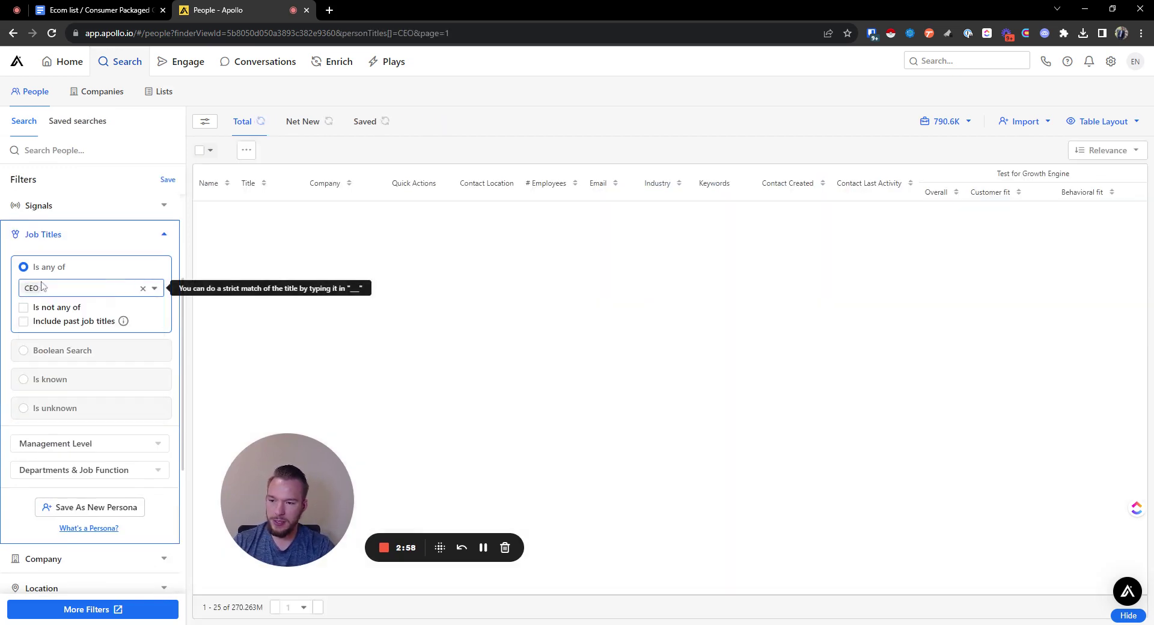
text(Chief Executive Offic)
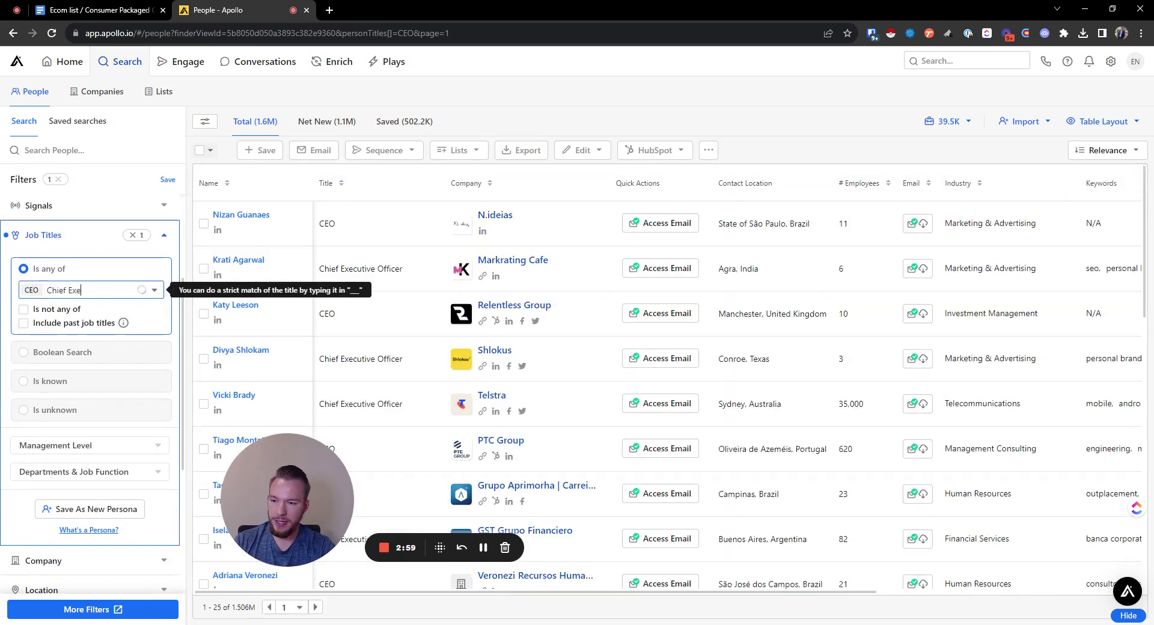
text(er)
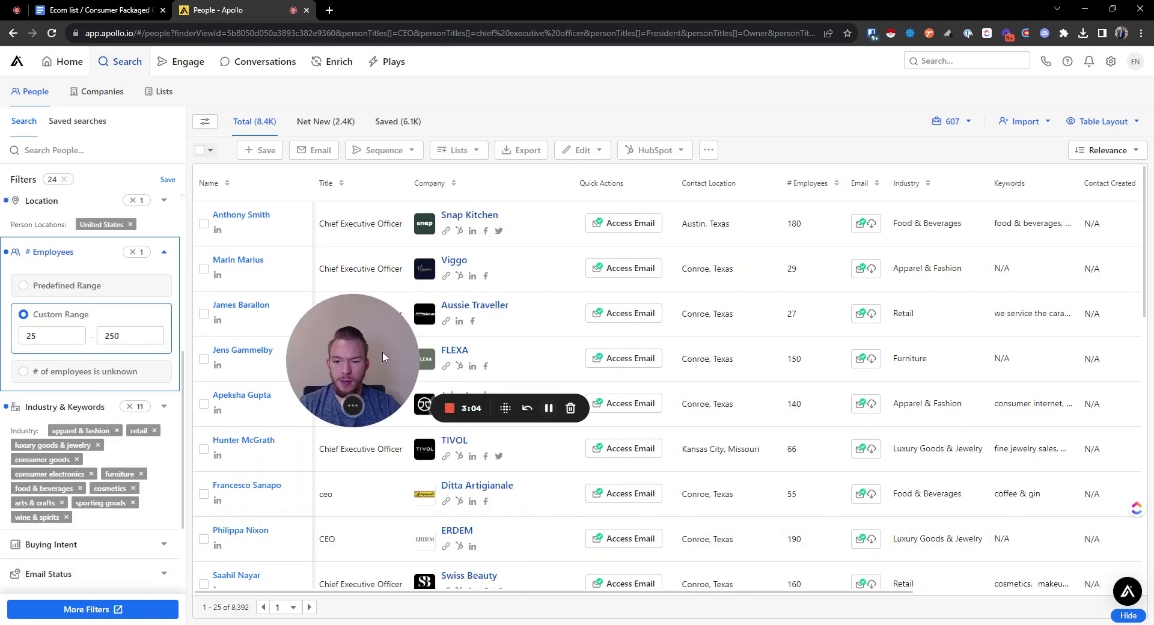
- Review the applied job title, location, employee range, industry and technology filters of the people search
scroll(89, 393, up, 5)
scroll(89, 393, down, 3)
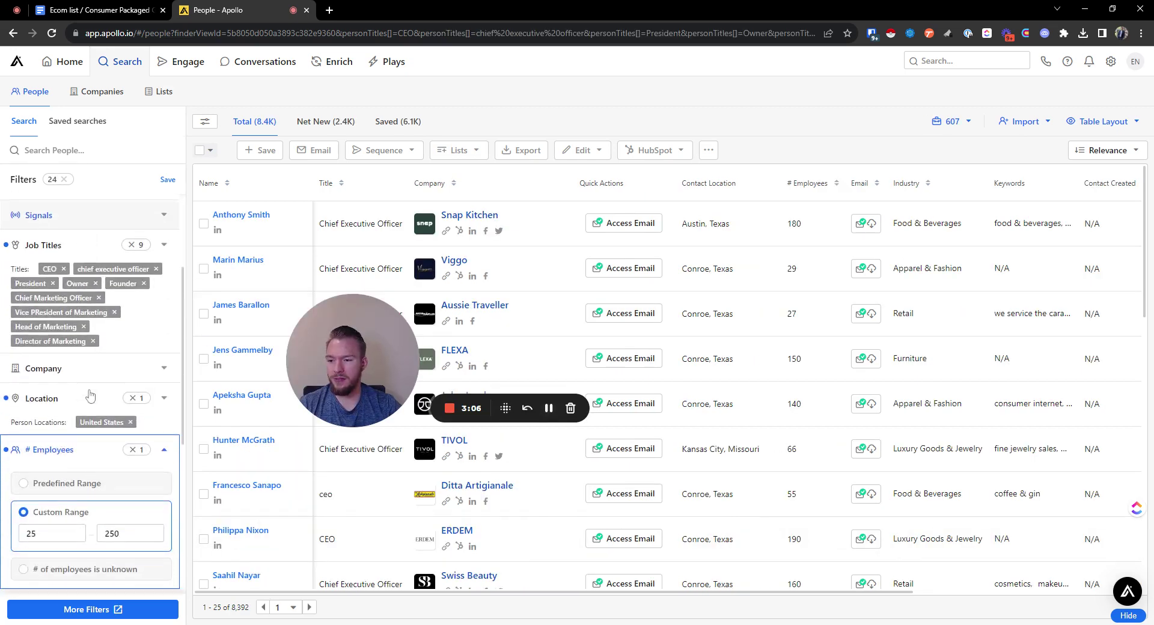
scroll(128, 306, down, 1)
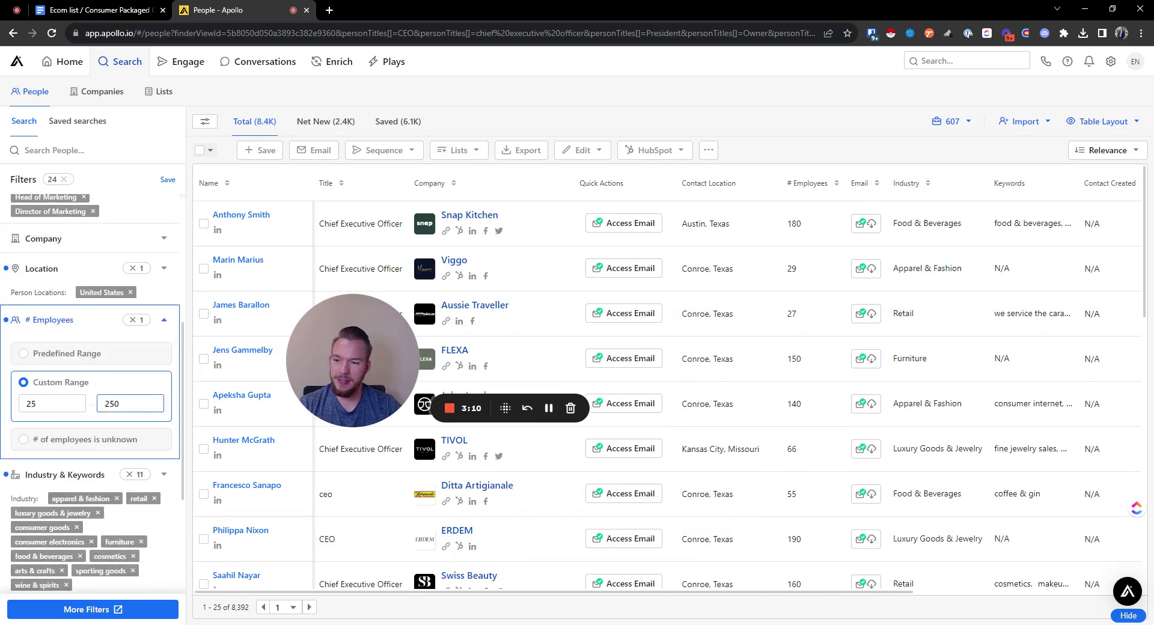
click(48, 404)
scroll(48, 403, down, 2)
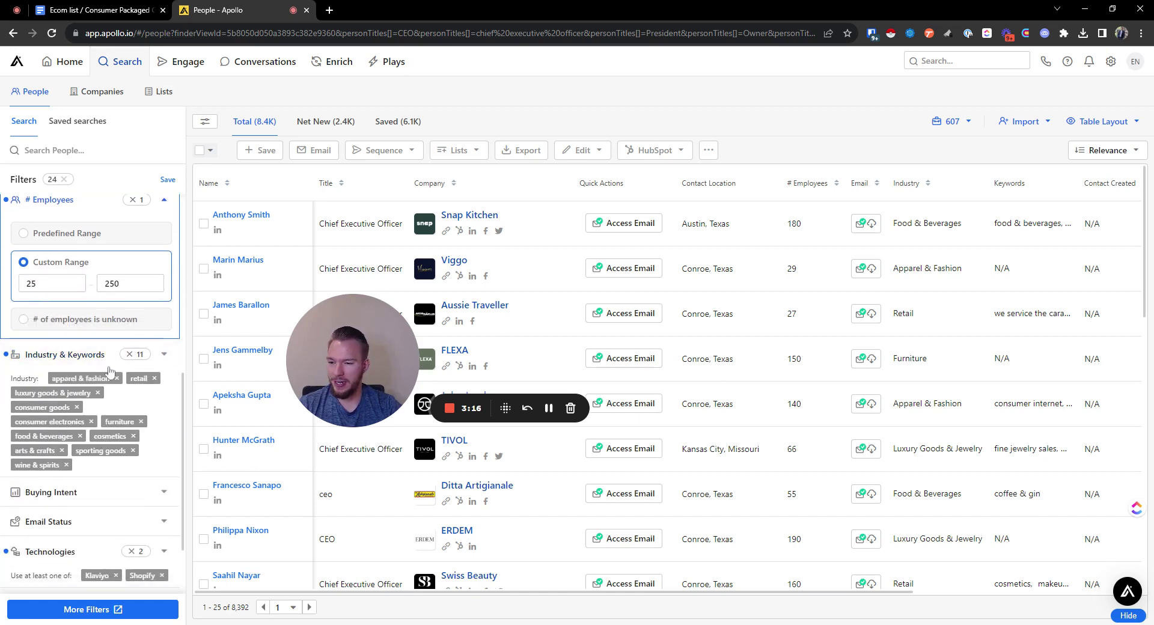
scroll(66, 411, down, 2)
scroll(66, 411, down, 1)
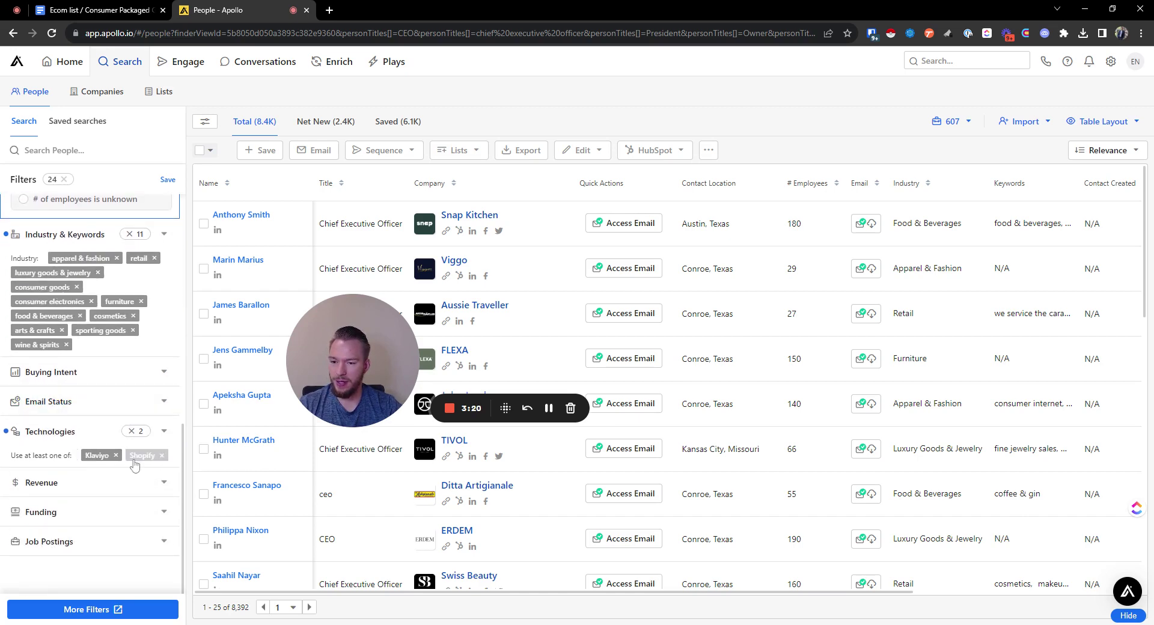
- Limit the people search results to saved contacts
click(397, 121)
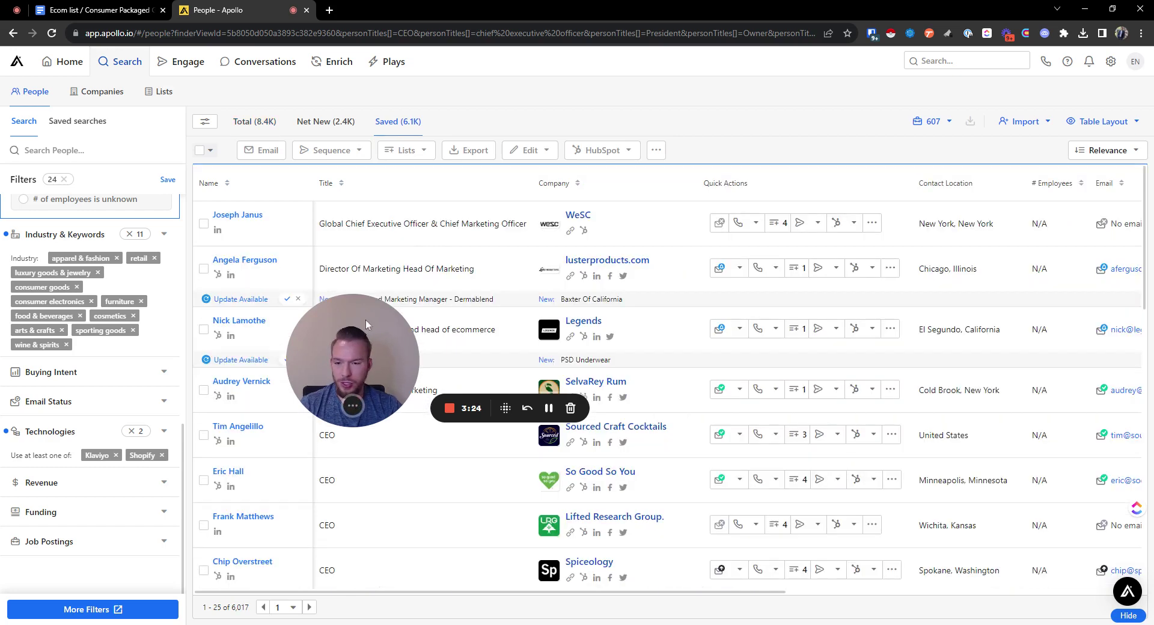
drag(365, 319, 131, 416)
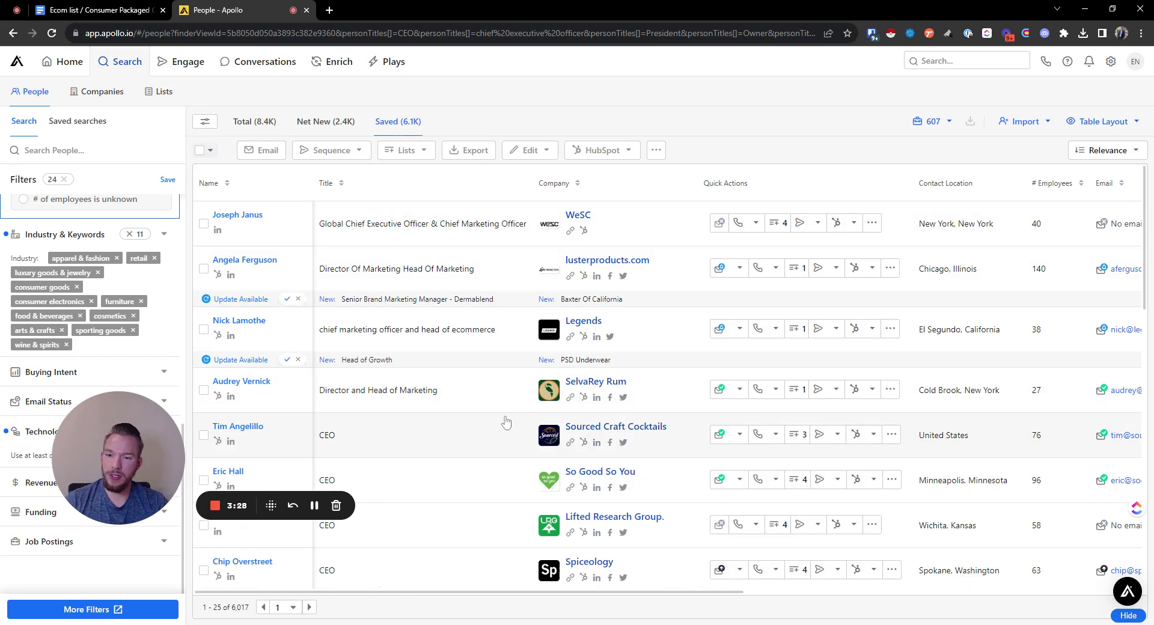
- Switch to the Ecom list document and review the Clay data analysis part of the Apollo list item
click(90, 10)
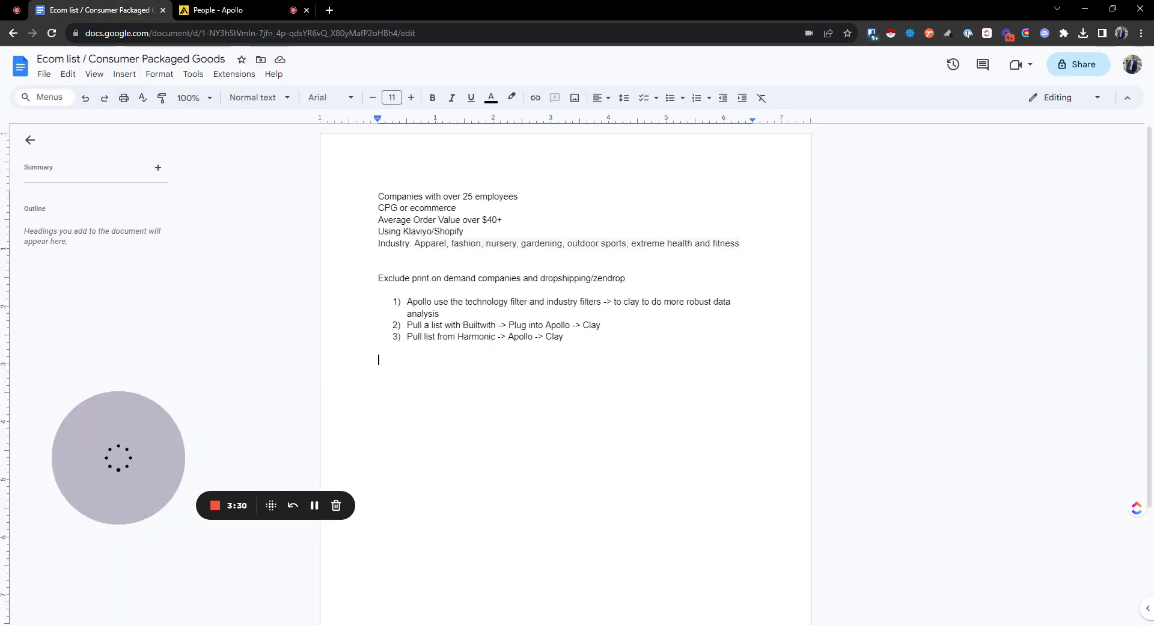
click(456, 313)
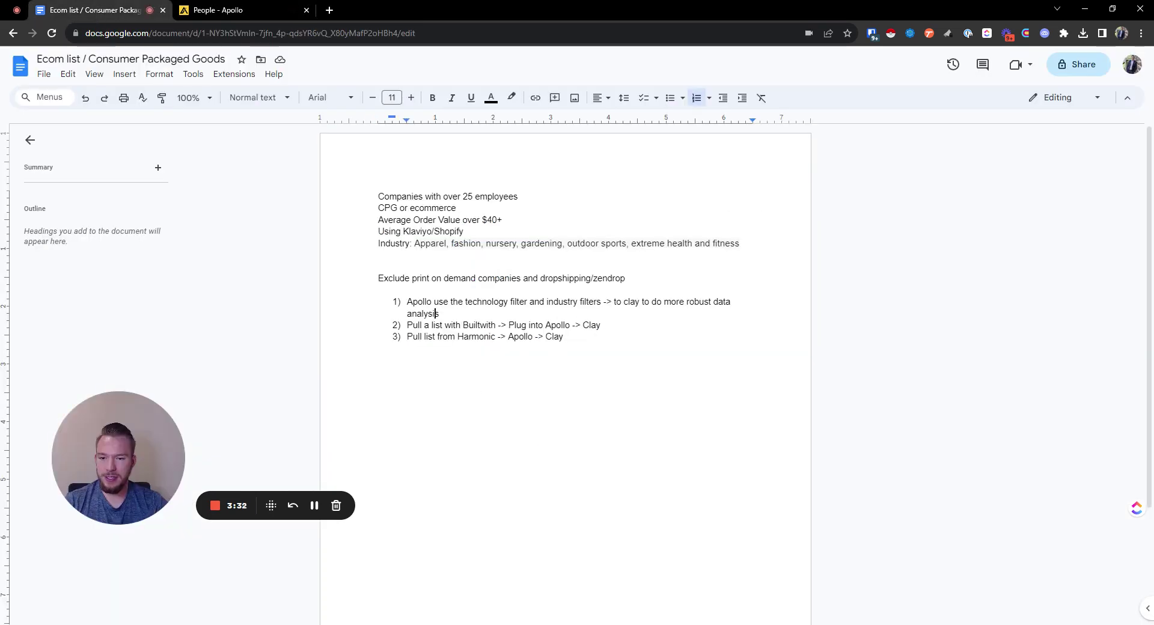
triple_click(455, 313)
- Return to Apollo and select all saved contacts across every page of the search results
click(247, 3)
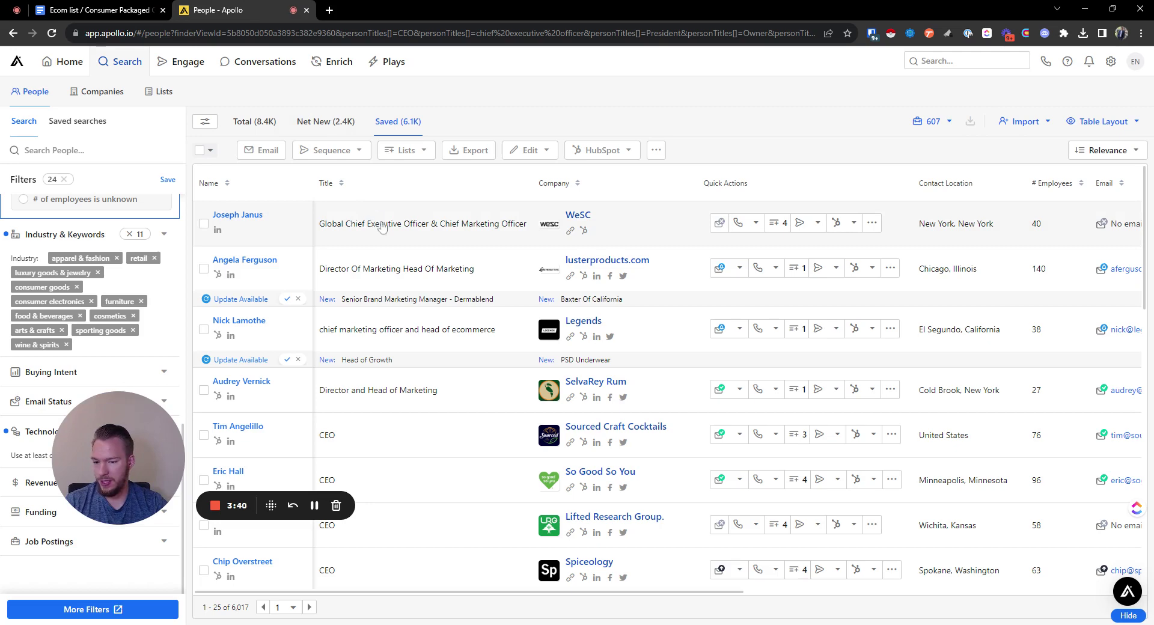
click(210, 151)
click(208, 200)
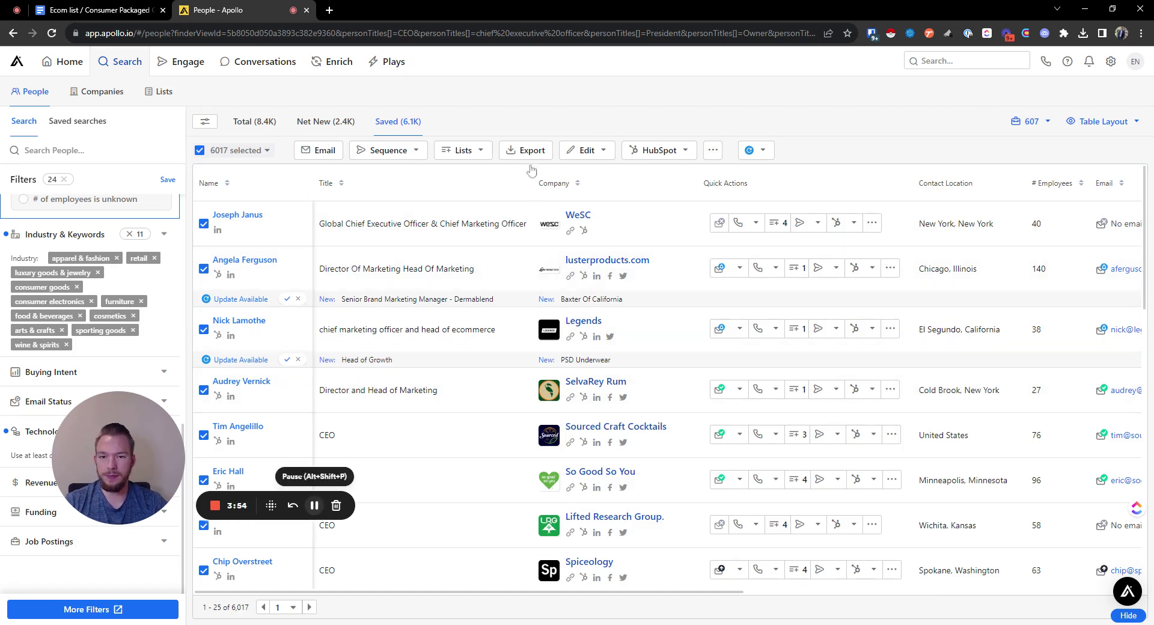
- Switch to the BuiltWith Klaviyo usage page and request the lead list of websites using Klaviyo
key(alt+Tab)
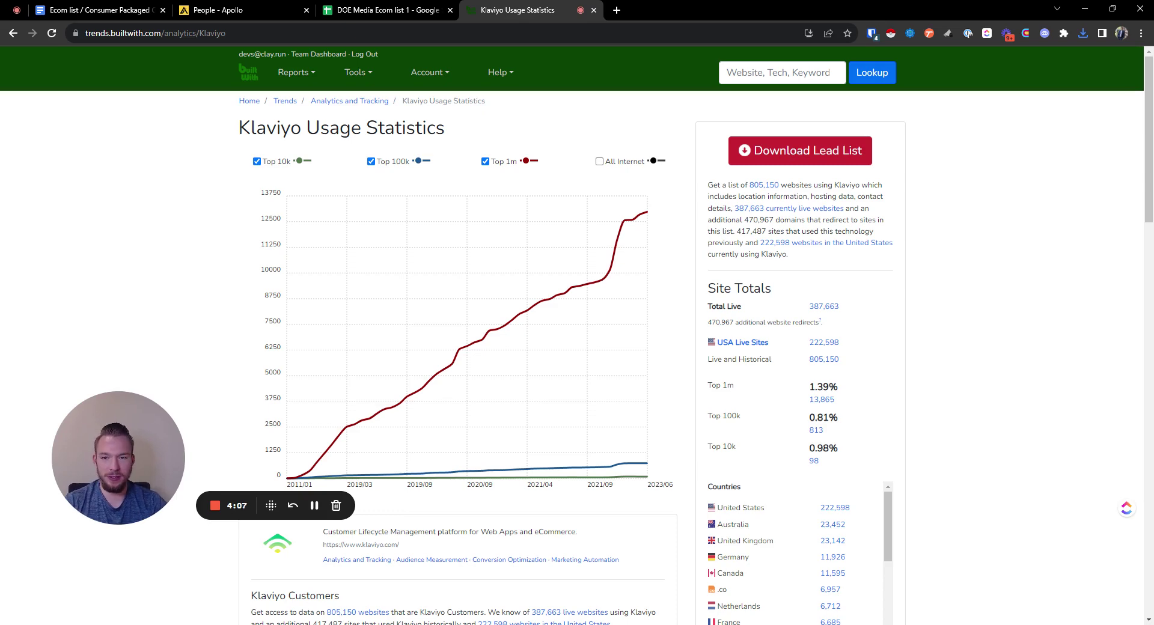
click(799, 153)
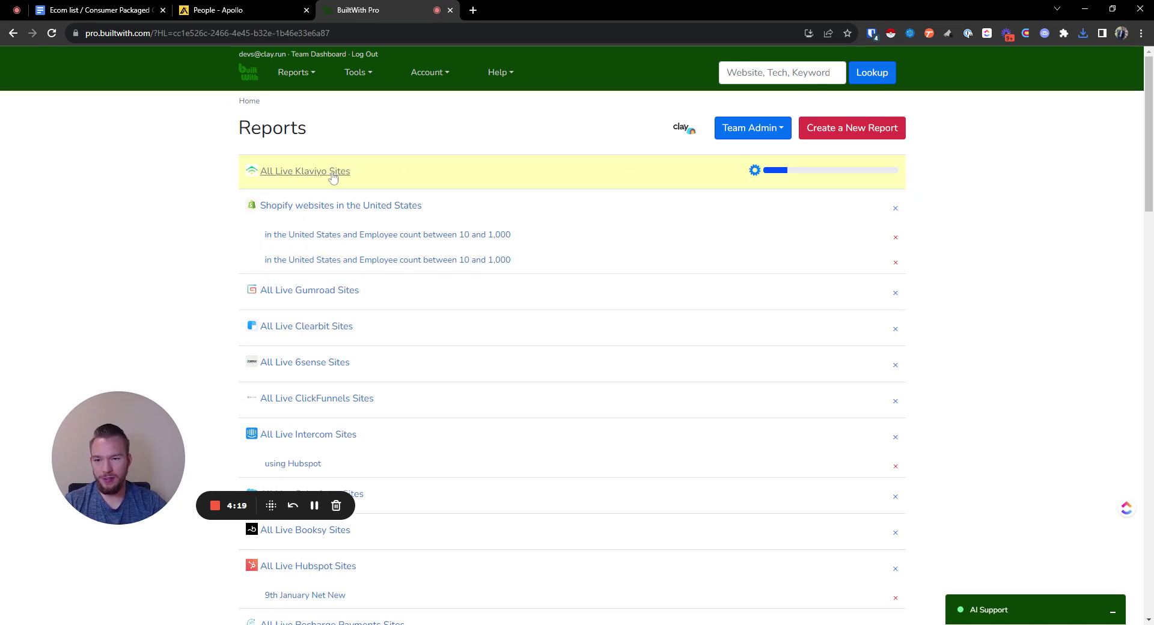
- Open the "Shopify websites in the United States" report and its advanced filter
click(370, 207)
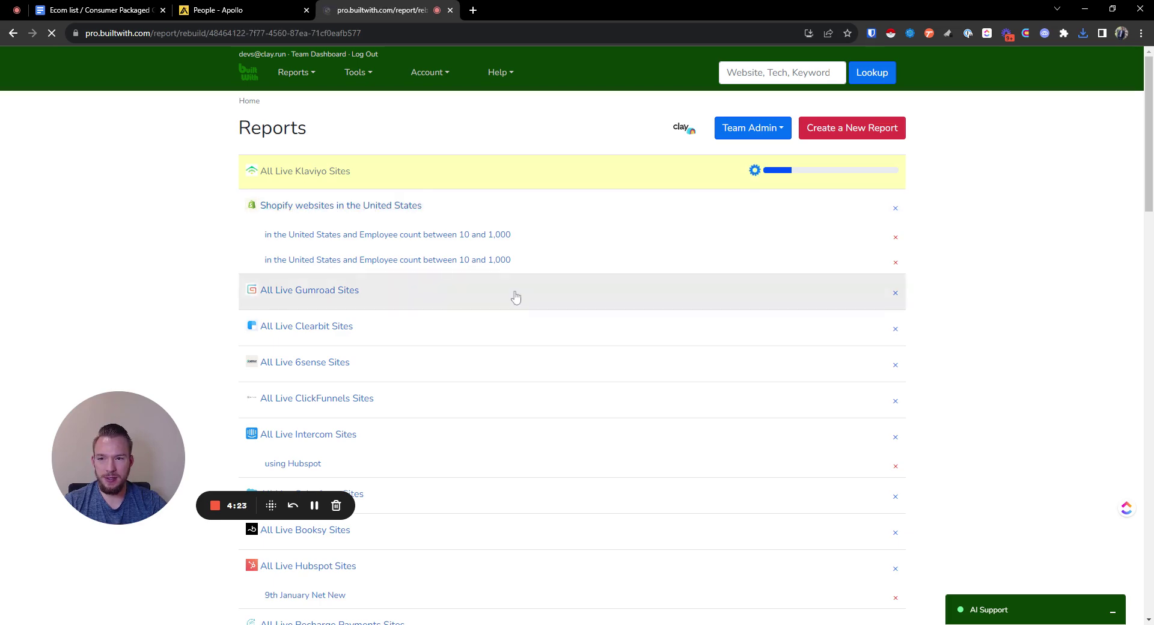
click(391, 287)
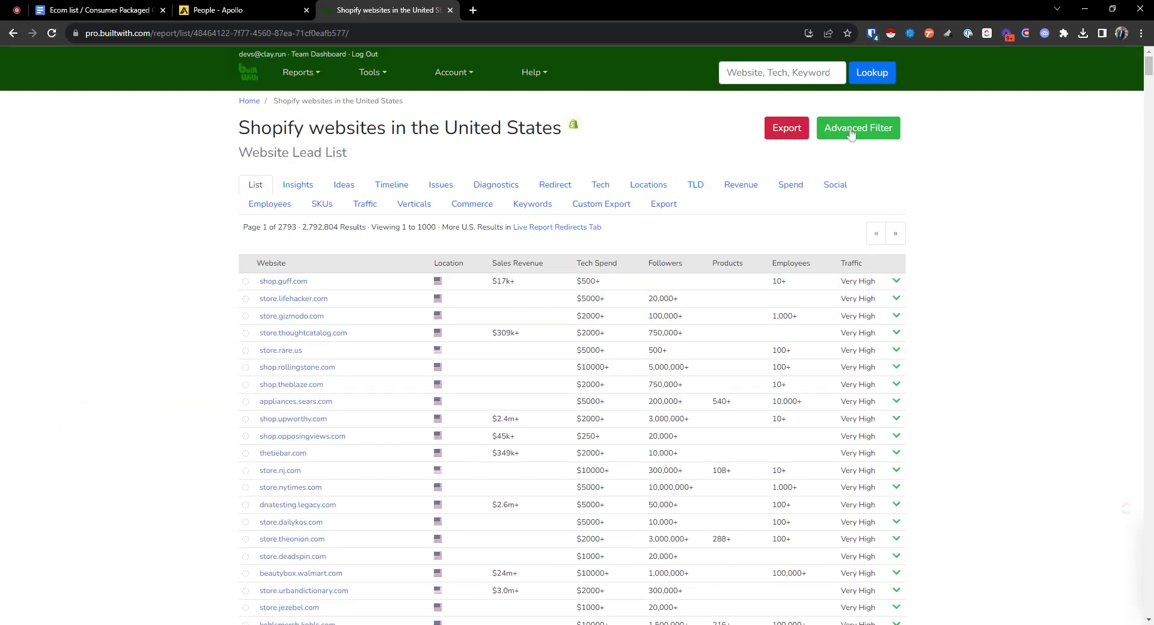
click(851, 133)
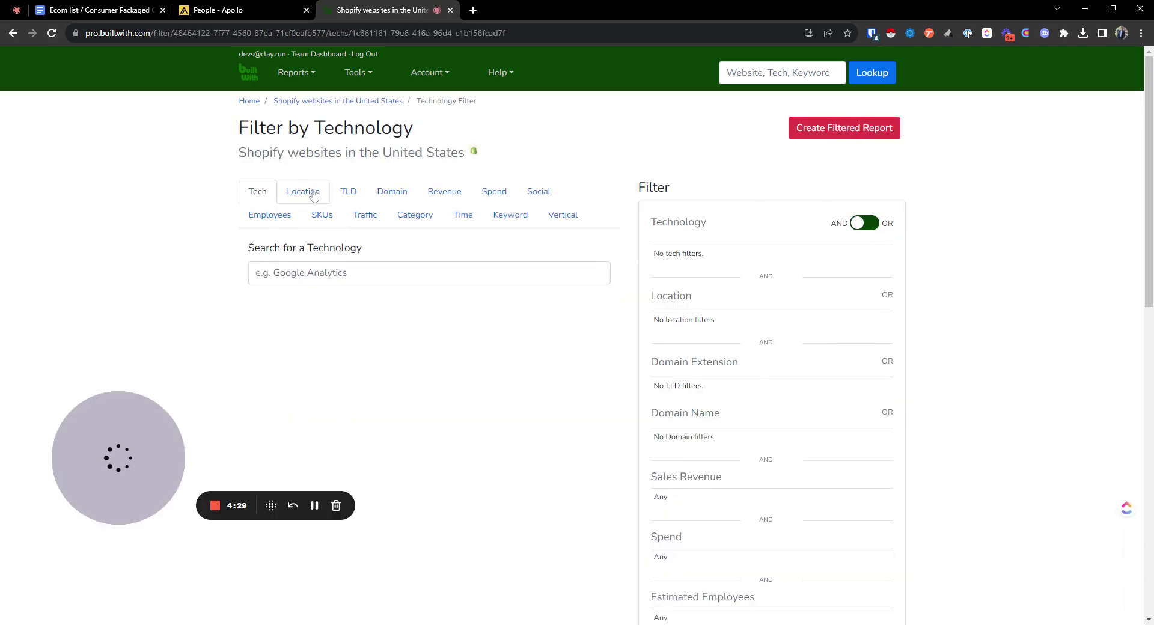
- Pick United States as the country for a location filter, keeping everywhere in the country
click(312, 195)
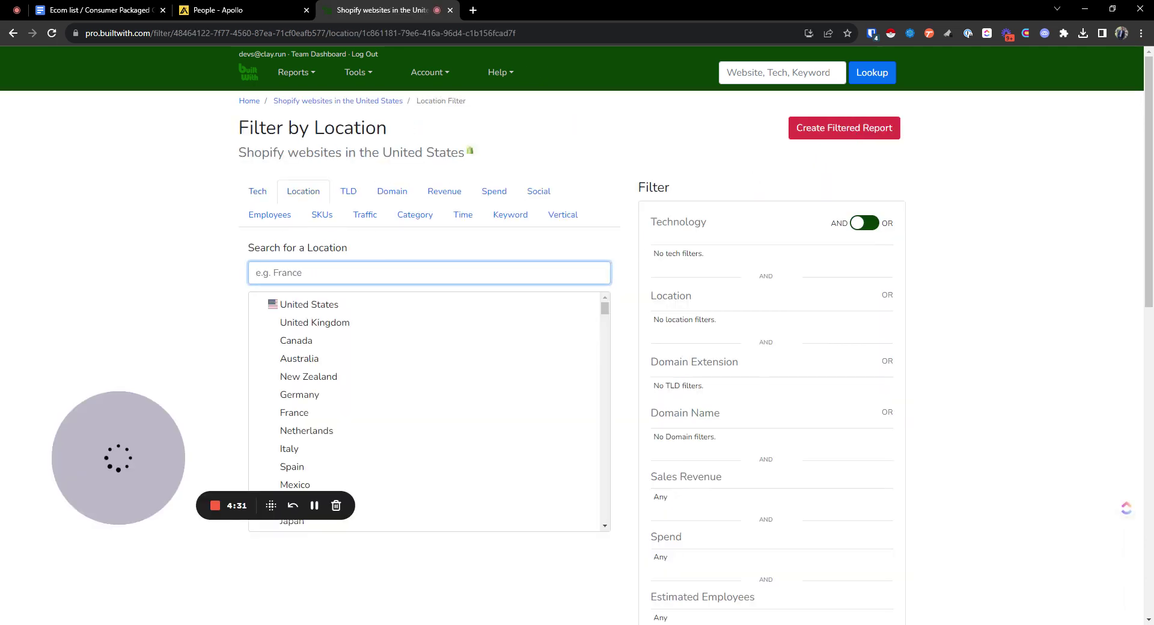
click(309, 304)
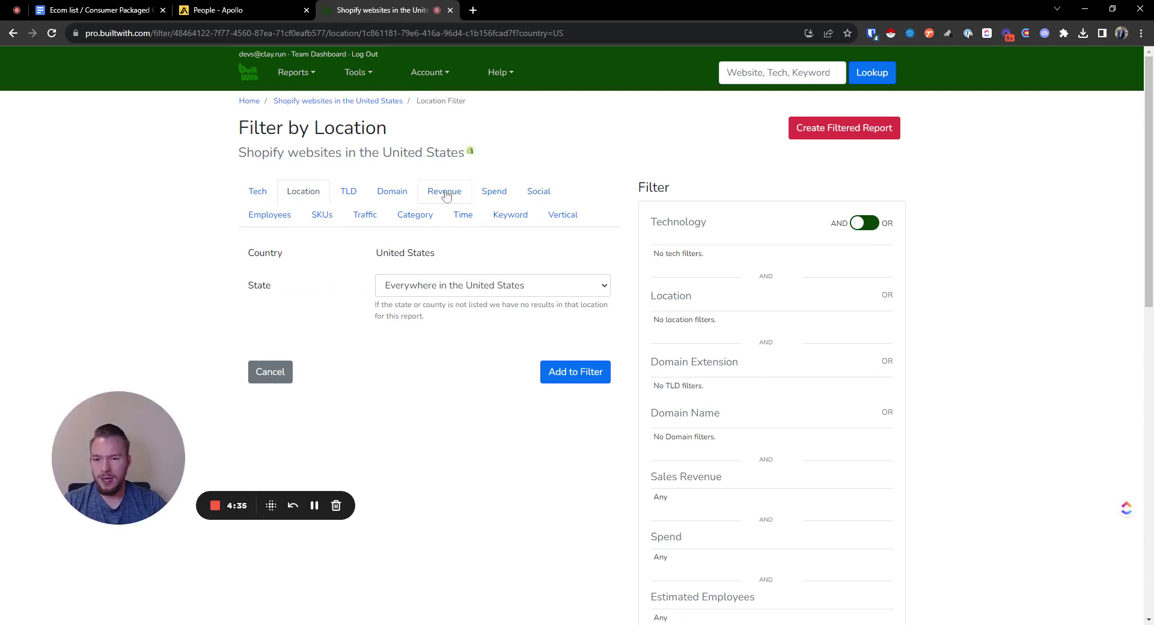
- Add an estimated employees filter between 10 and 1000 to the Shopify websites report
click(280, 218)
click(309, 271)
click(309, 291)
click(297, 306)
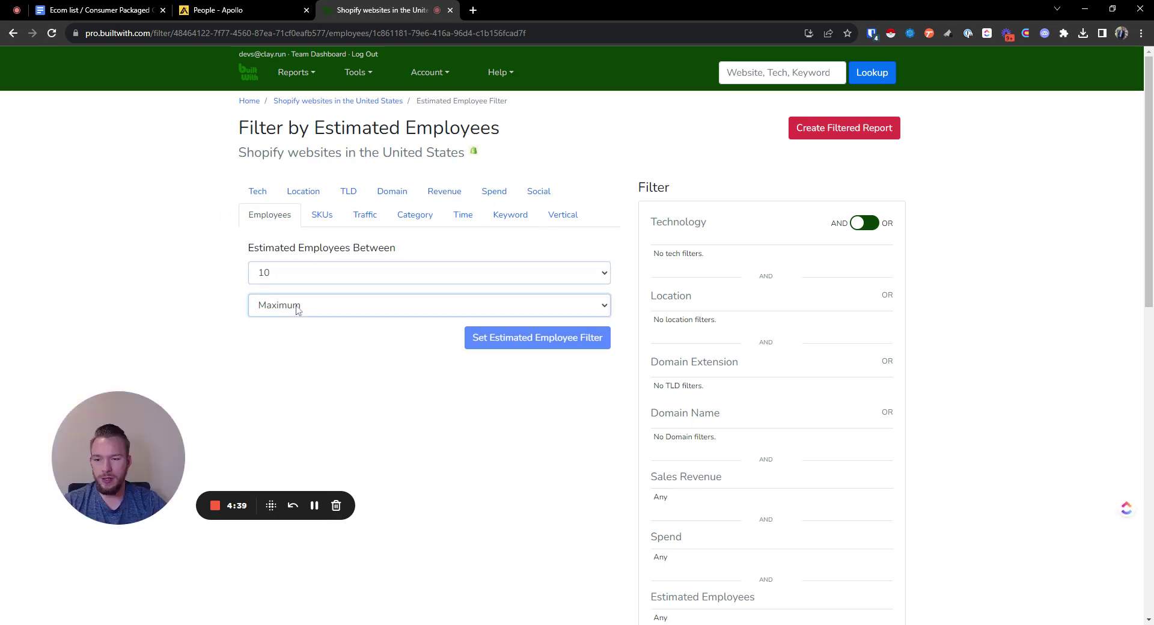
click(327, 331)
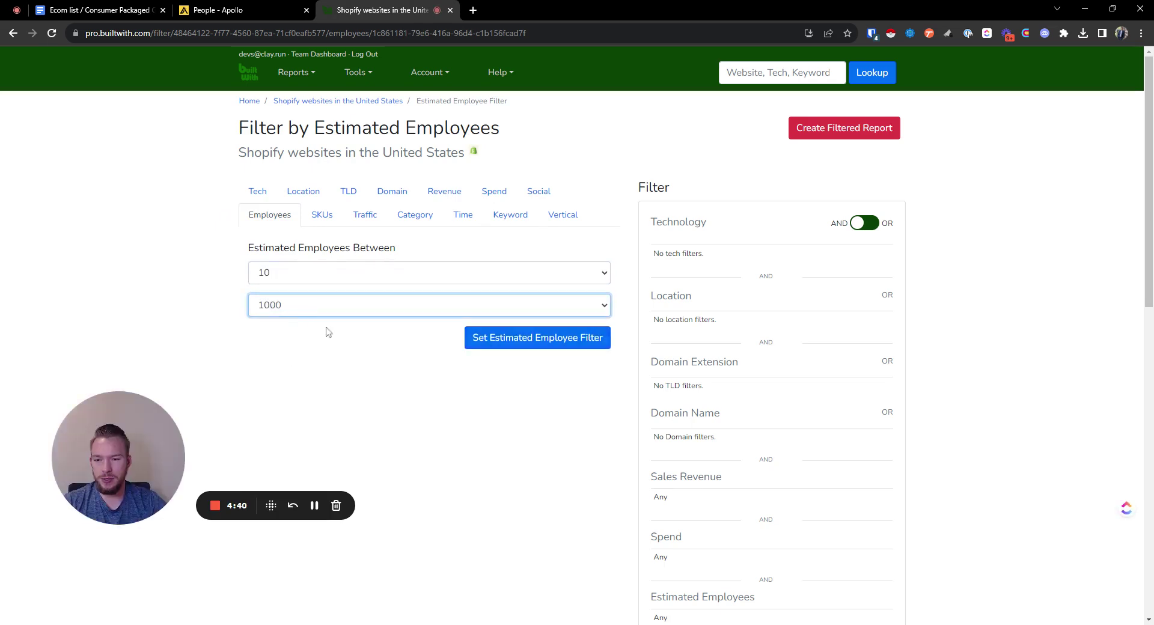
click(533, 338)
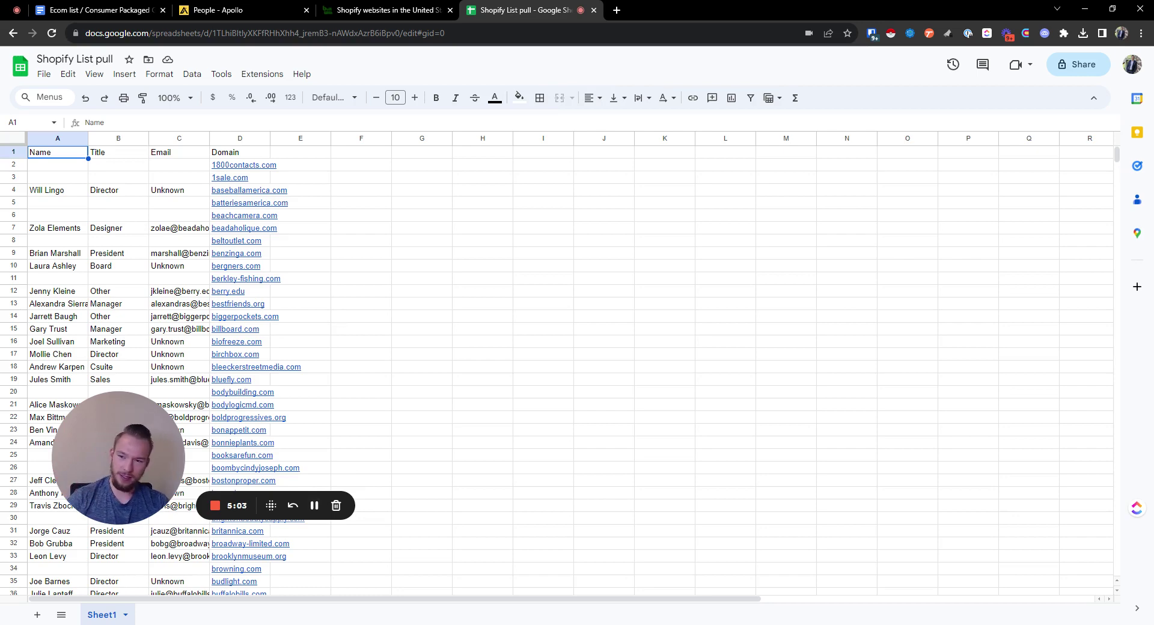
- Copy the whole Domain column of the Shopify List pull spreadsheet and switch to Apollo
drag(233, 164, 223, 322)
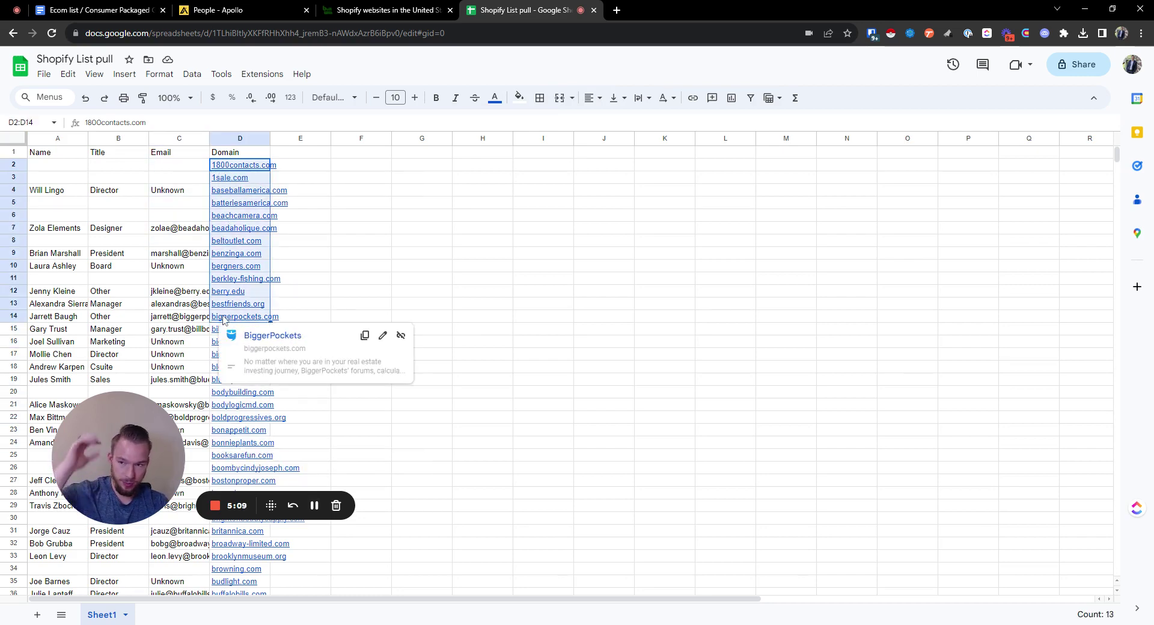
click(247, 137)
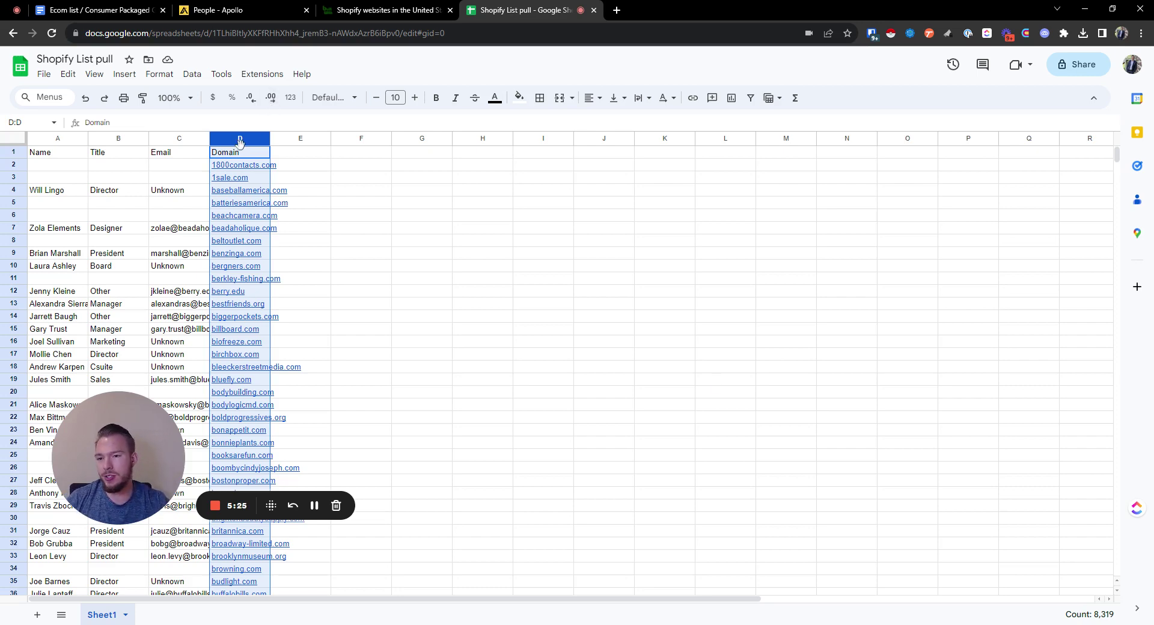
click(257, 12)
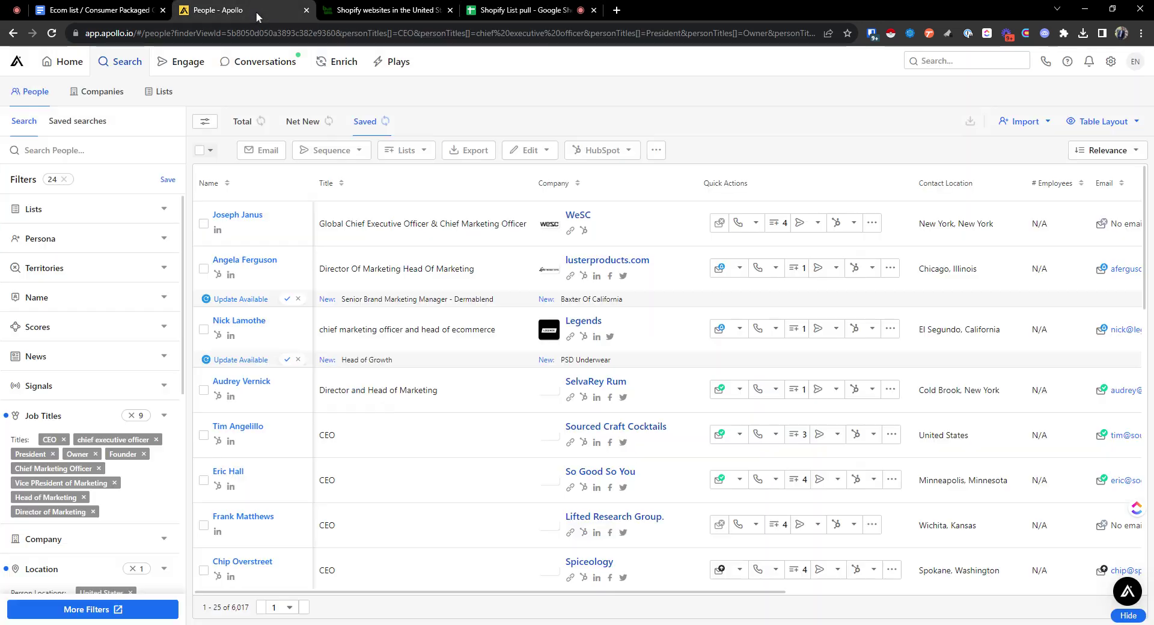
- Review the active people search filters and select all people in the saved results
drag(143, 431, 441, 247)
scroll(72, 335, down, 5)
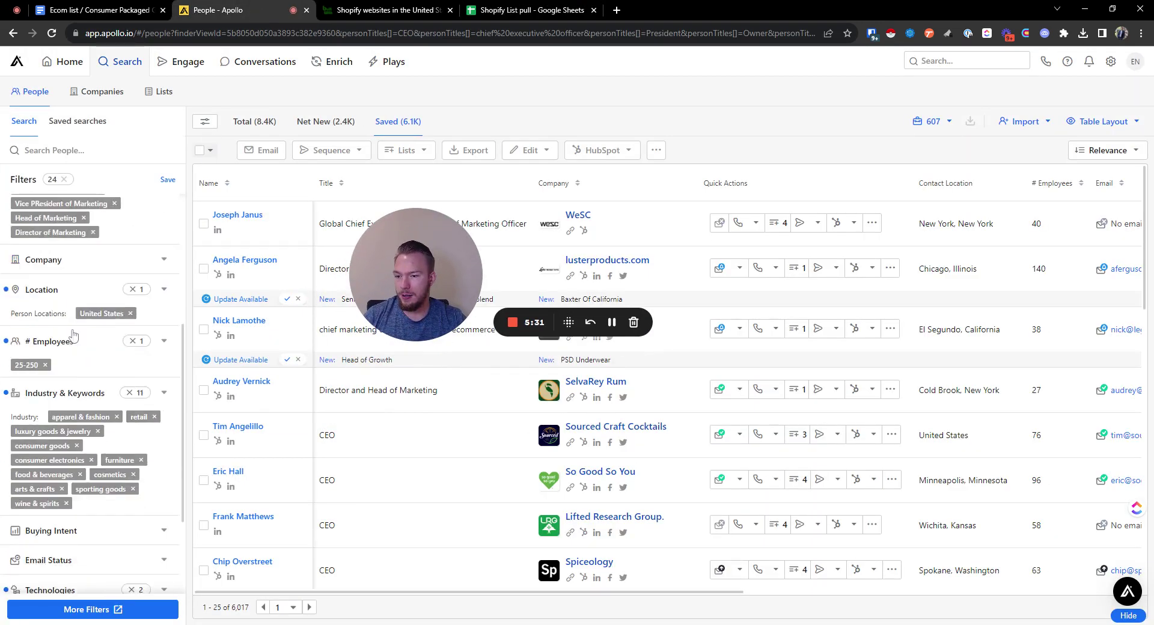
scroll(73, 335, down, 1)
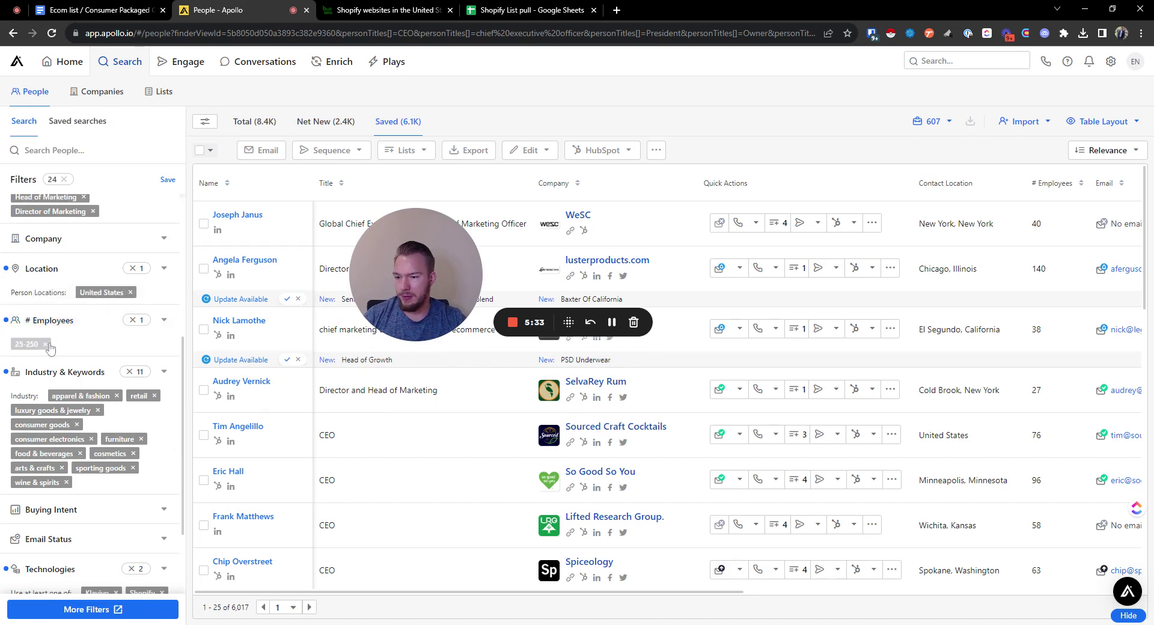
scroll(70, 429, down, 3)
scroll(70, 430, up, 3)
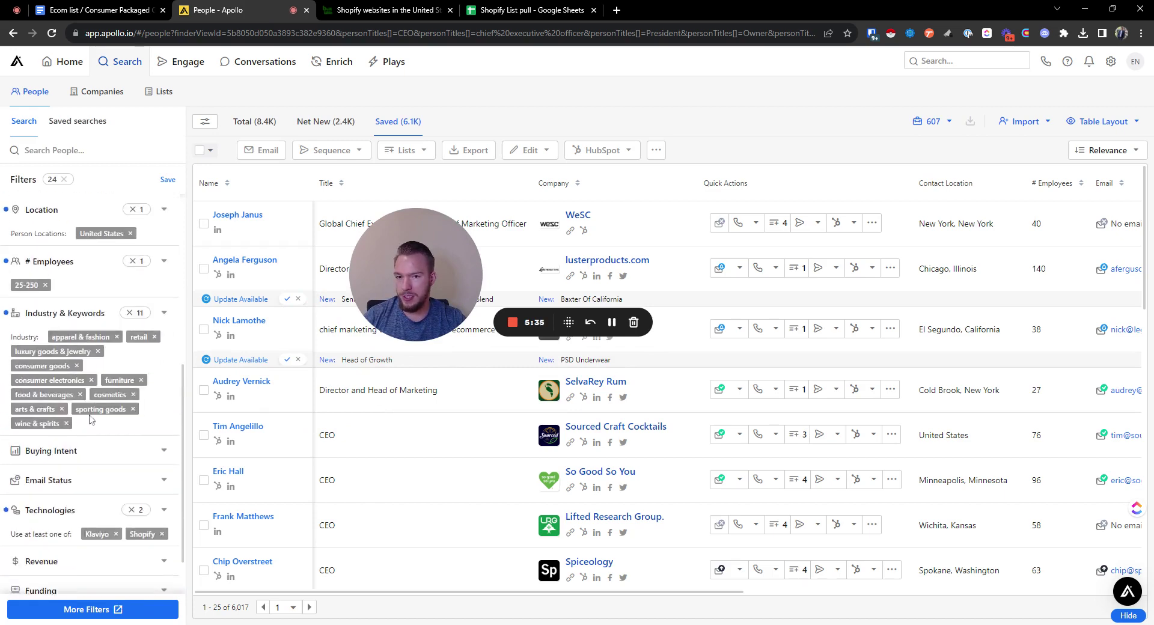
click(210, 151)
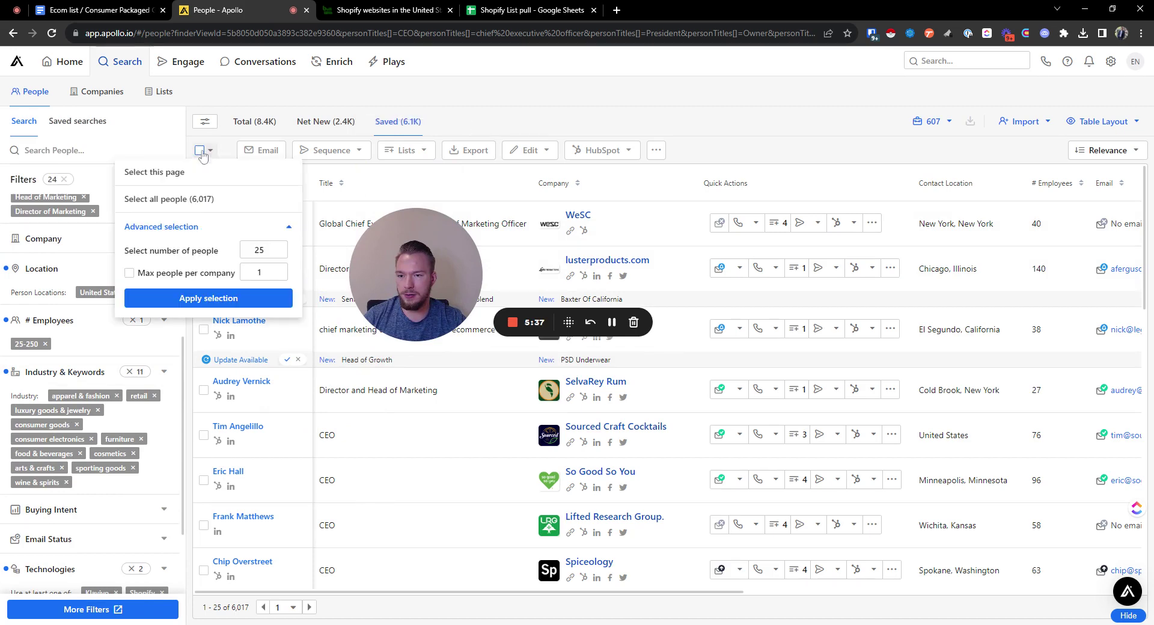
- Add the selected contacts to a new list named "test shopify list"
click(477, 157)
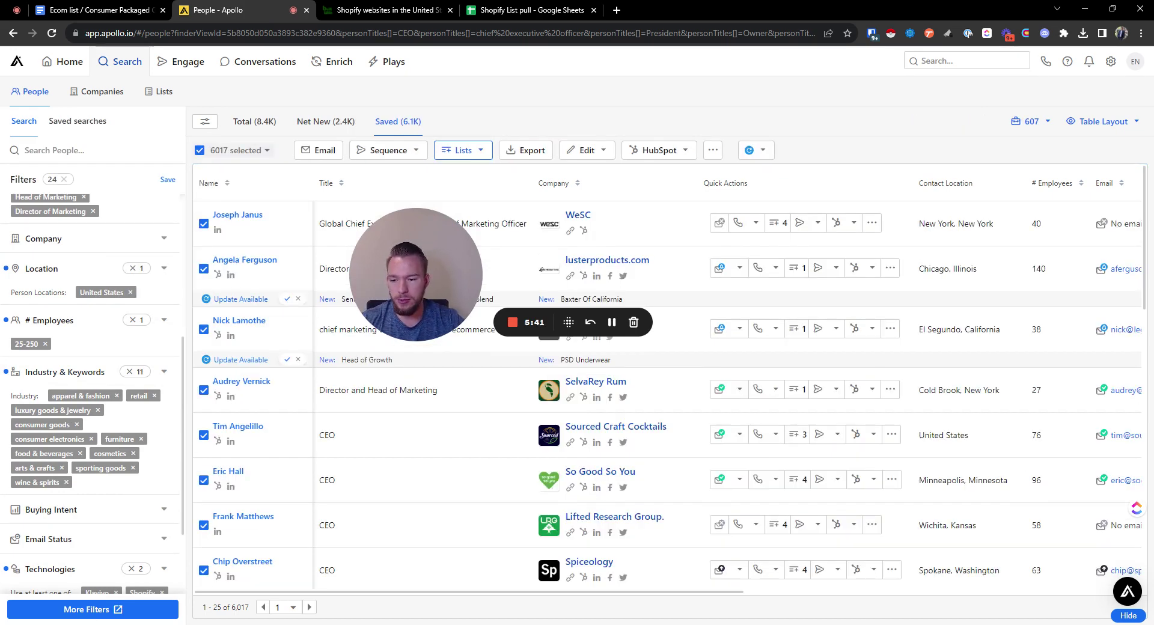
click(458, 154)
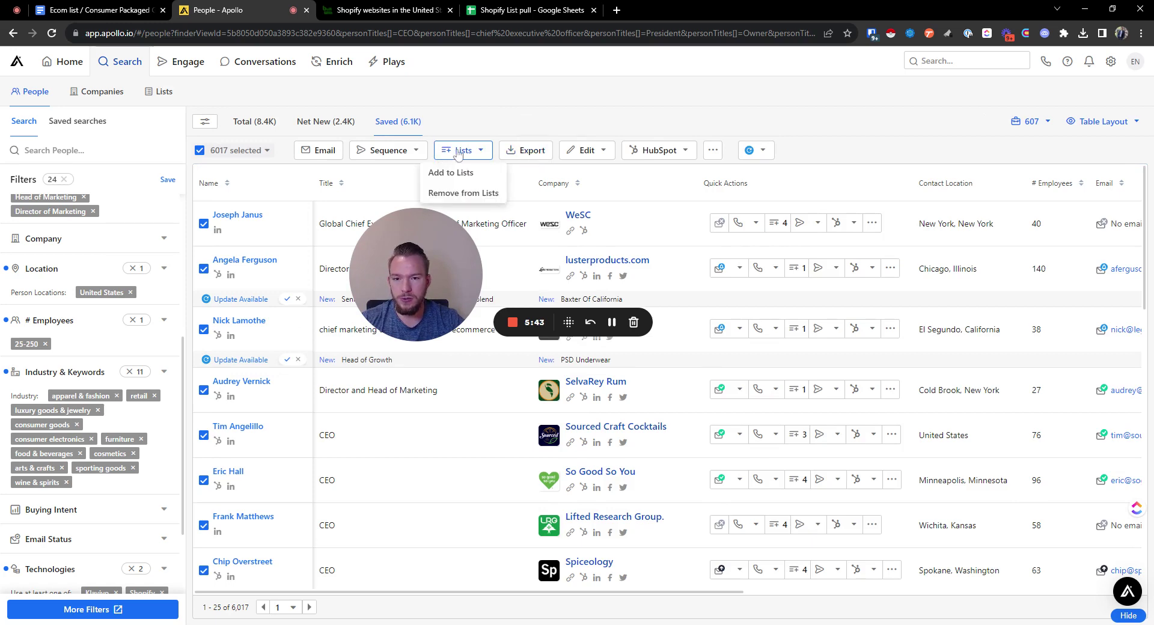
click(466, 181)
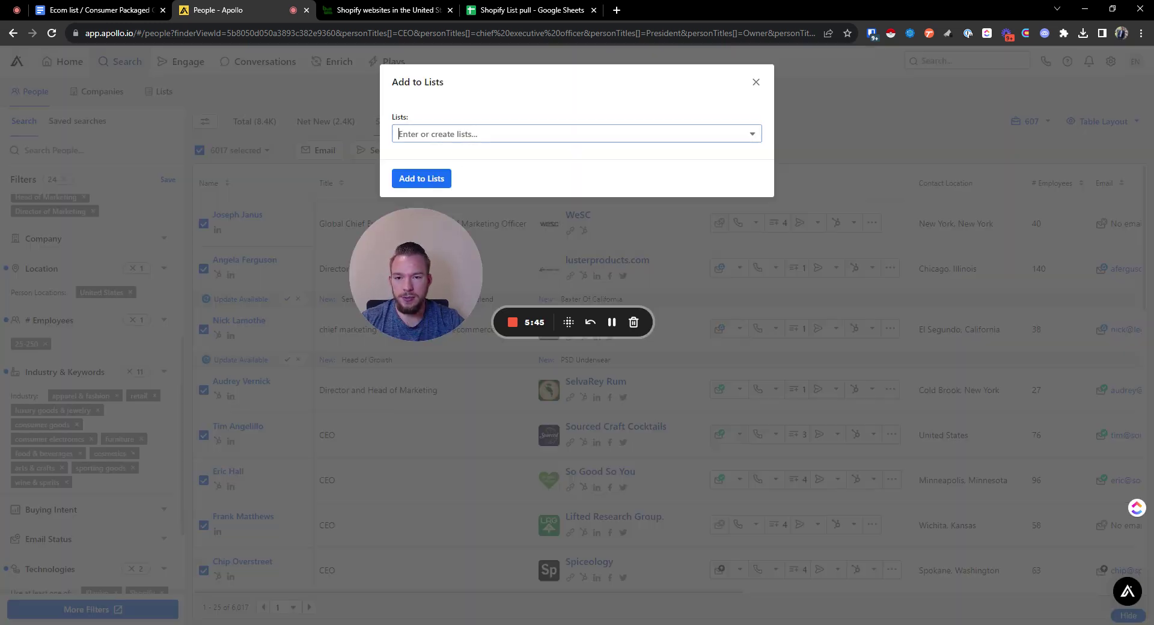
text(test shopify list)
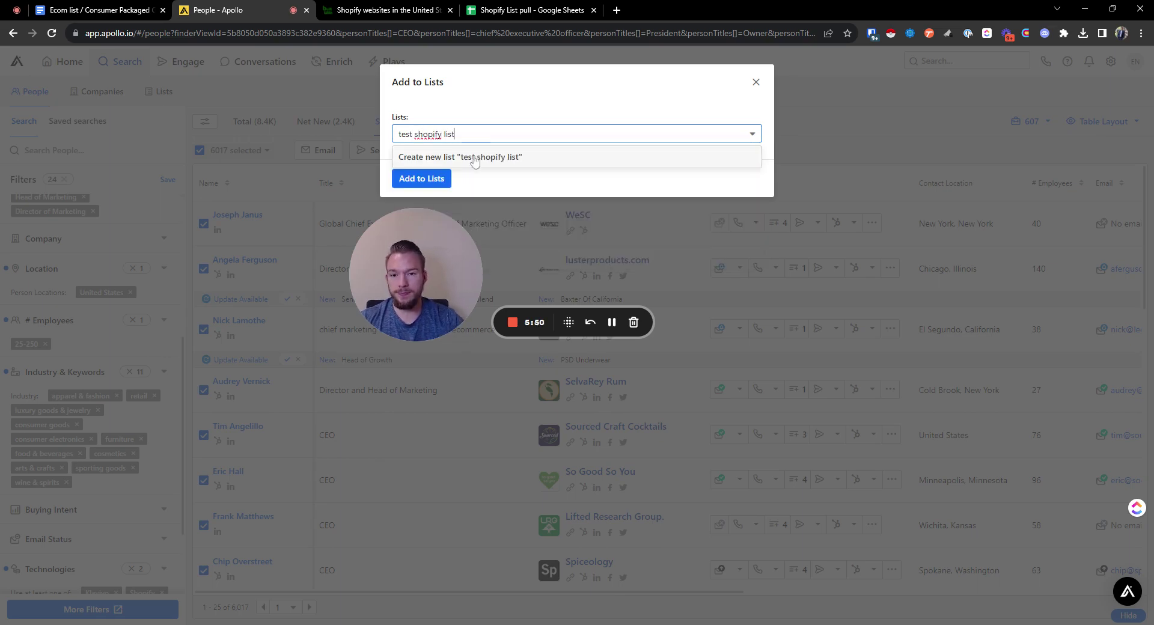
click(474, 158)
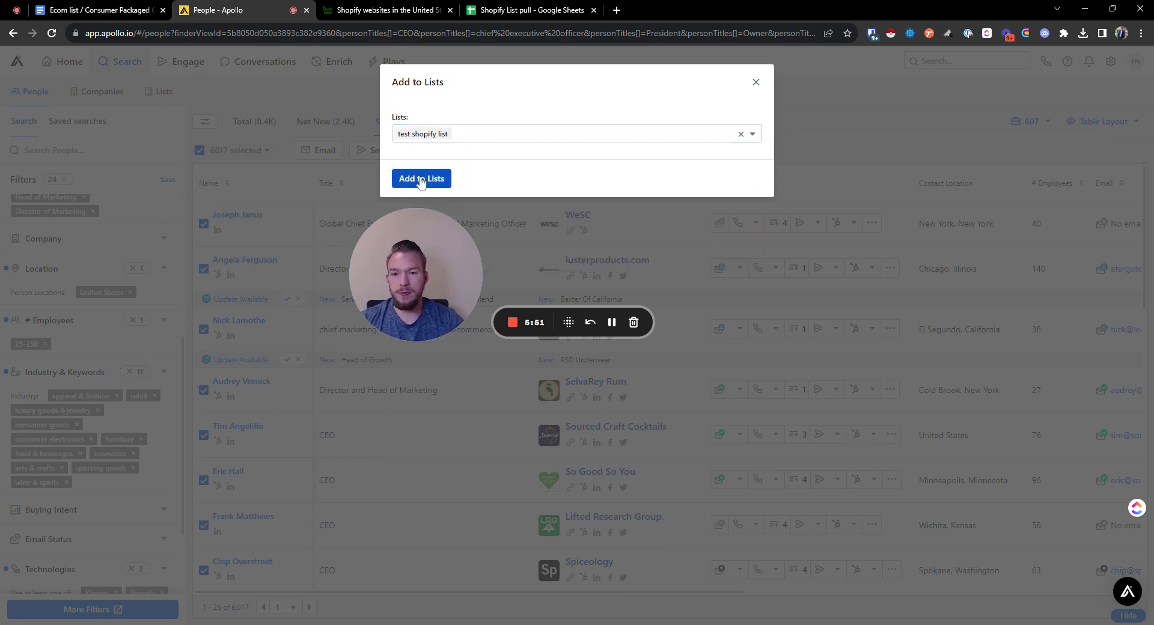
click(421, 182)
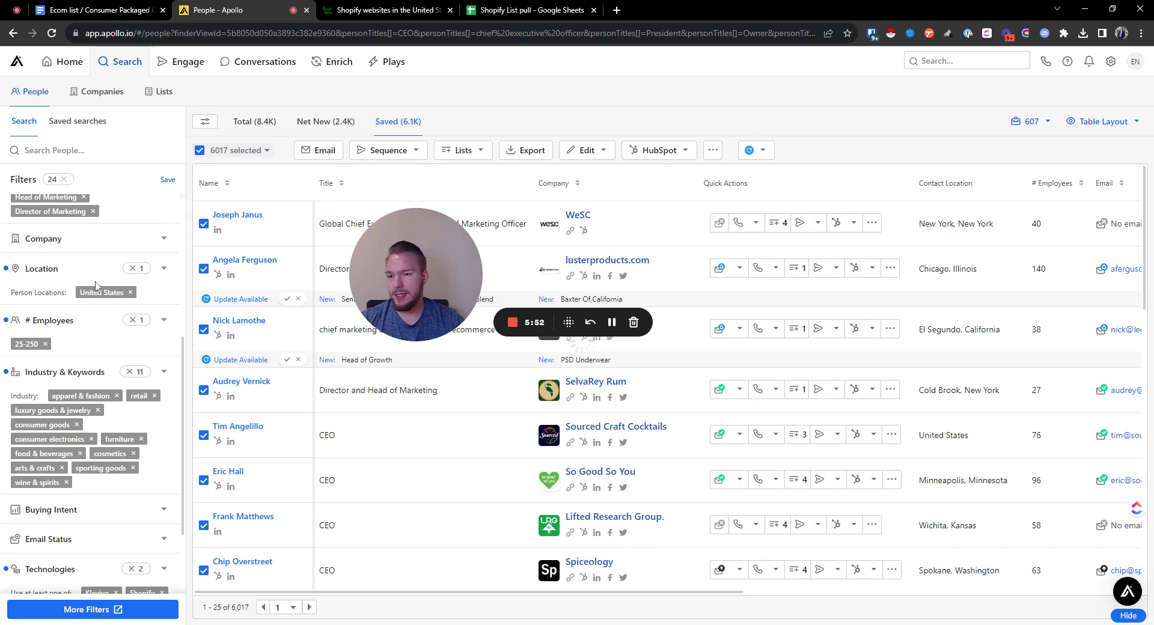
scroll(93, 265, up, 5)
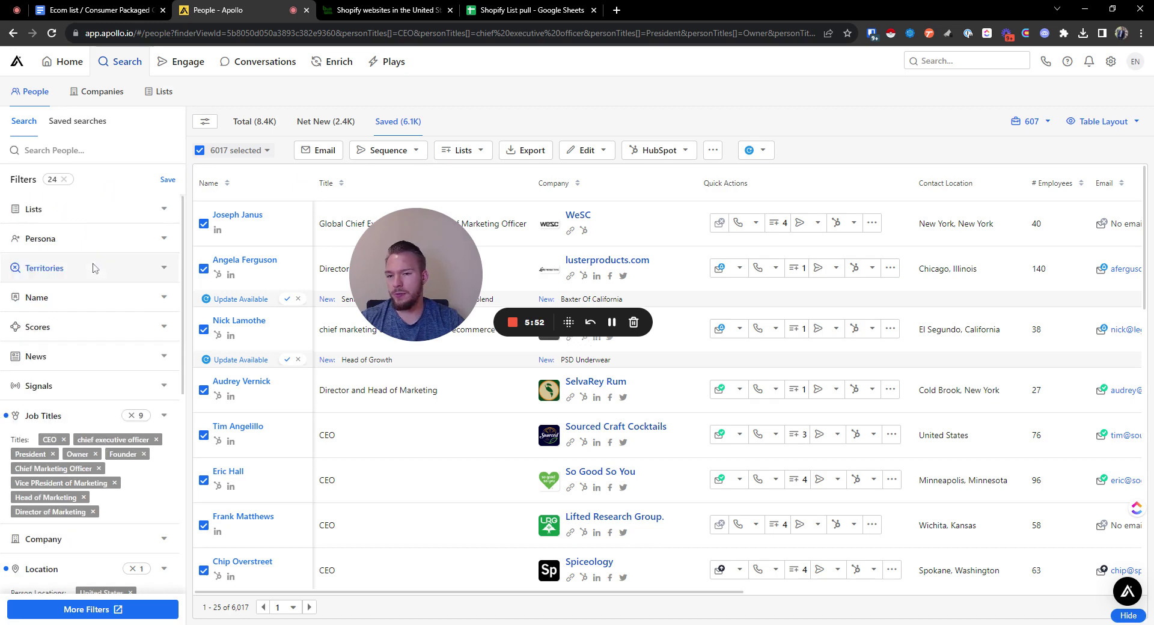
click(34, 209)
click(58, 296)
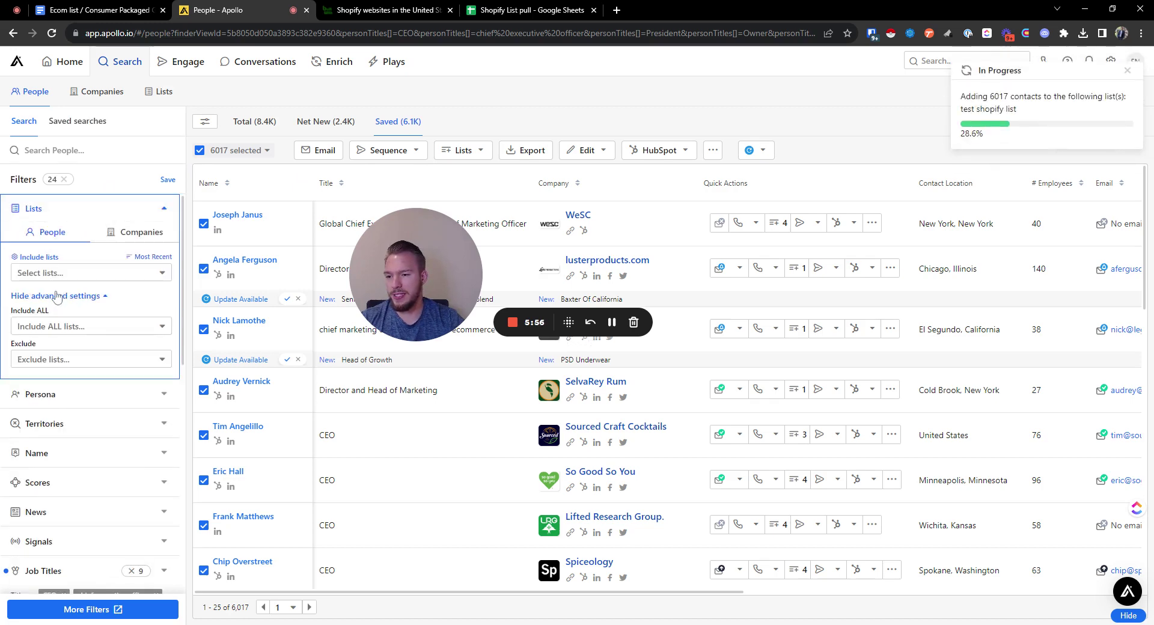
click(51, 359)
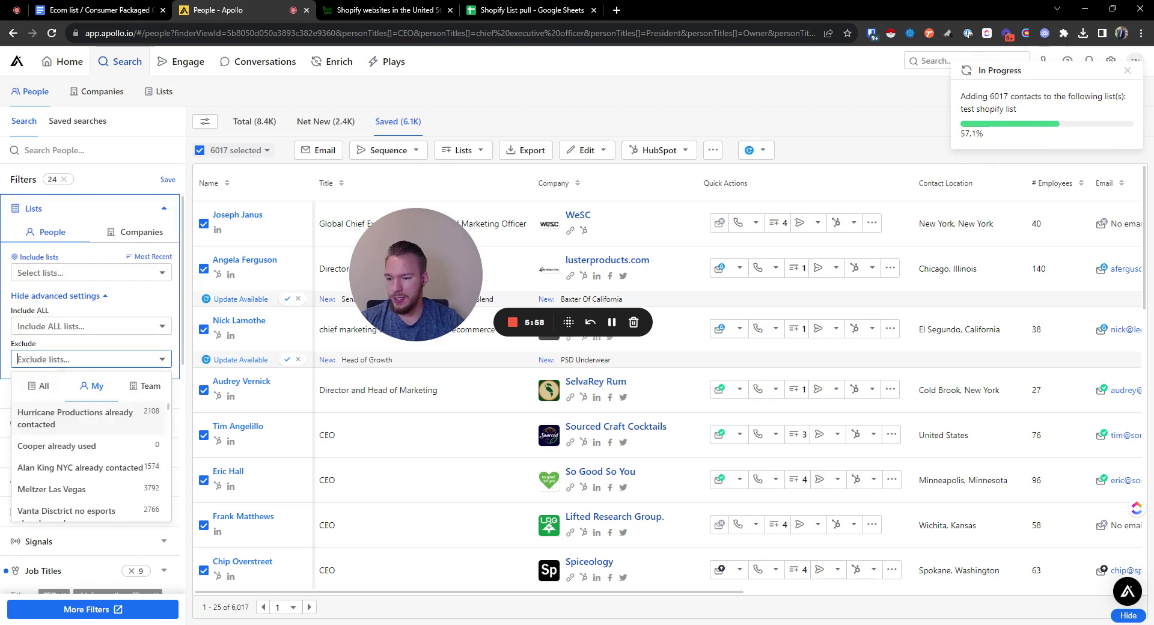
- Reload the people search and exclude the "test shopify list" through the advanced list filter settings
click(51, 33)
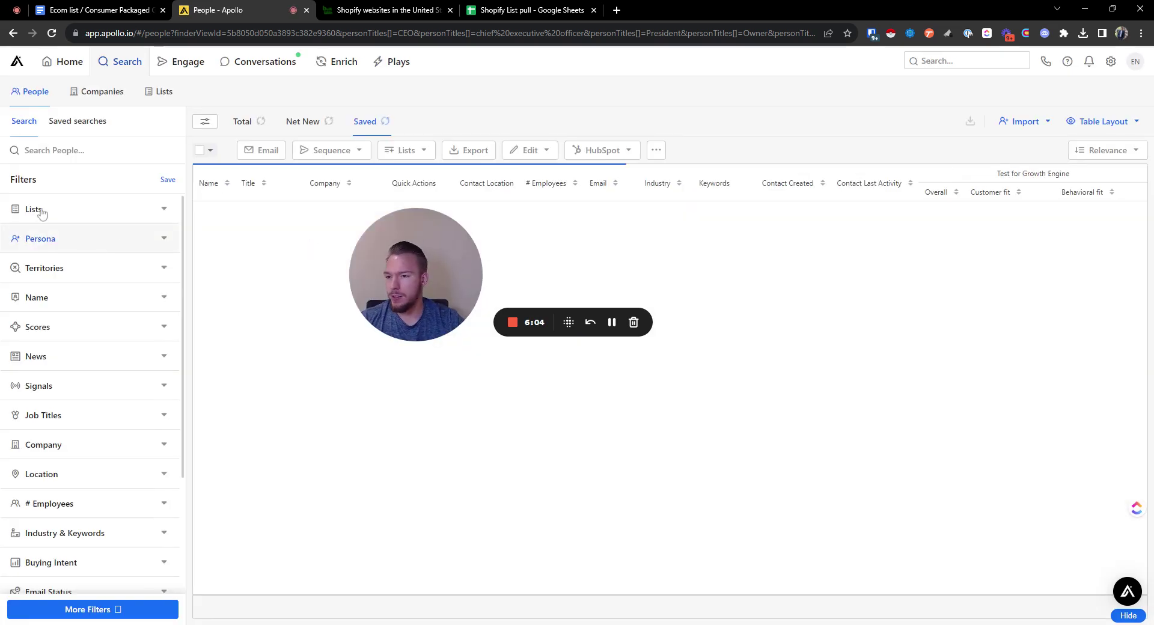
click(35, 209)
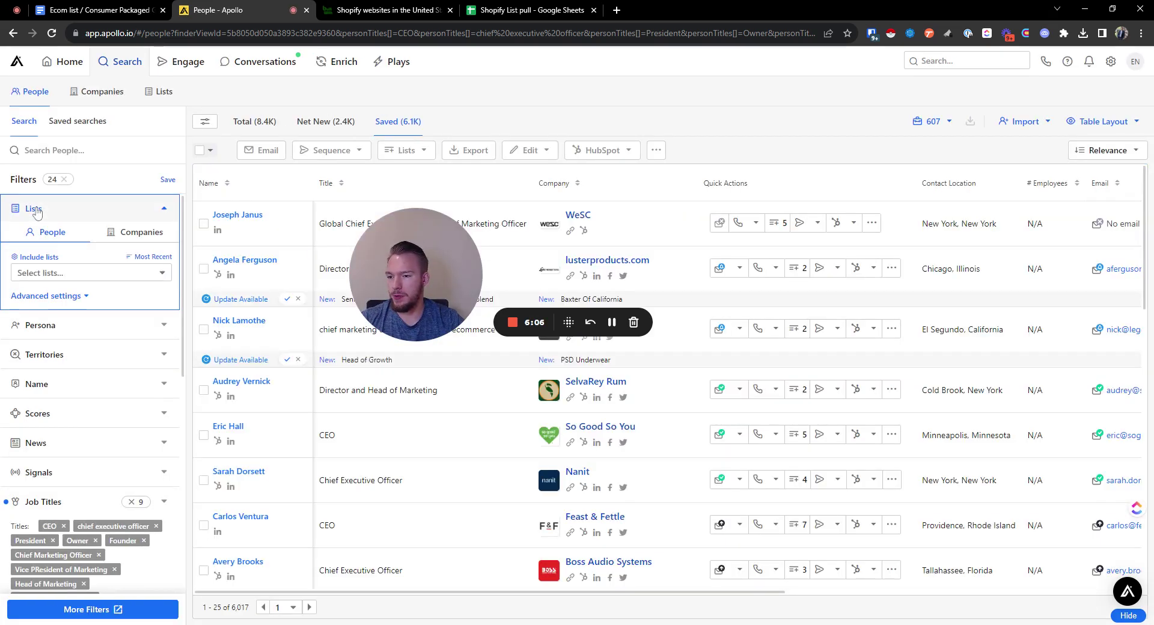
click(53, 296)
click(45, 359)
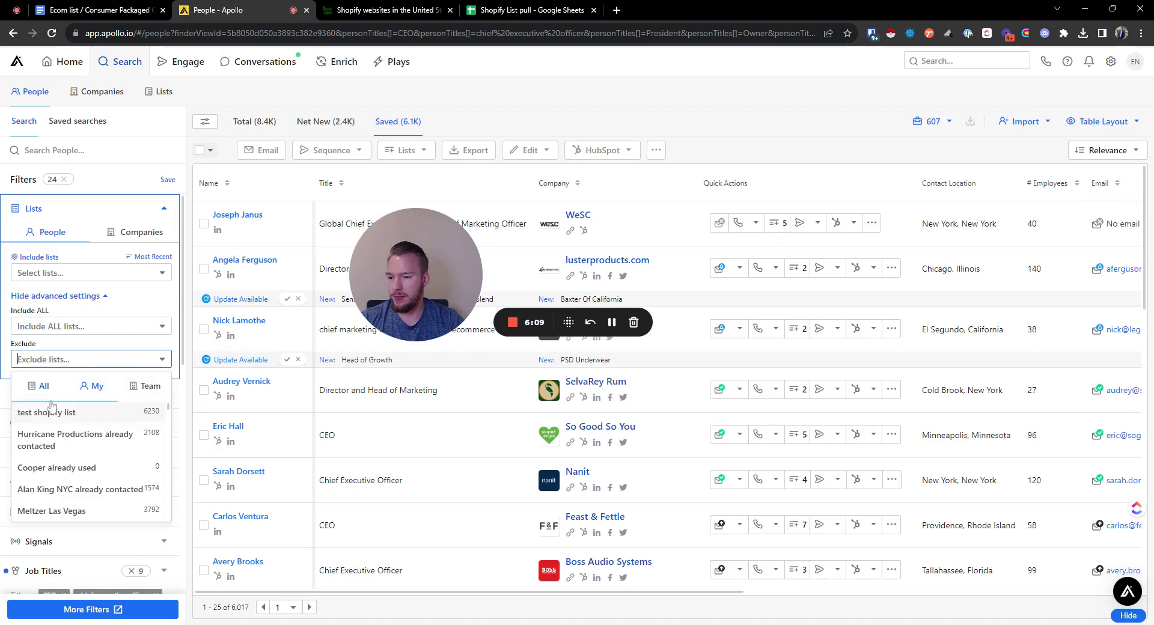
key(Return)
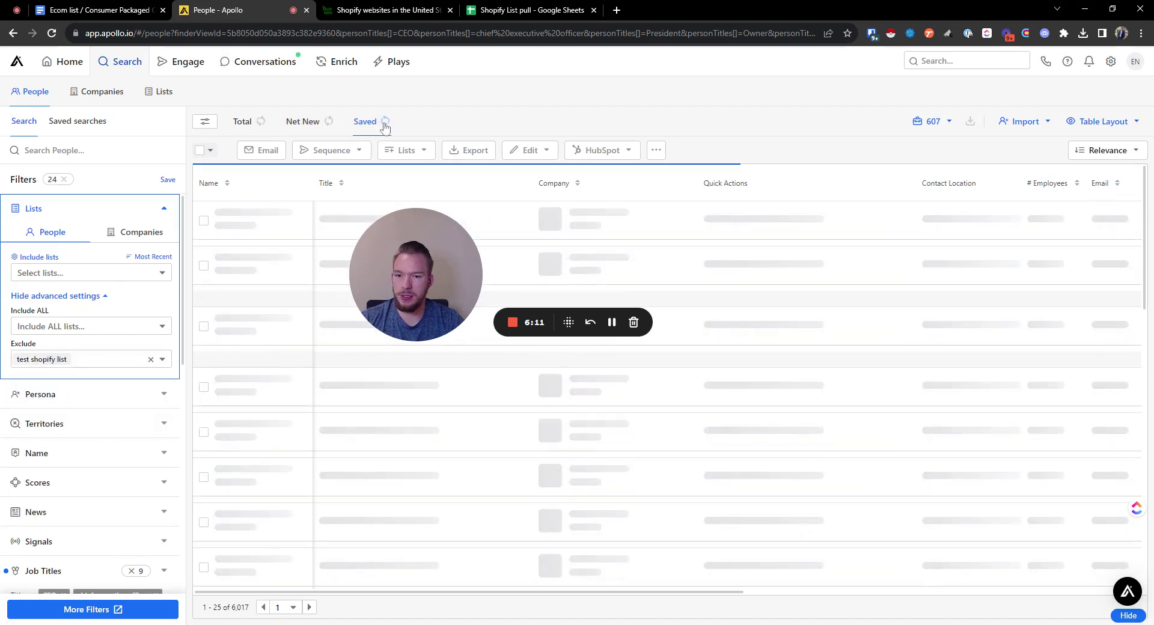
- Paste the copied Shopify domains as the included company list in the company filter and run the search
scroll(90, 394, down, 6)
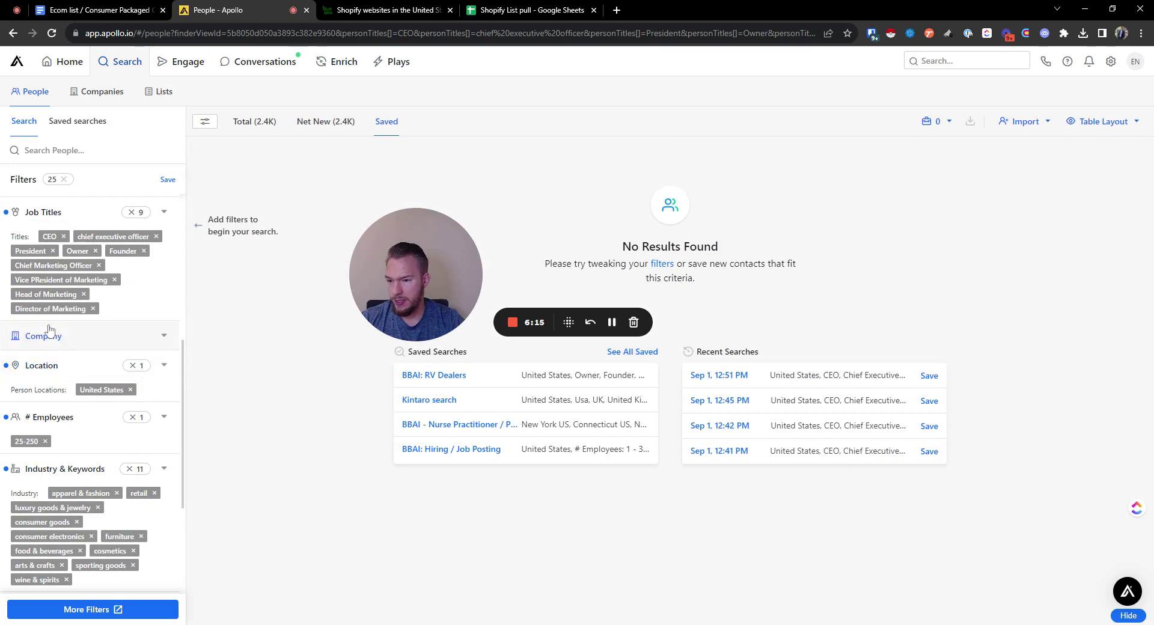
click(47, 337)
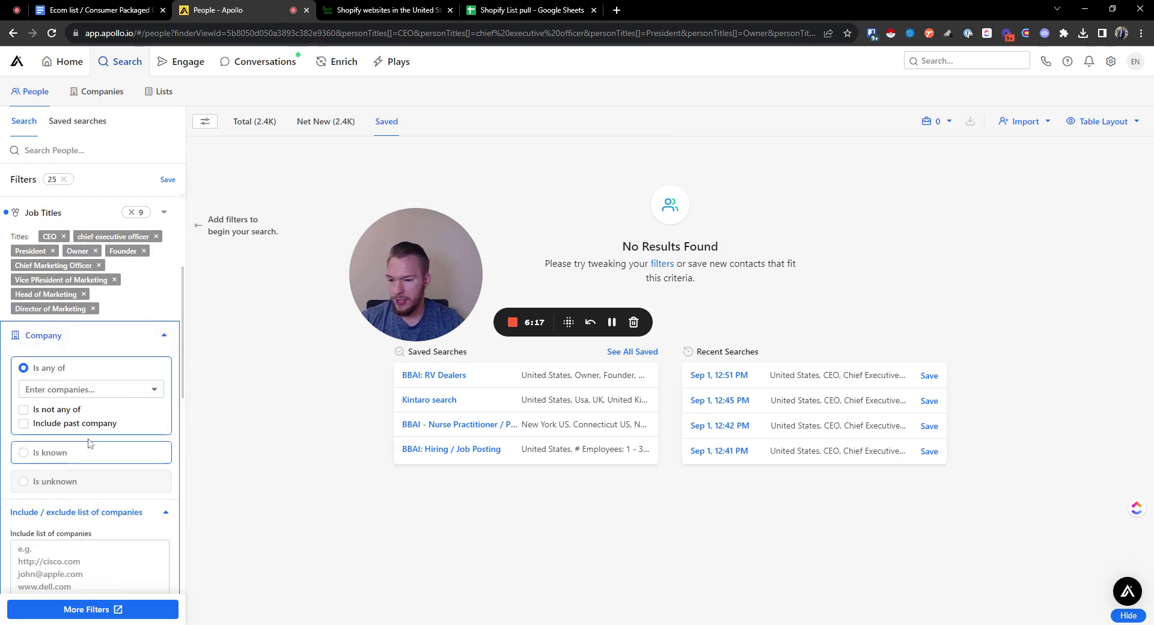
scroll(89, 444, down, 3)
key(ctrl+v)
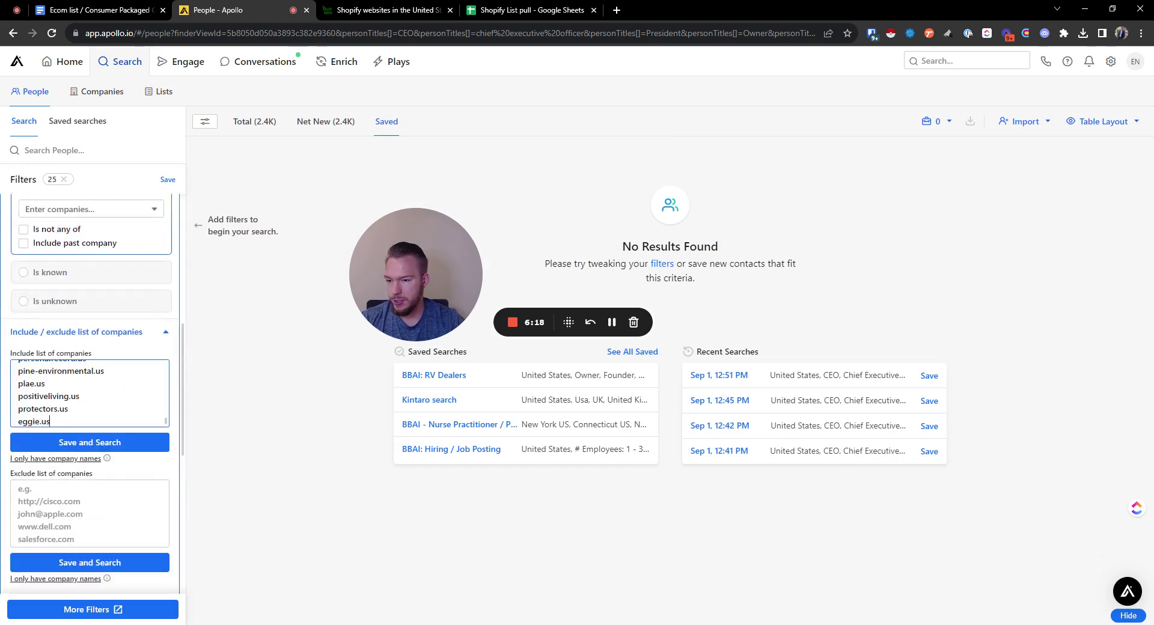
click(84, 443)
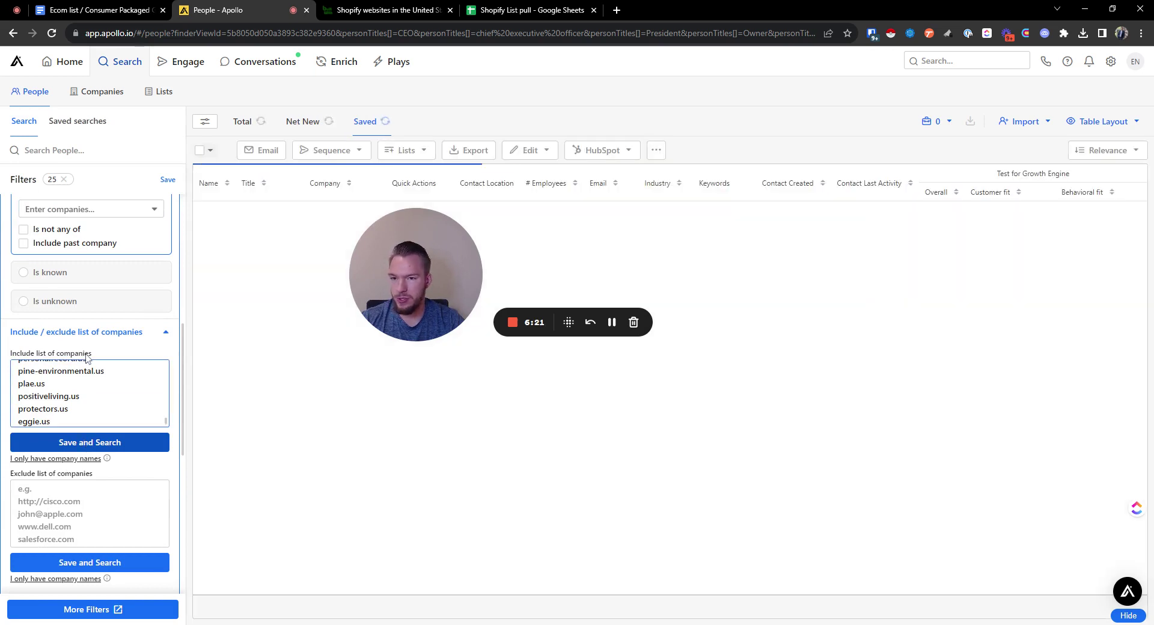
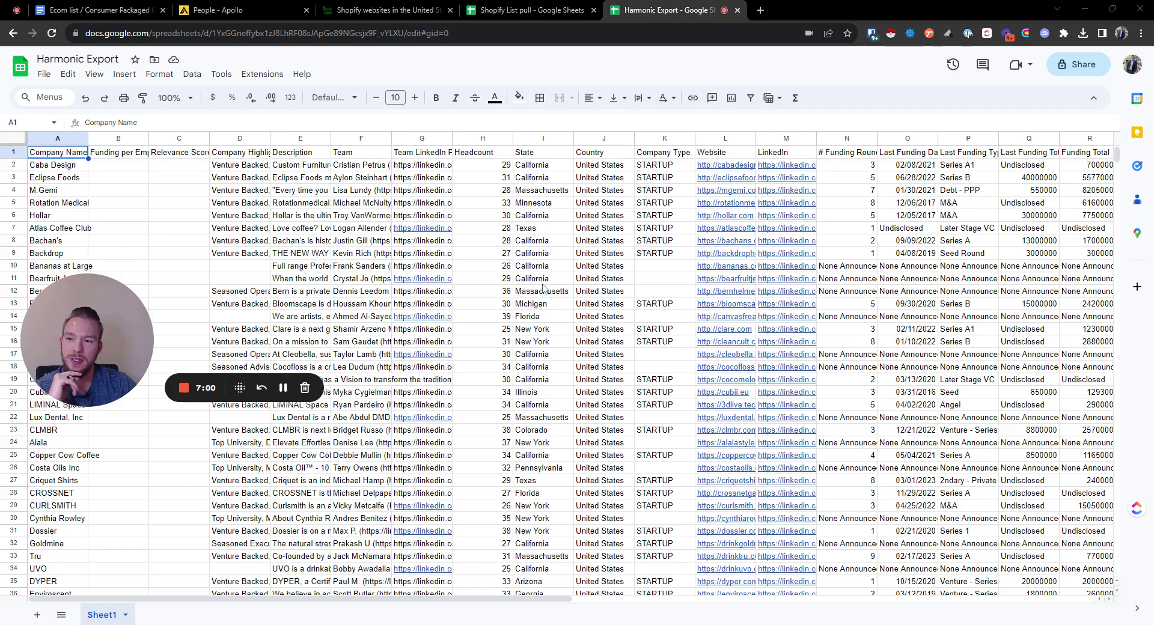
- Copy the Website column from the Harmonic Export sheet and try searching Apollo with it in the included company list
click(714, 139)
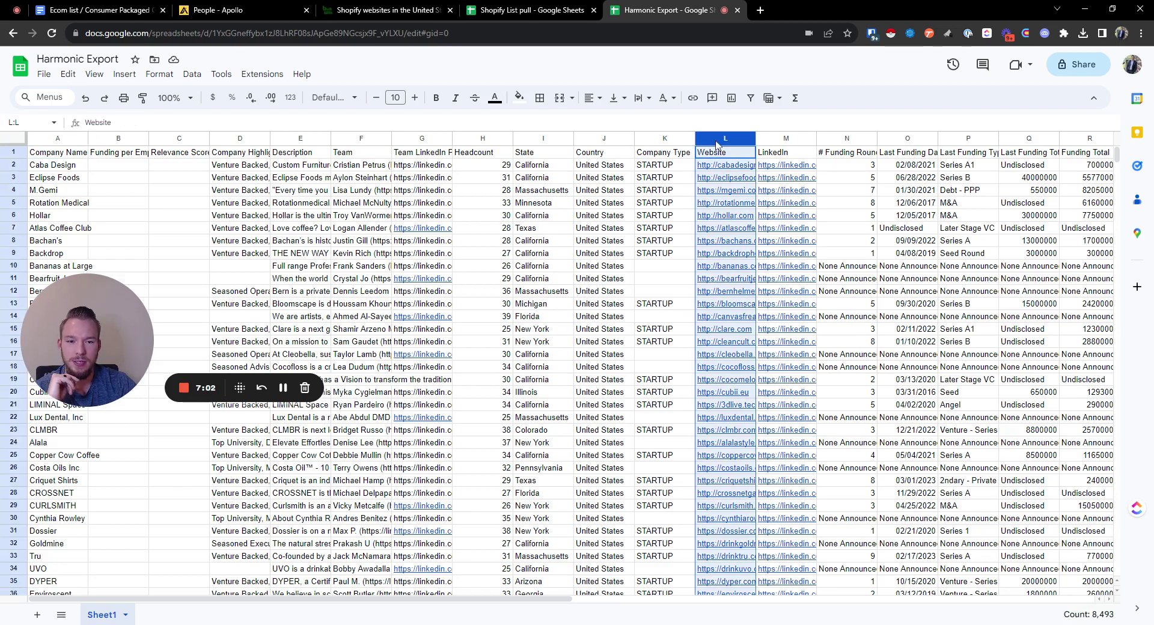
click(263, 10)
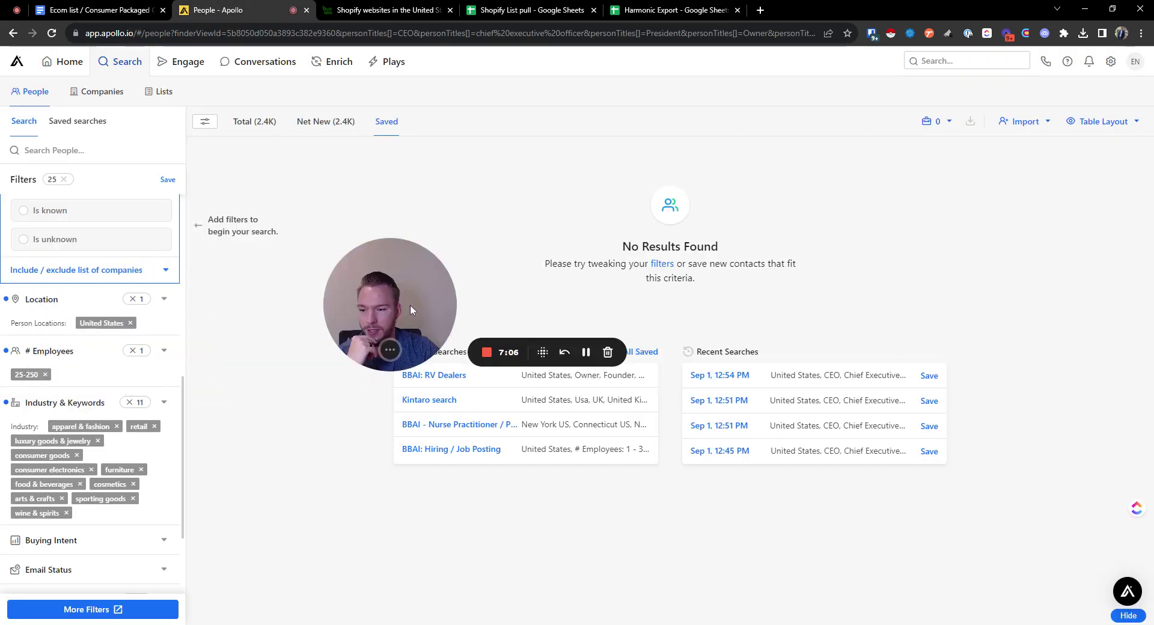
click(81, 273)
key(ctrl+v)
click(86, 380)
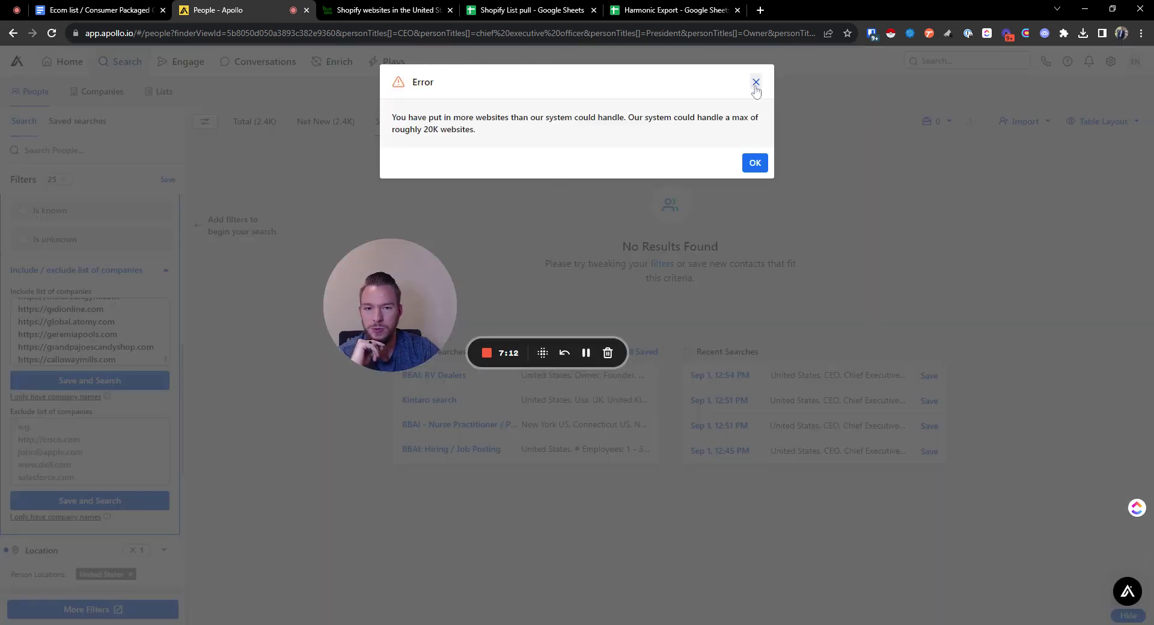
click(756, 82)
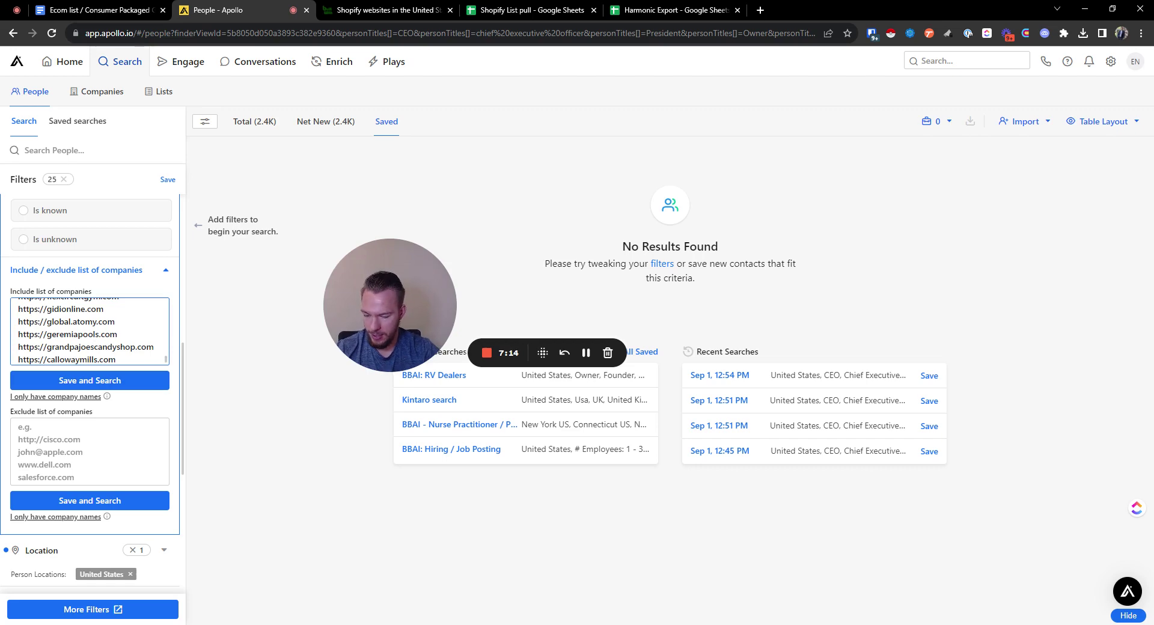
- Clear the included company list, paste the Harmonic websites again and retry the search
key(ctrl+a)
key(BackSpace)
key(ctrl+v)
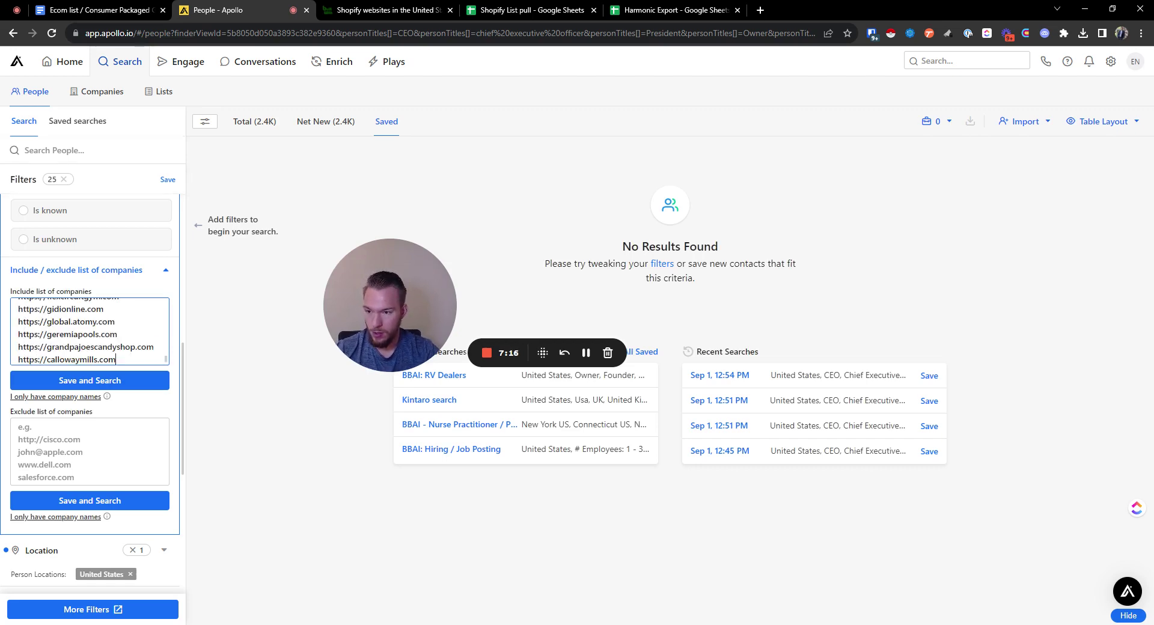
click(104, 383)
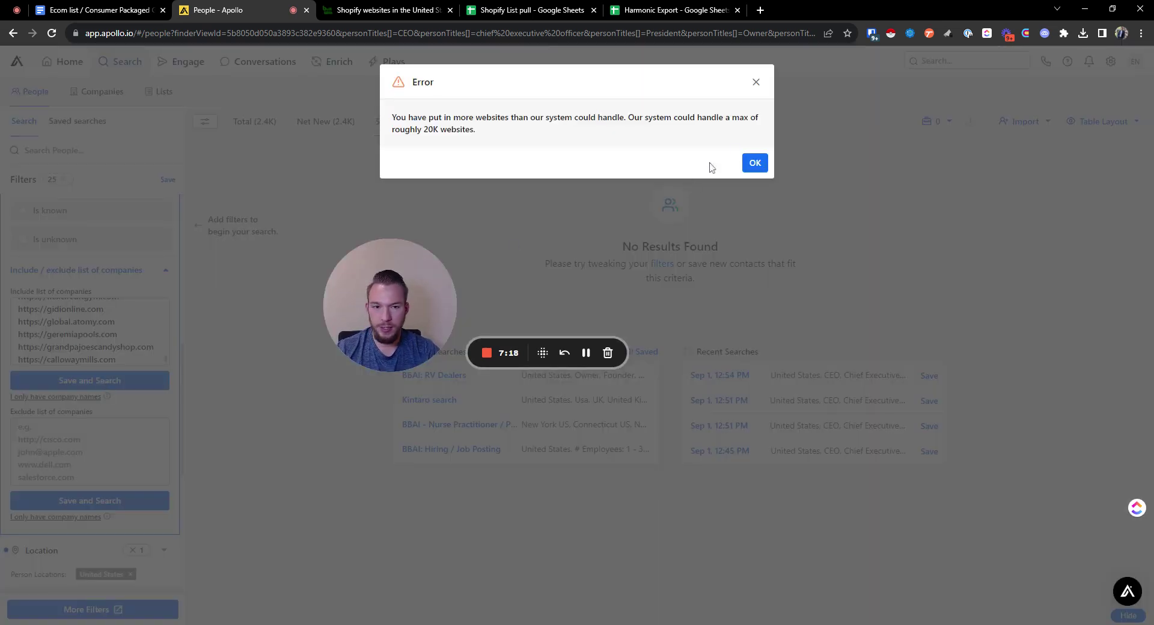
click(756, 82)
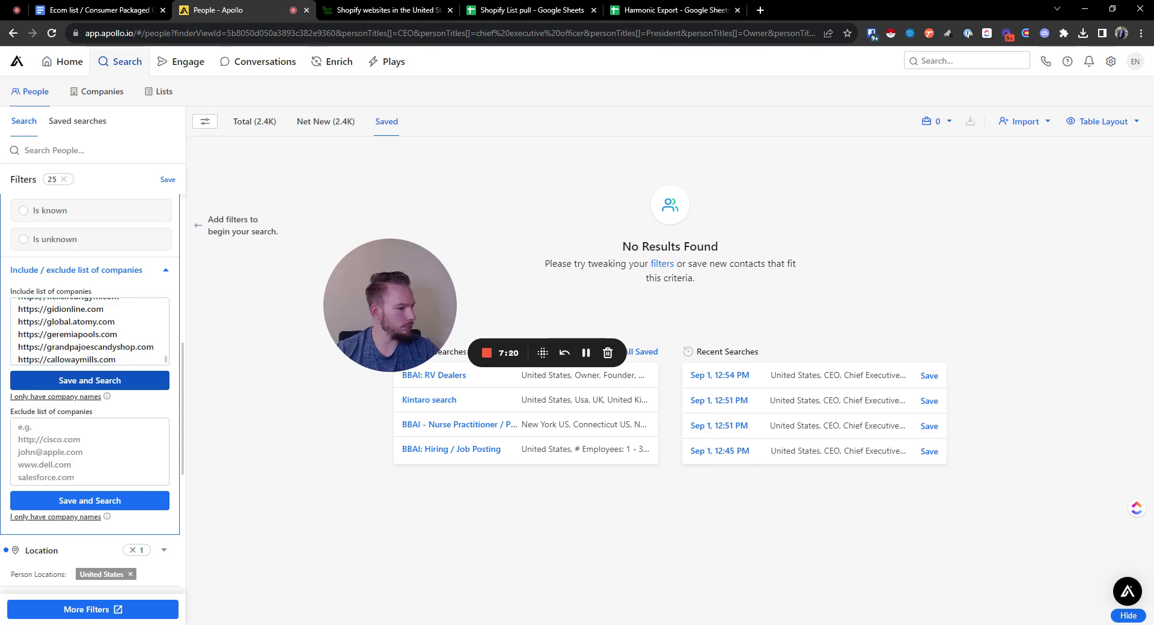
- Reselect the Website column in the Harmonic Export sheet, replace Apollo's included company list with the copied websites and try the search
click(691, 10)
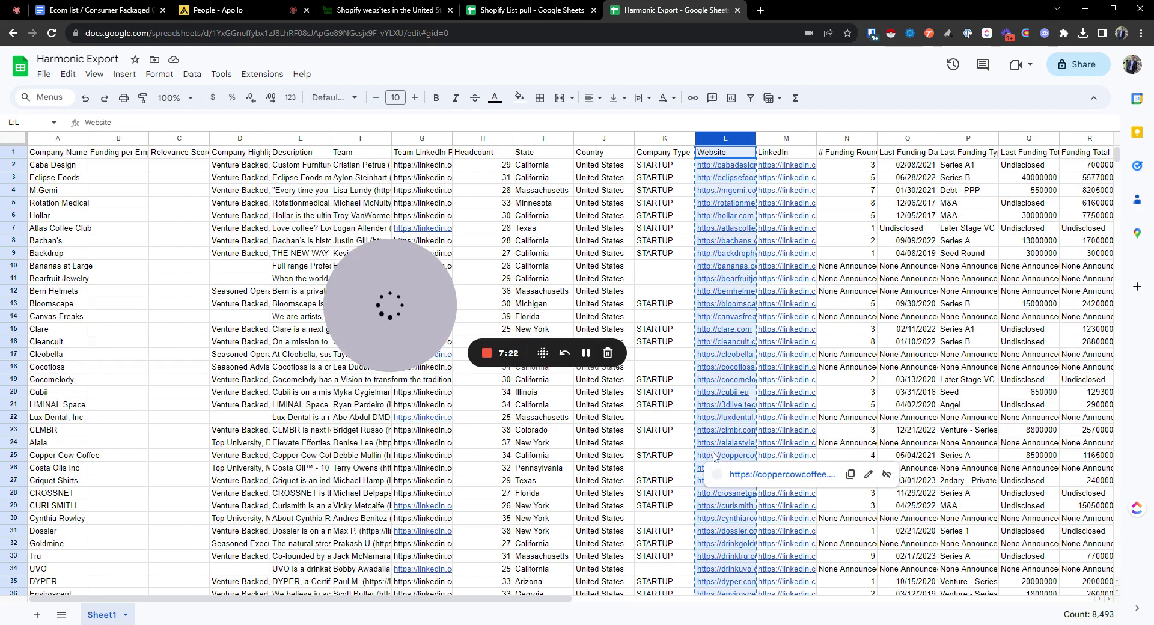
click(723, 138)
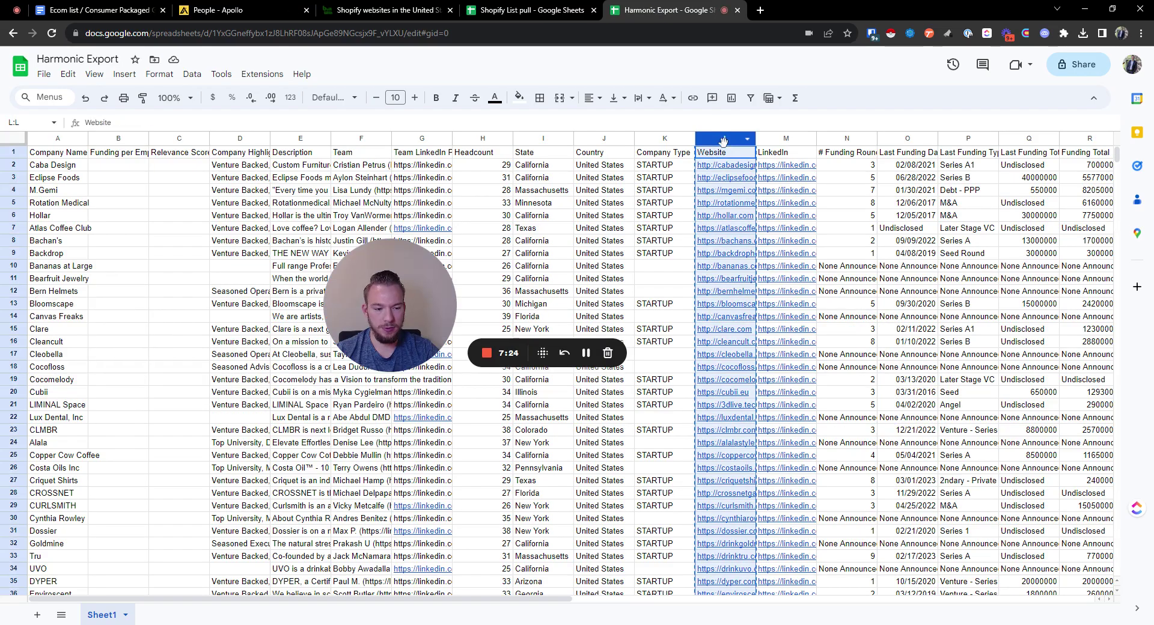
click(217, 11)
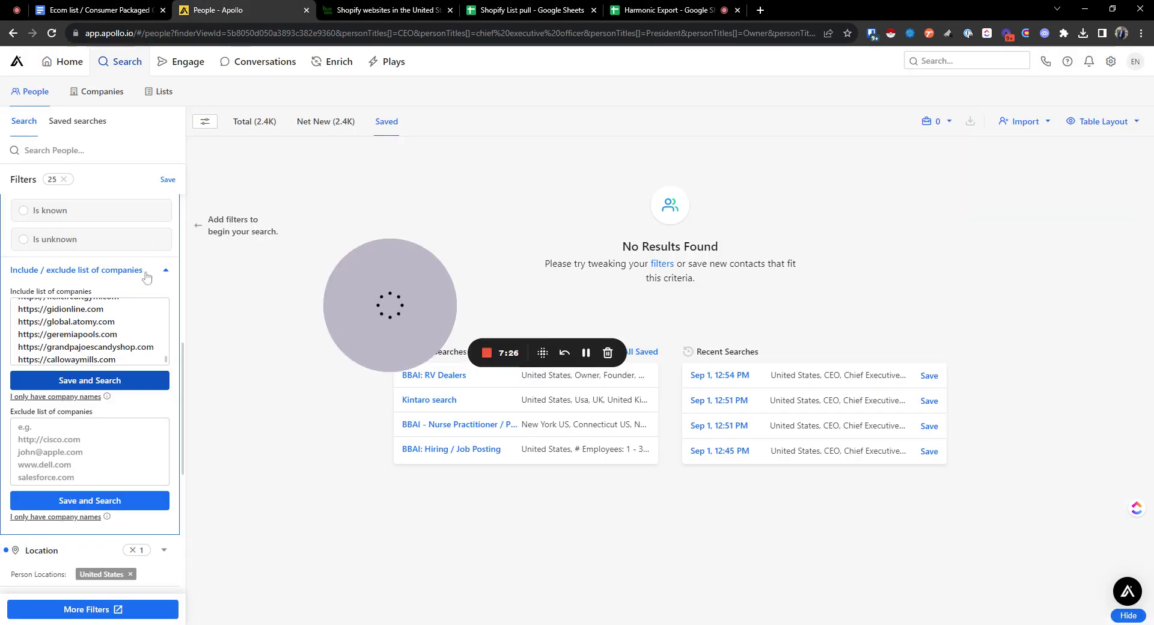
click(90, 331)
key(ctrl+a)
key(BackSpace)
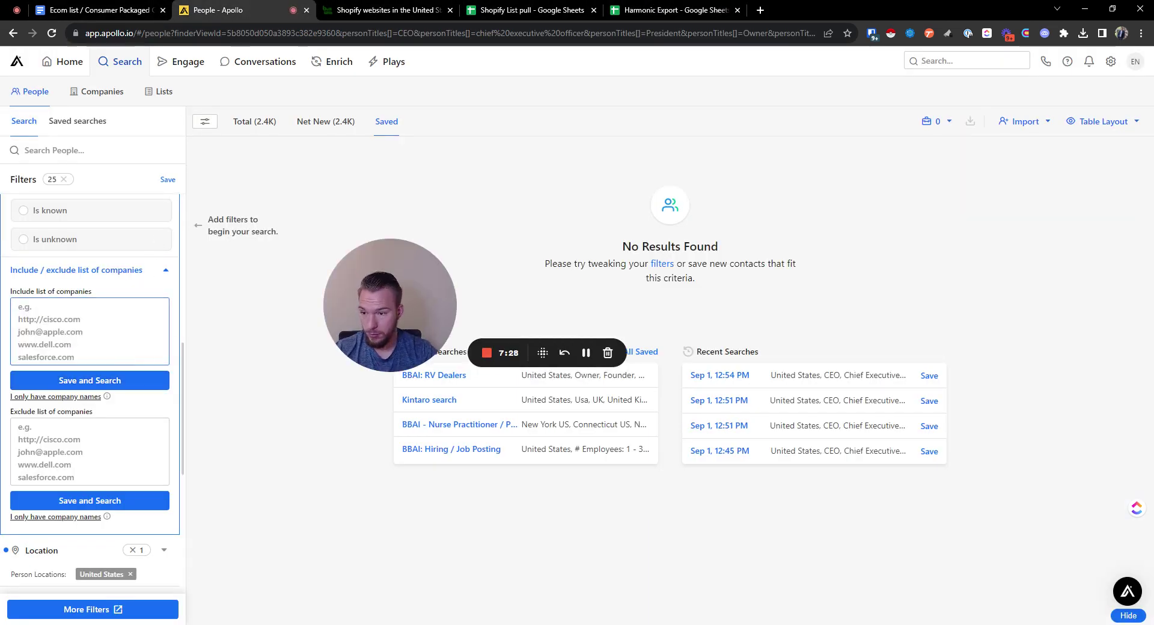
key(ctrl+v)
click(104, 380)
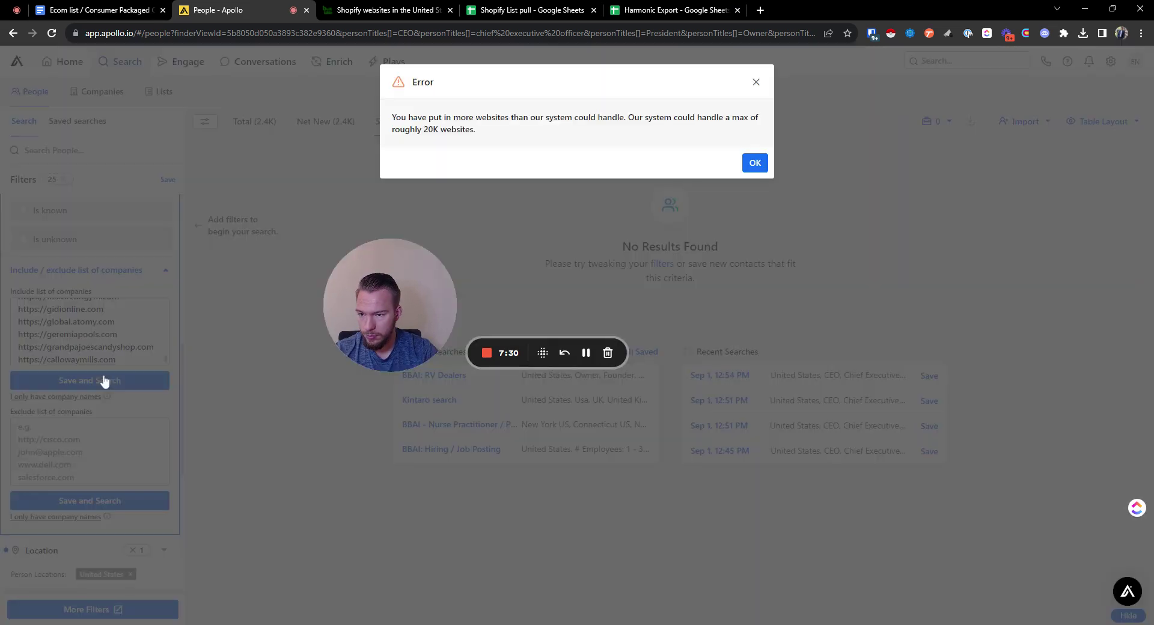
click(110, 68)
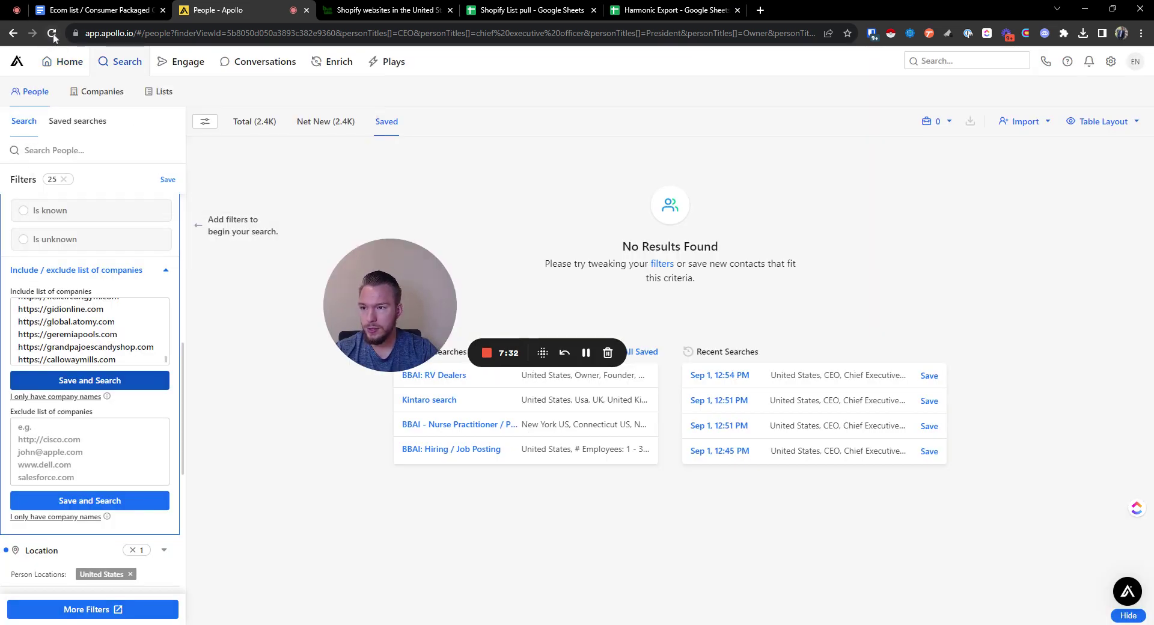
- Reload the people search, paste the Harmonic websites into the company filter's include list and try searching with the full list
key(F5)
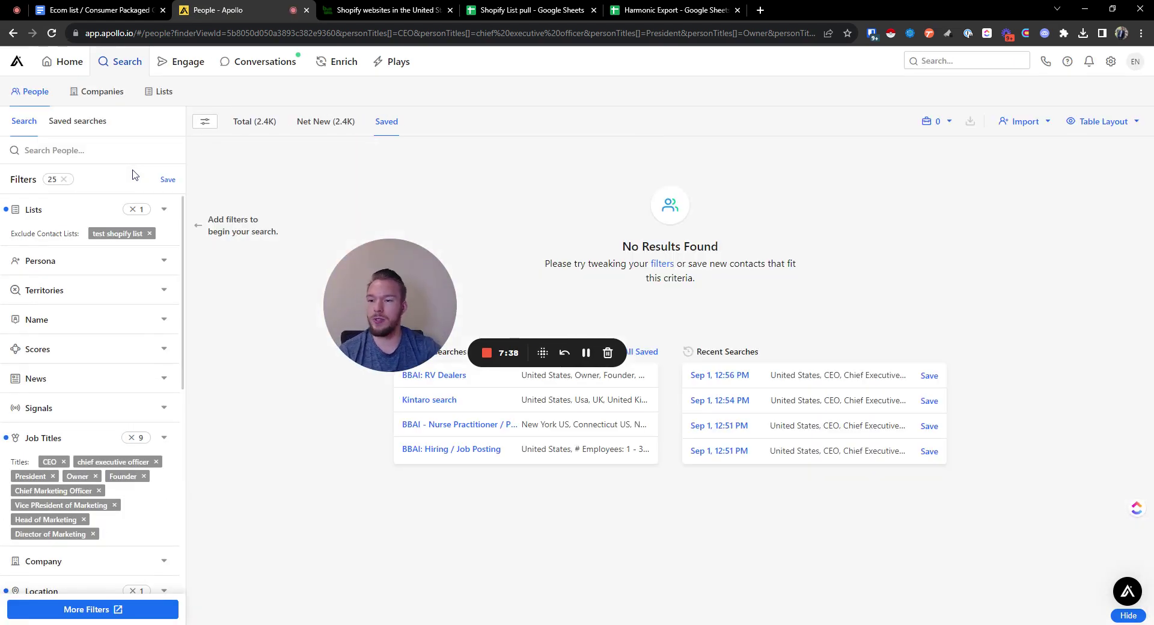
scroll(139, 338, down, 2)
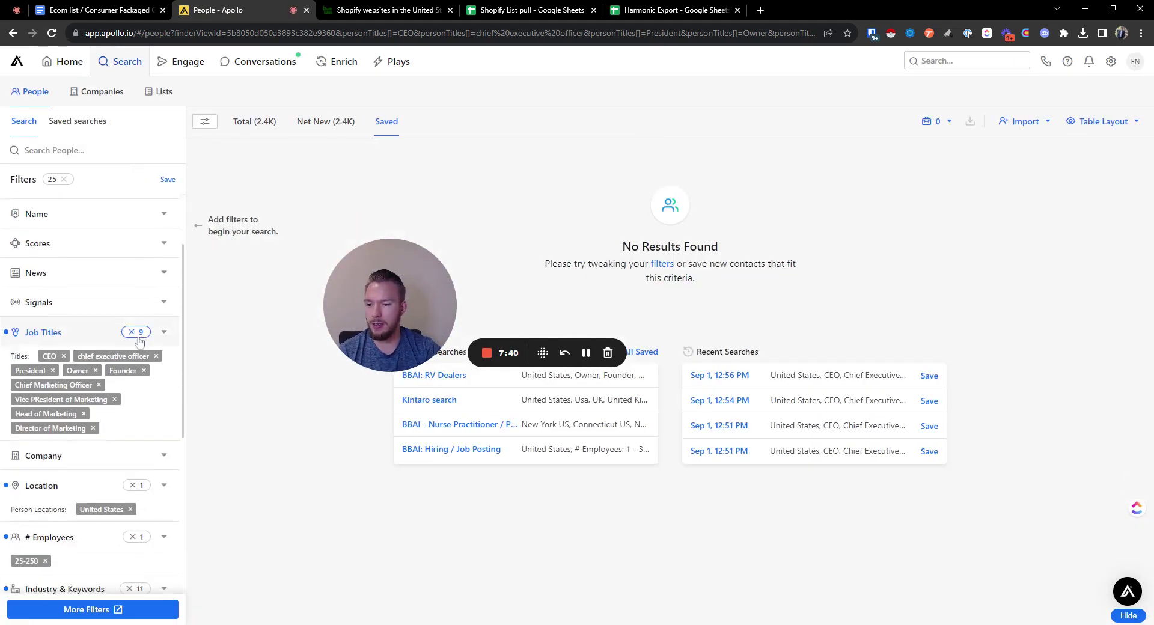
scroll(139, 341, down, 2)
click(62, 329)
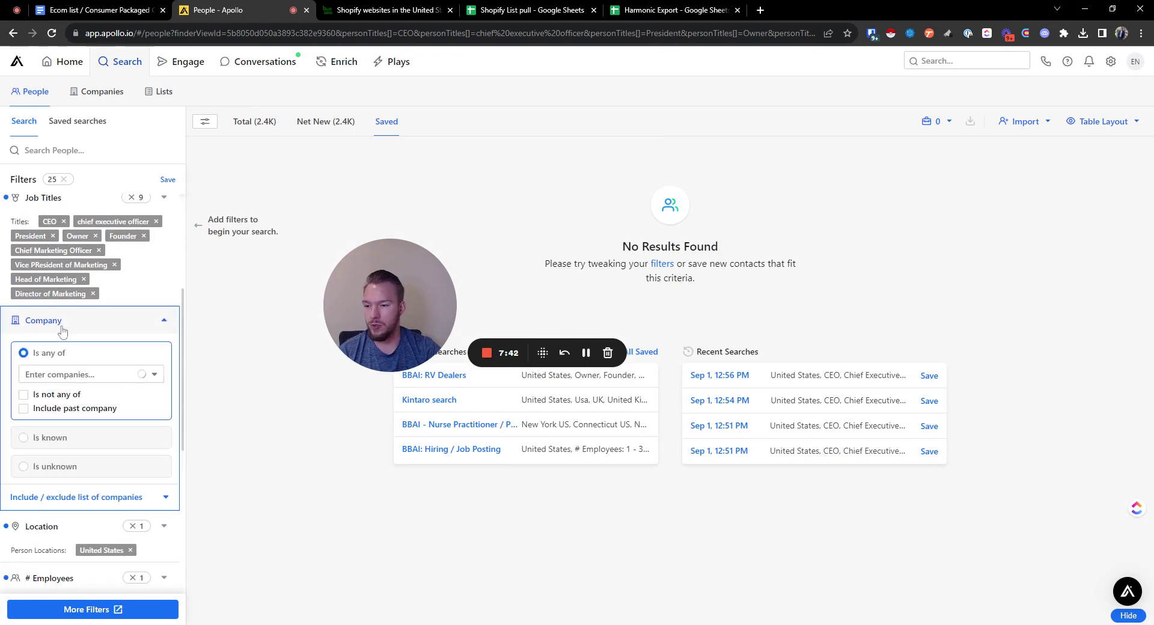
click(72, 498)
key(ctrl+v)
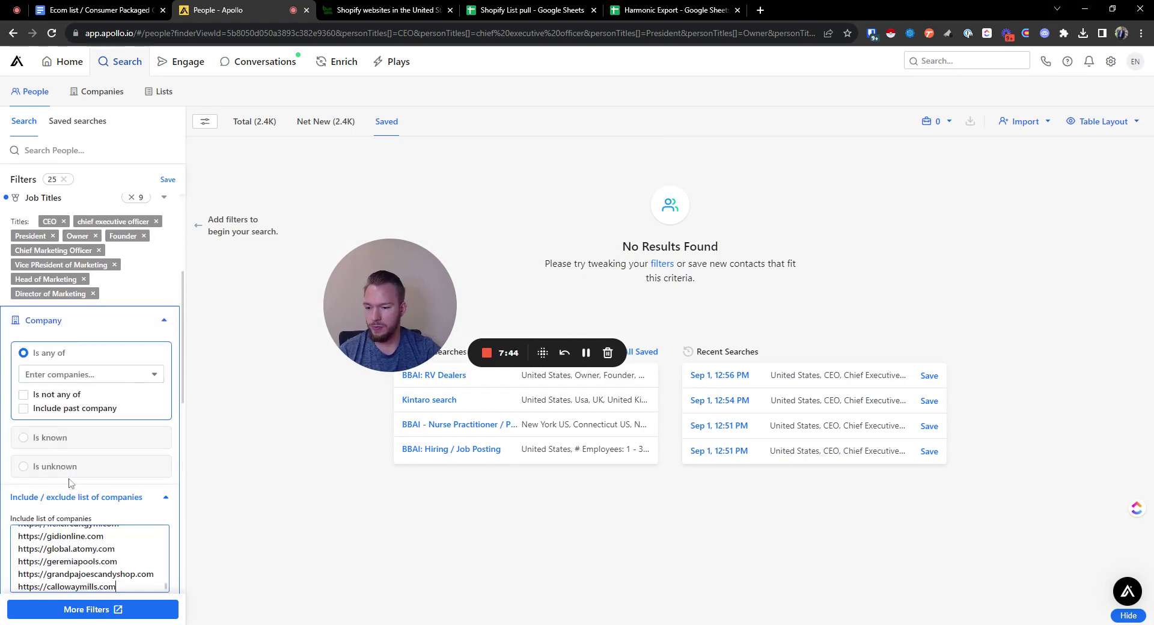
scroll(70, 482, down, 3)
click(84, 428)
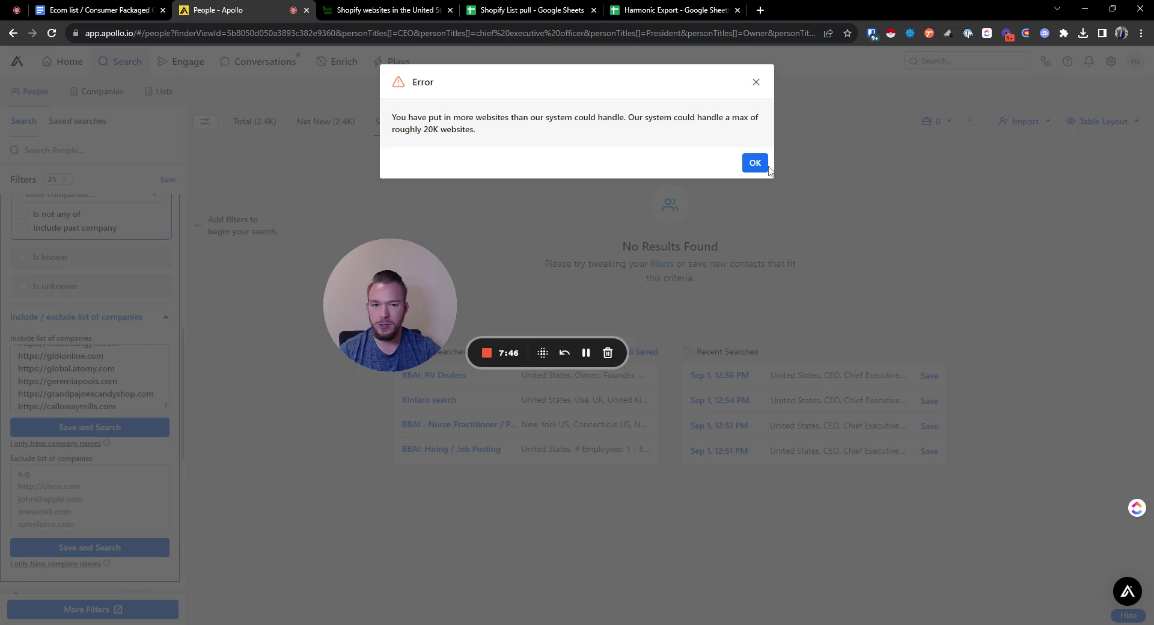
click(754, 162)
- Delete a large block of websites from the end of the included company list and run the search with the shortened list
drag(117, 404, 72, 366)
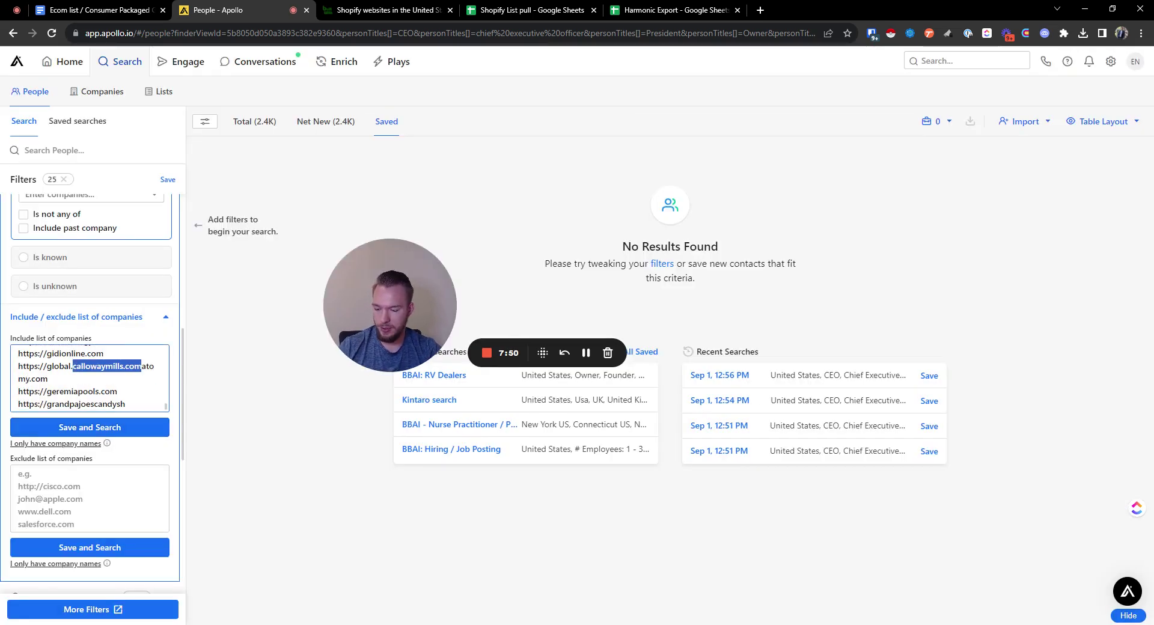
key(ctrl+z)
key(ctrl+shift+End)
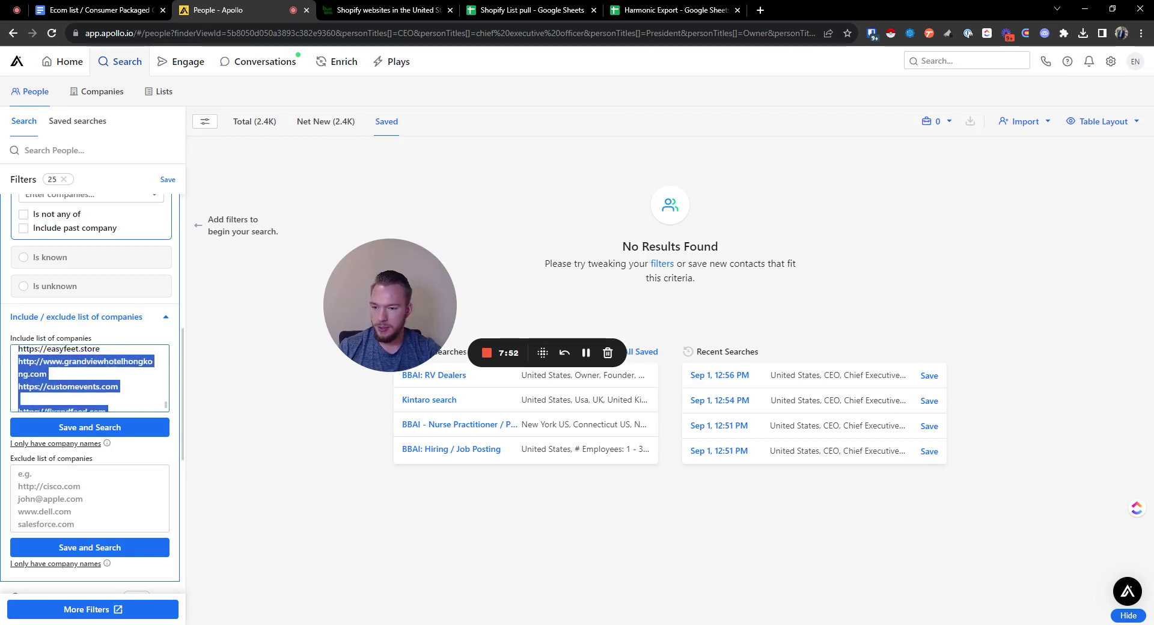
key(shift+Up)
key(shift+Up)
key(shift+Up)
key(shift+Up)
key(shift+Up)
key(shift+Up)
key(shift+Up)
key(shift+Up)
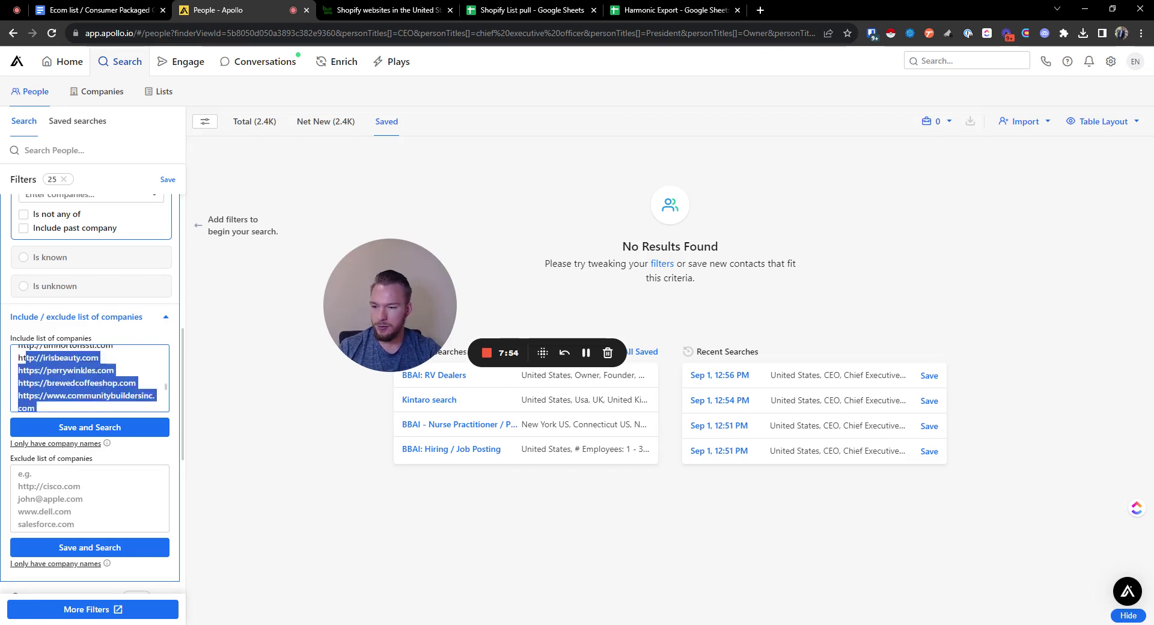
key(shift+Up)
key(shift+Up)
key(shift+Up)
key(shift+Up)
key(shift+Up)
key(shift+Up)
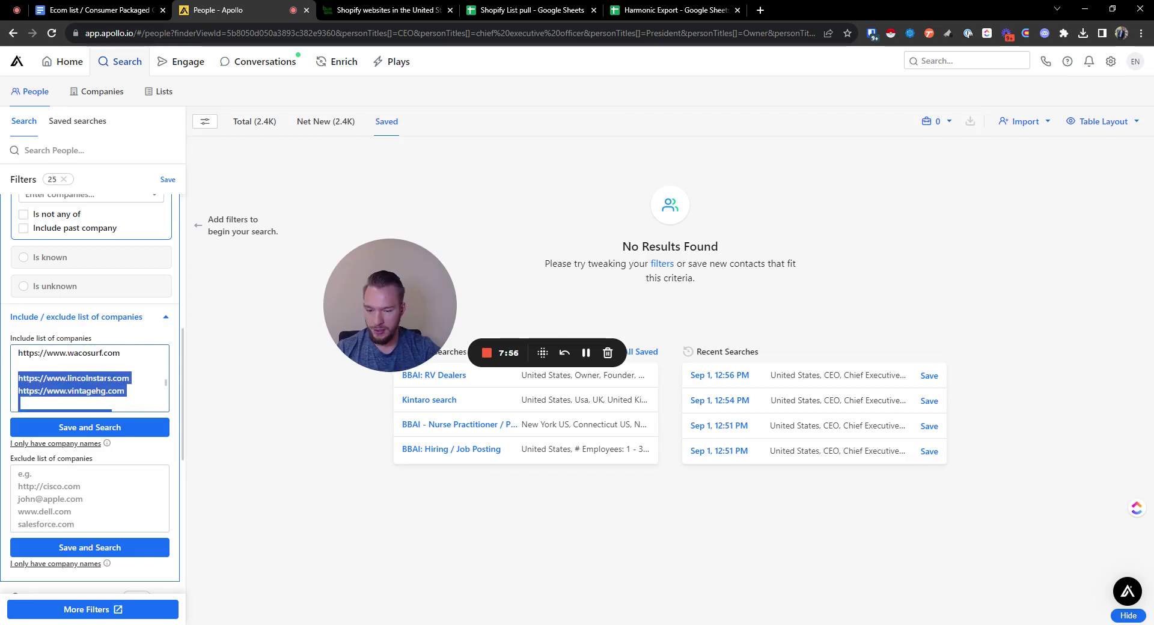
key(BackSpace)
click(98, 427)
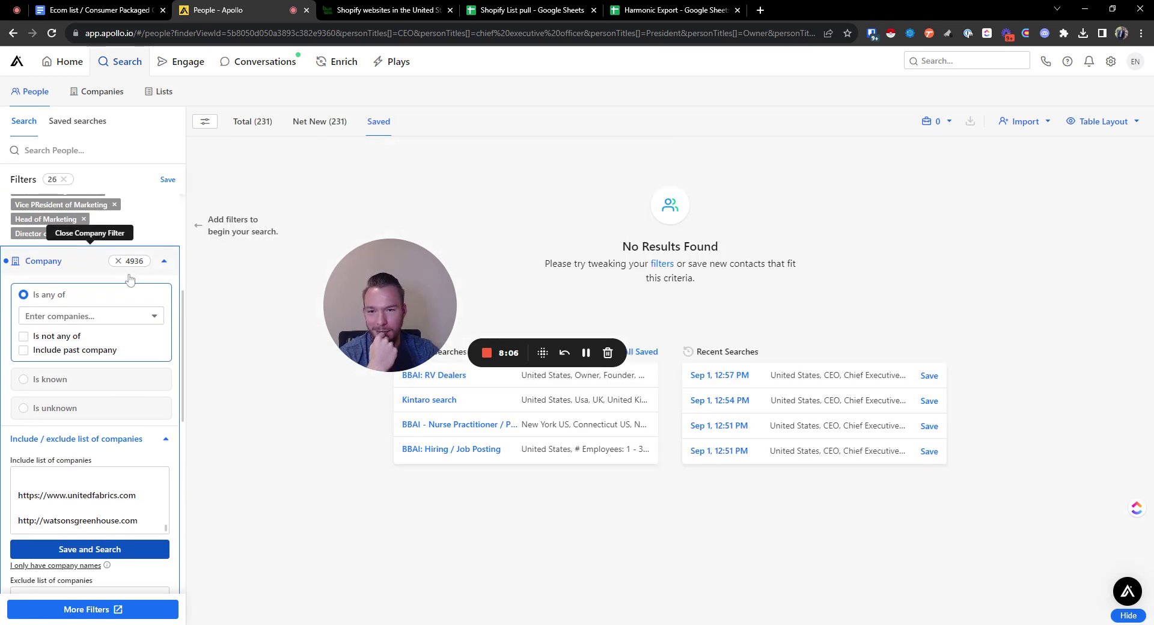
- Clear all Industry & Keywords filters from the people search
scroll(120, 466, down, 5)
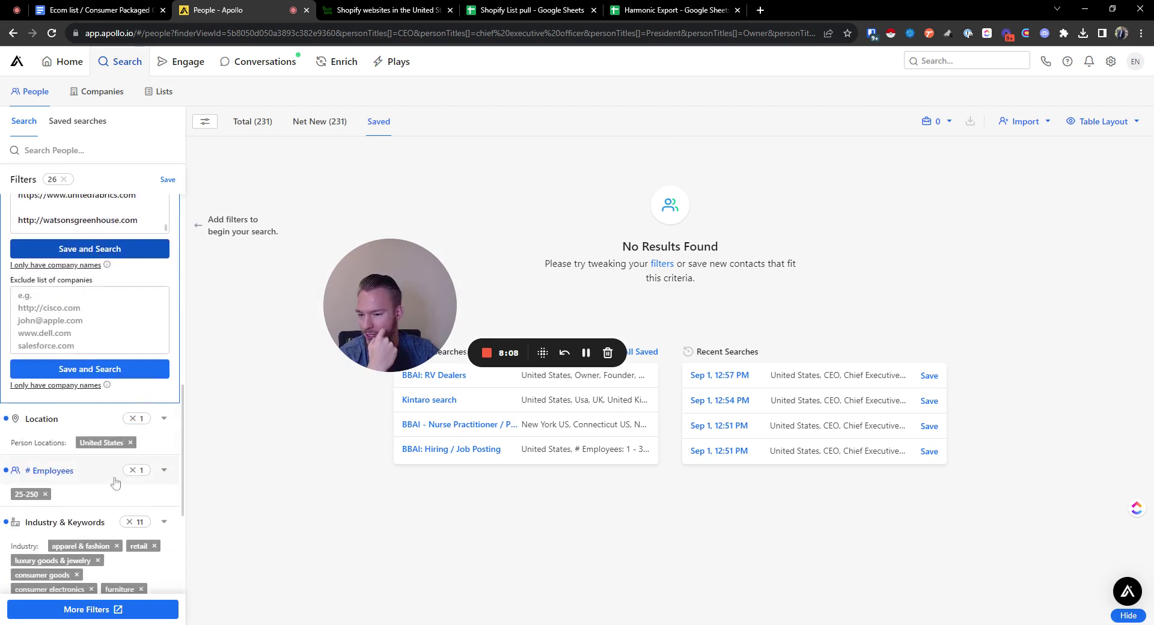
click(132, 521)
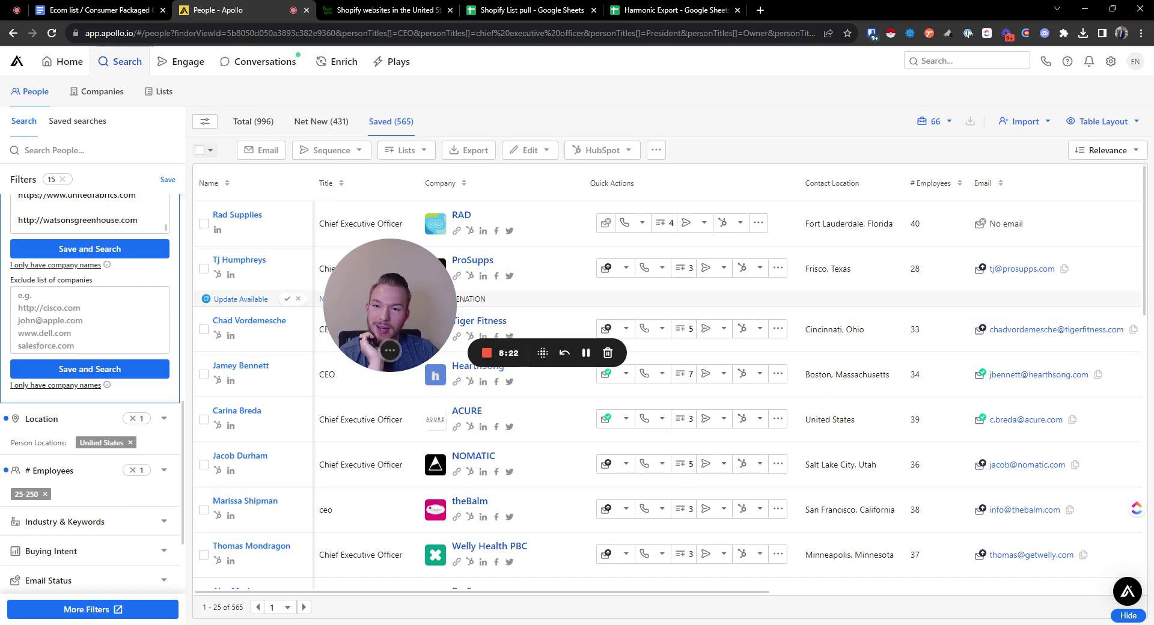
drag(390, 270, 323, 309)
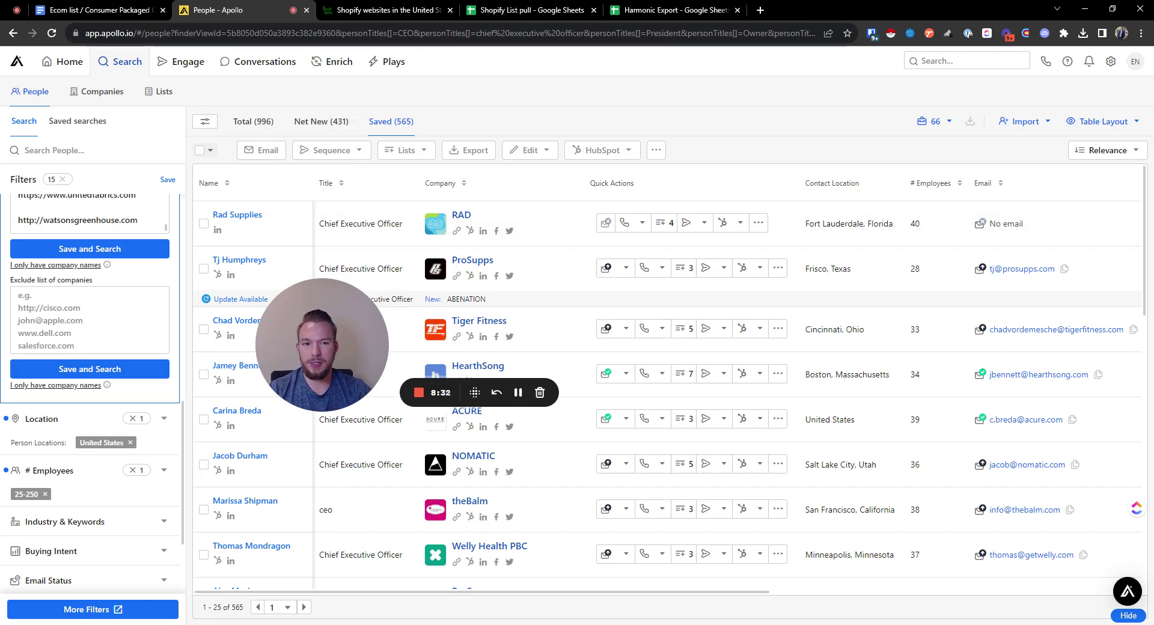
- Open clay.com in a new browser tab
click(760, 10)
text(clay.com)
key(Return)
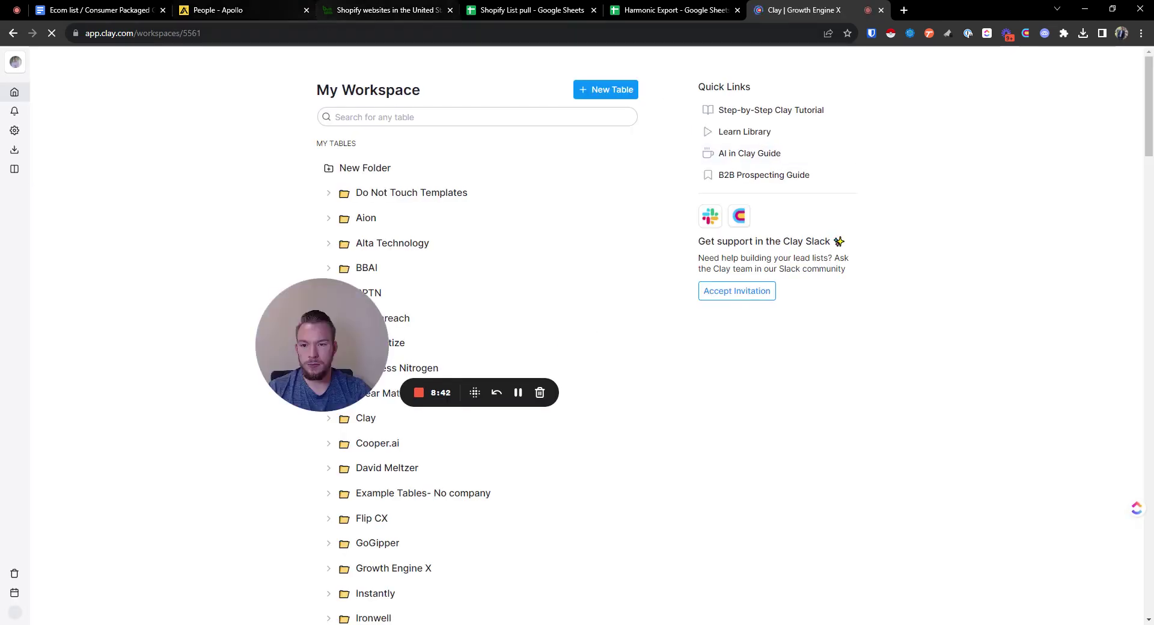
- Create a new blank companies table from the file "apollo-contacts-export - 2023-09-01T124440.820.csv", using its first row as column names
click(607, 91)
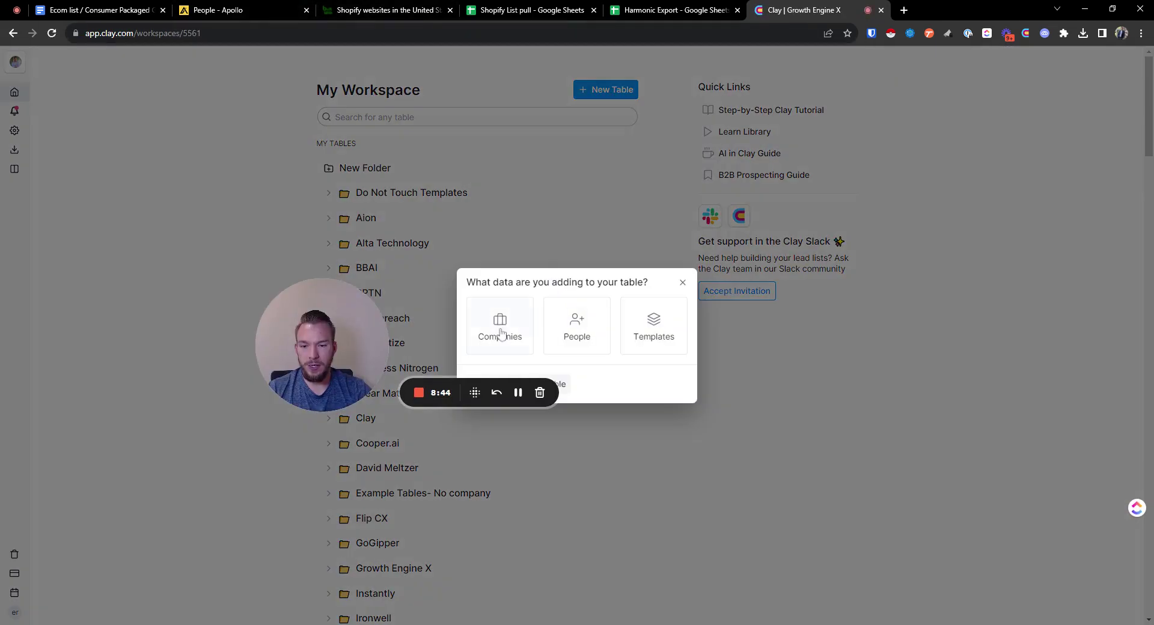
click(500, 327)
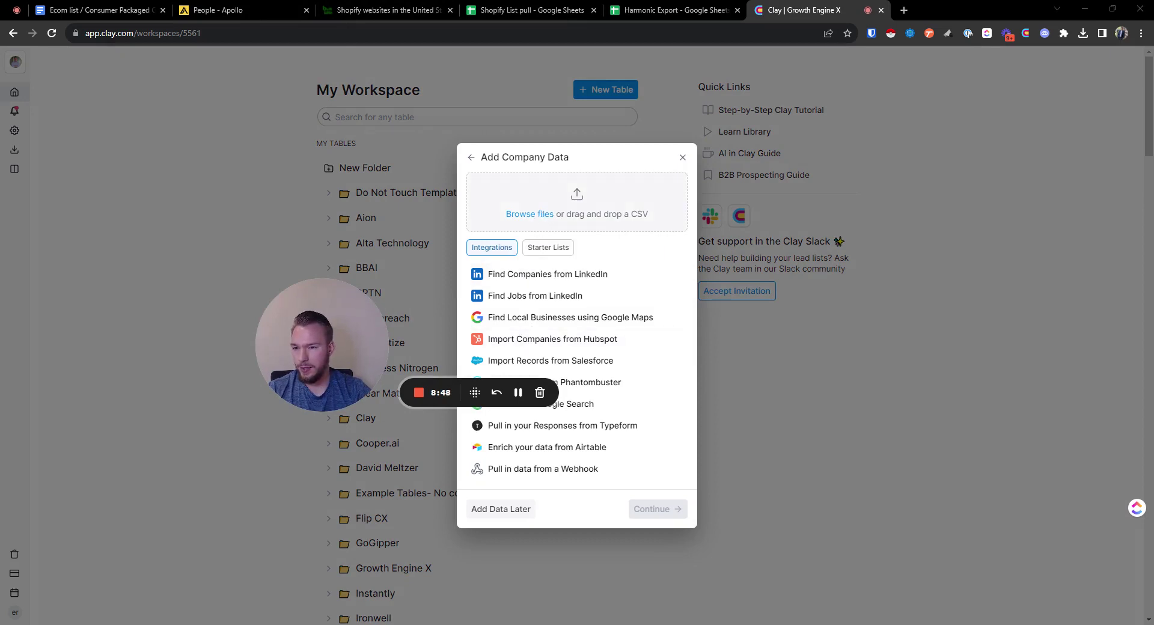
key(Return)
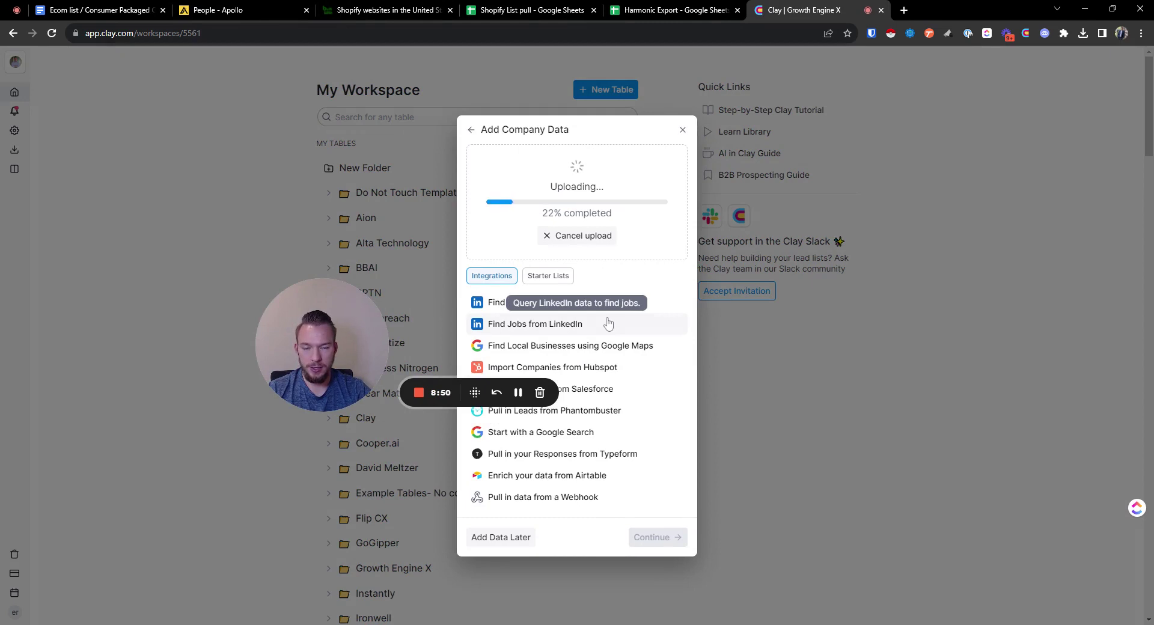
drag(334, 318, 187, 384)
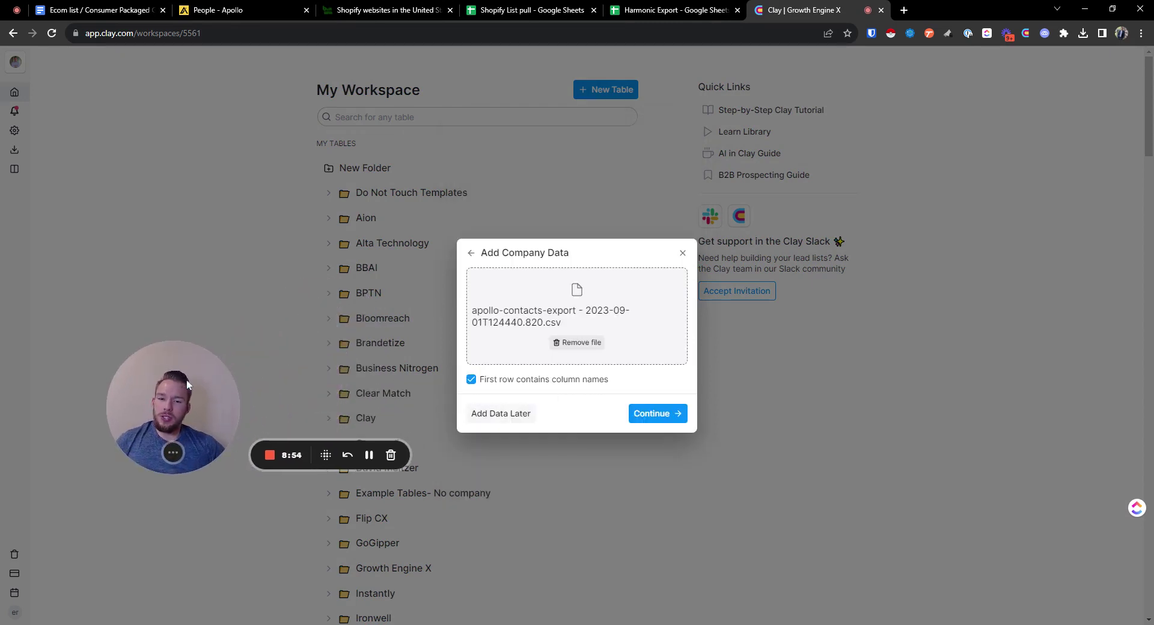
click(663, 414)
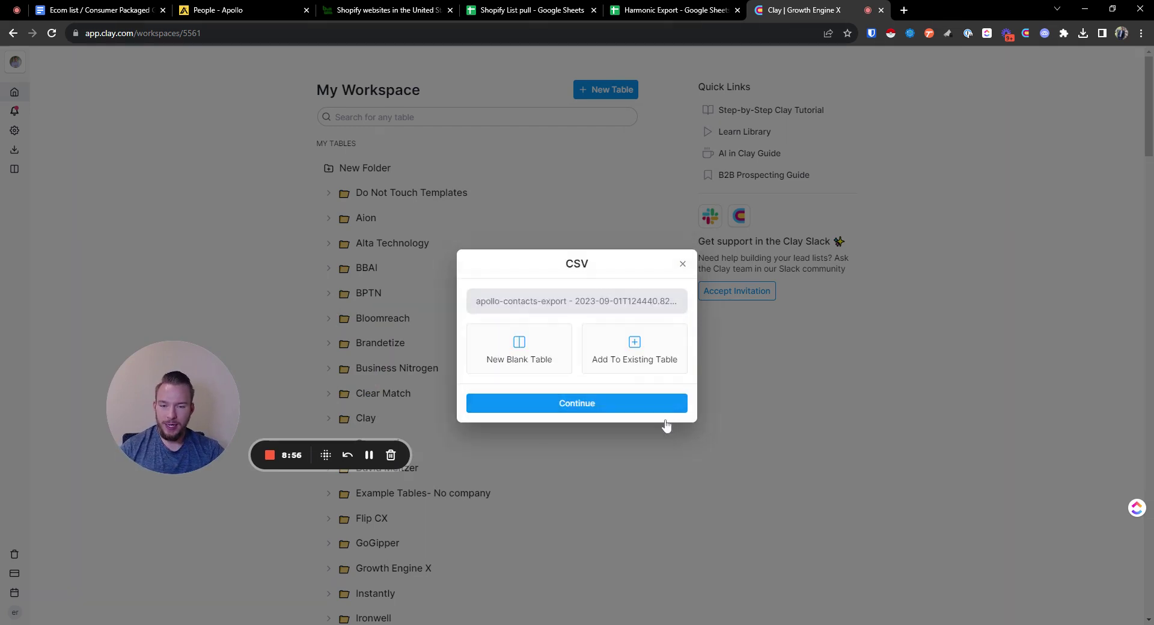
click(539, 357)
click(591, 409)
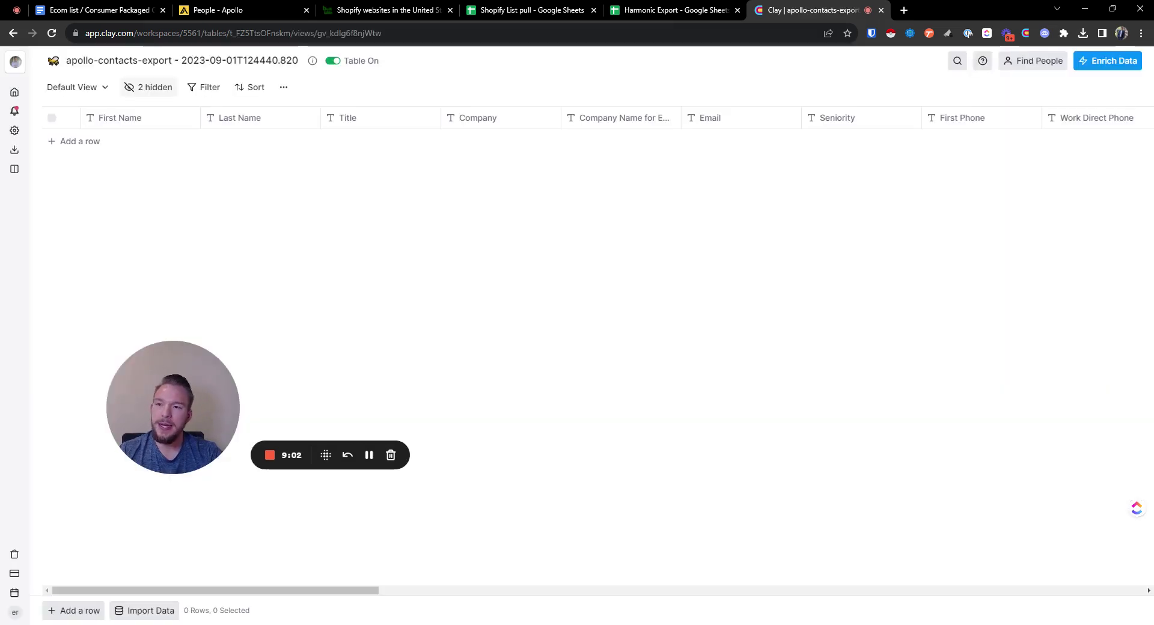
- Rename the imported contacts table as "Ecom Sample List"
click(179, 62)
text(Ec)
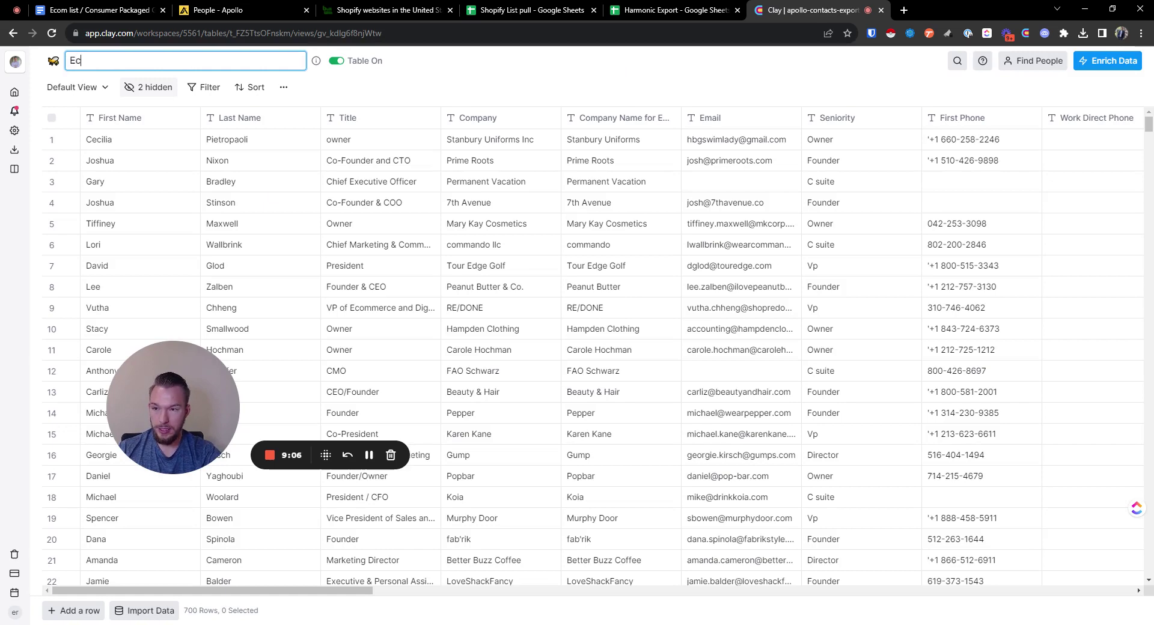
text(om Sample List)
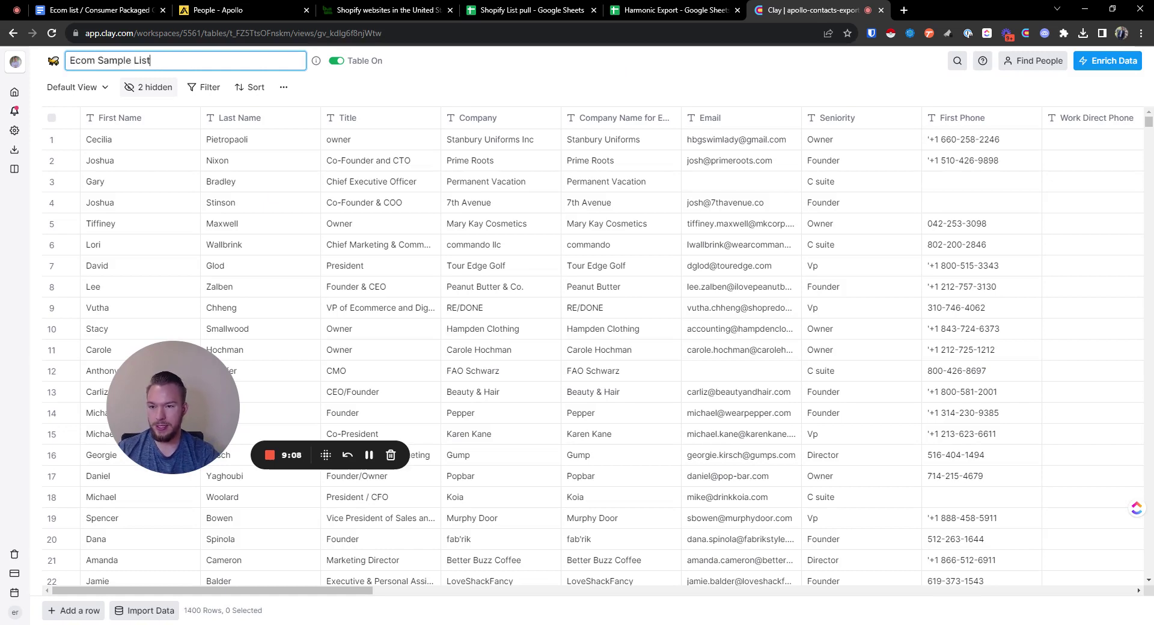
click(487, 90)
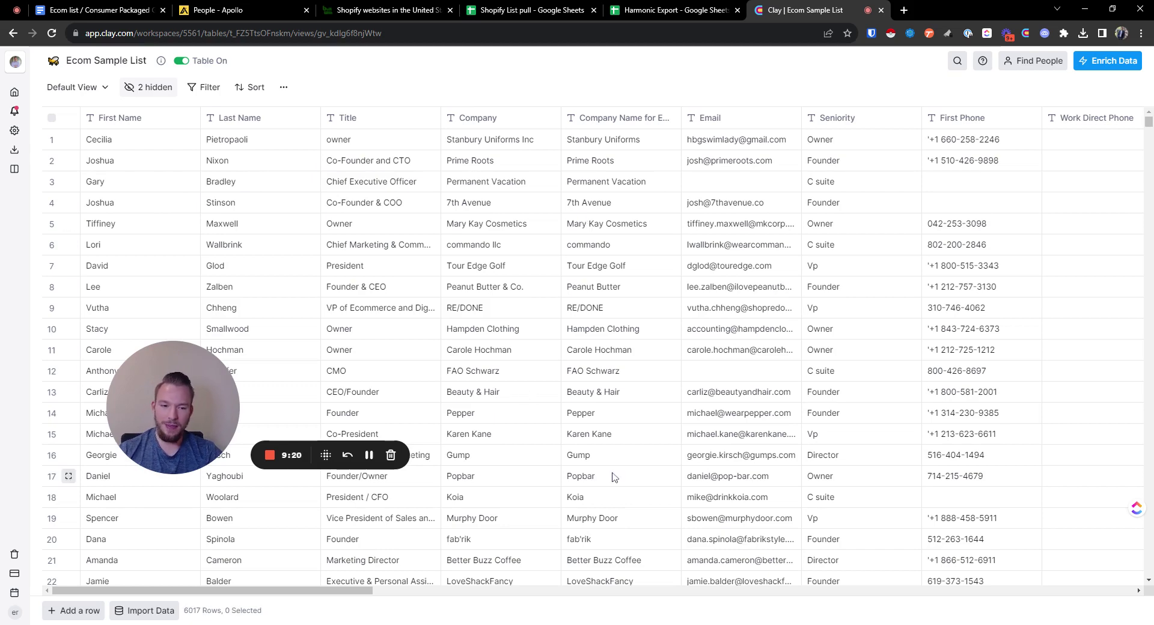
- Add an enrichment column after "Months in current role" using the Use AI (ChatGPT) action
drag(350, 592, 1119, 575)
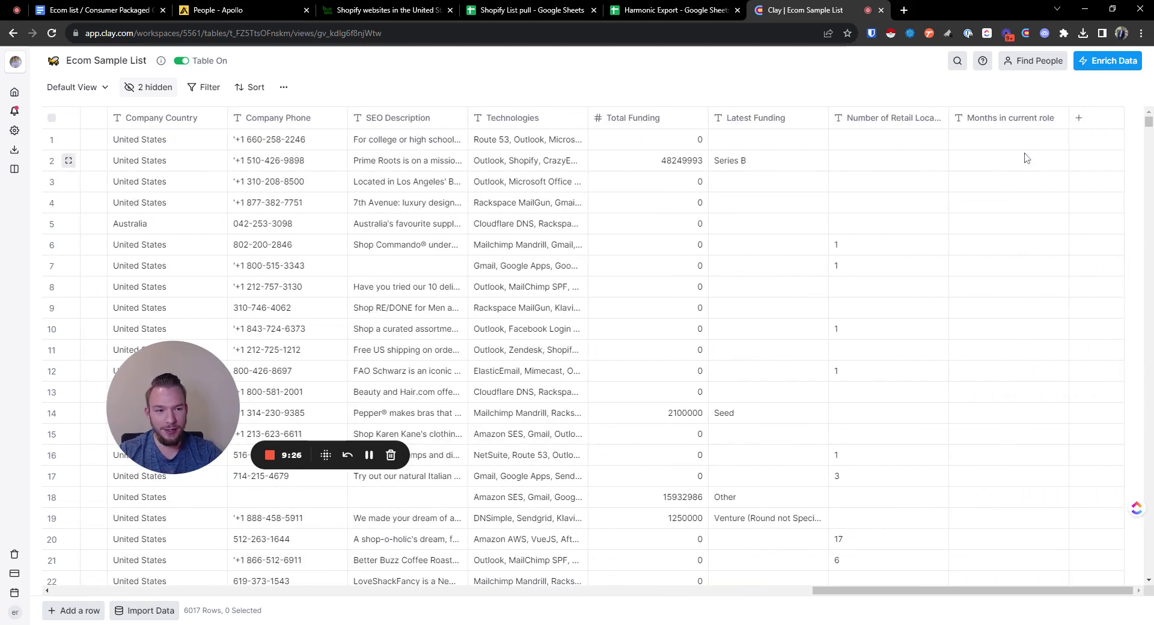
click(1080, 120)
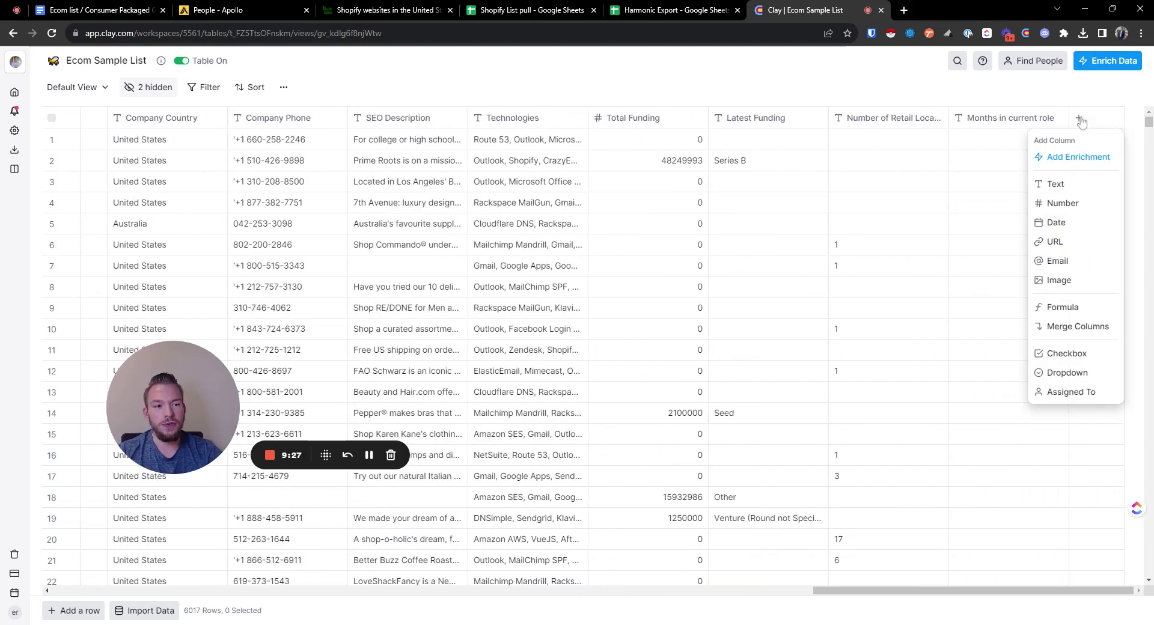
click(1066, 158)
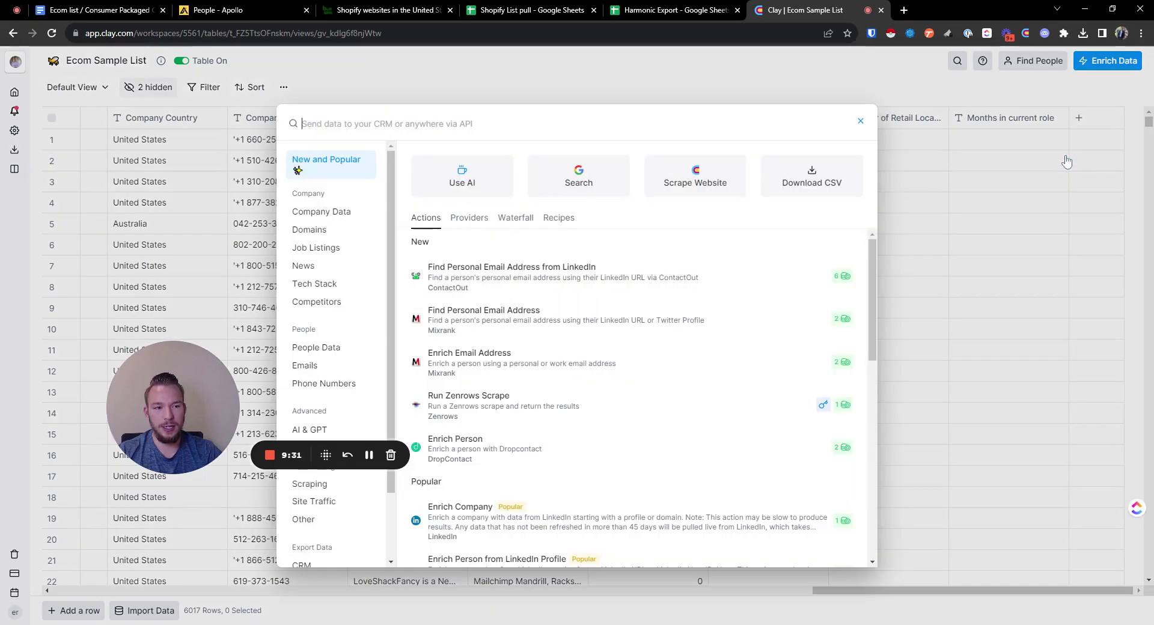
click(428, 183)
- Apply the "Is this a Retail Company" preset to the AI enrichment, using the SEO Description column as its description
click(970, 150)
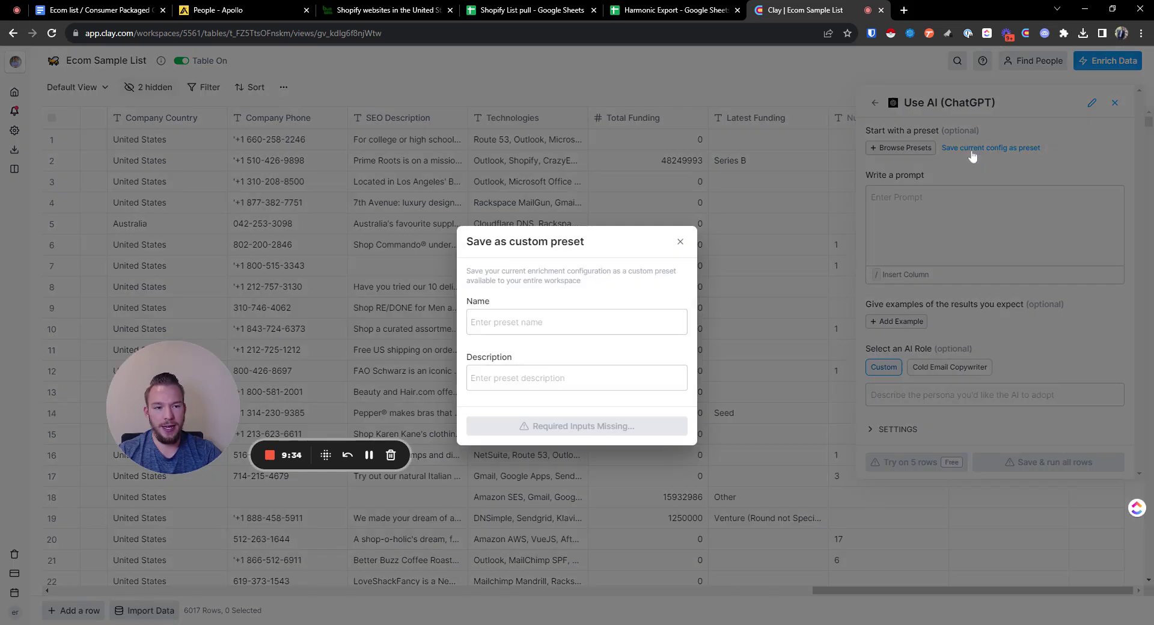
click(909, 170)
click(900, 148)
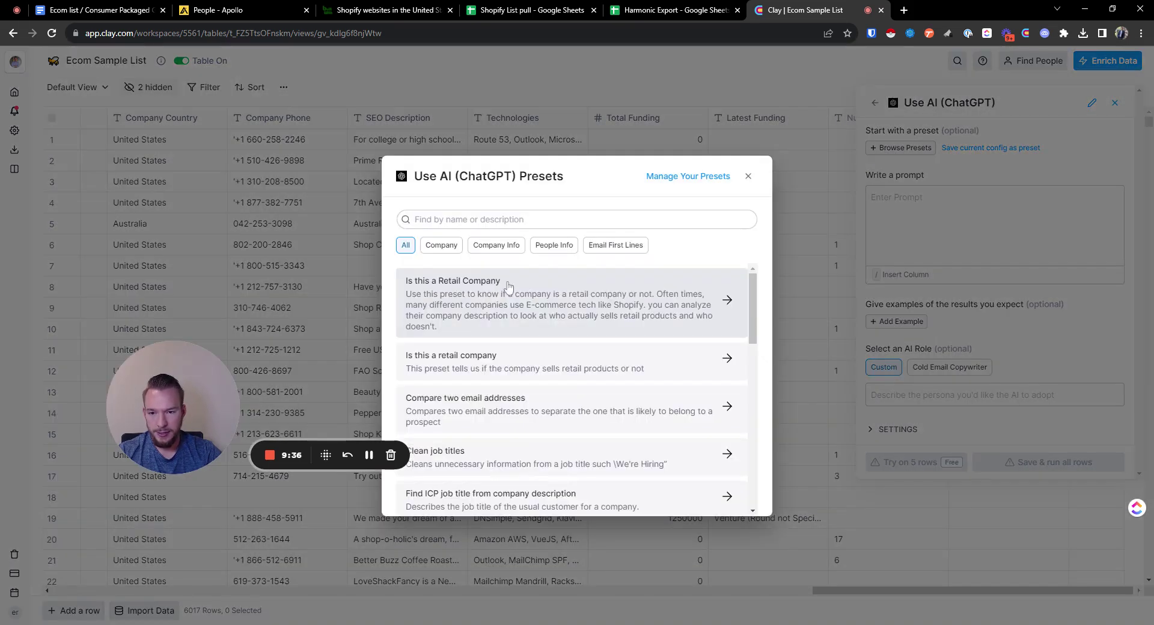
click(476, 316)
click(460, 301)
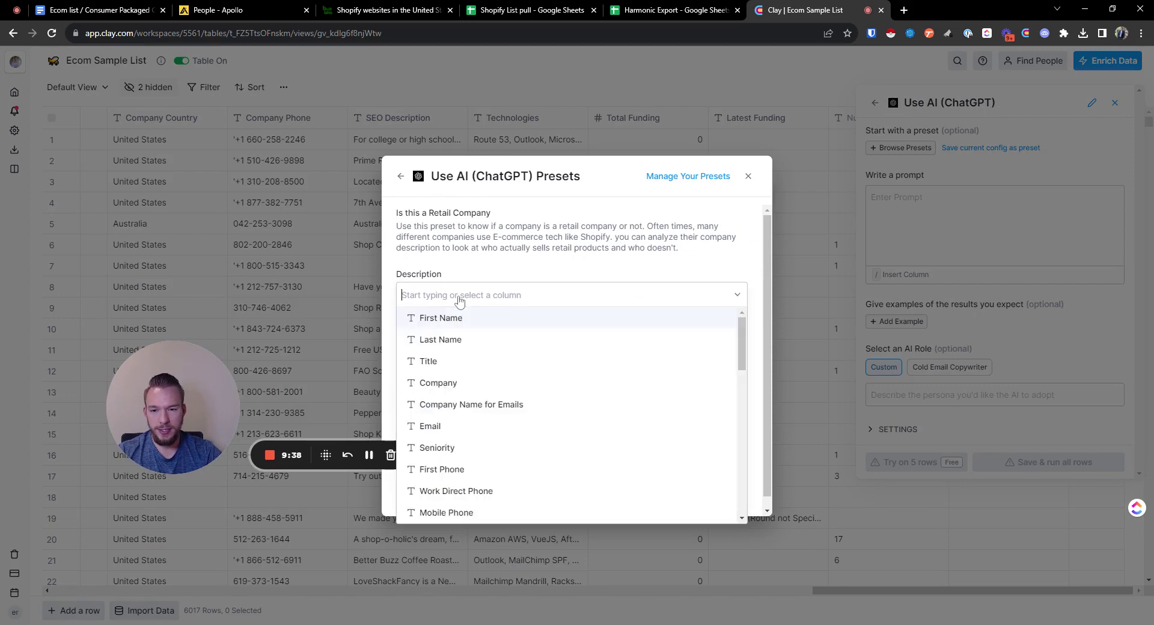
scroll(464, 451, down, 5)
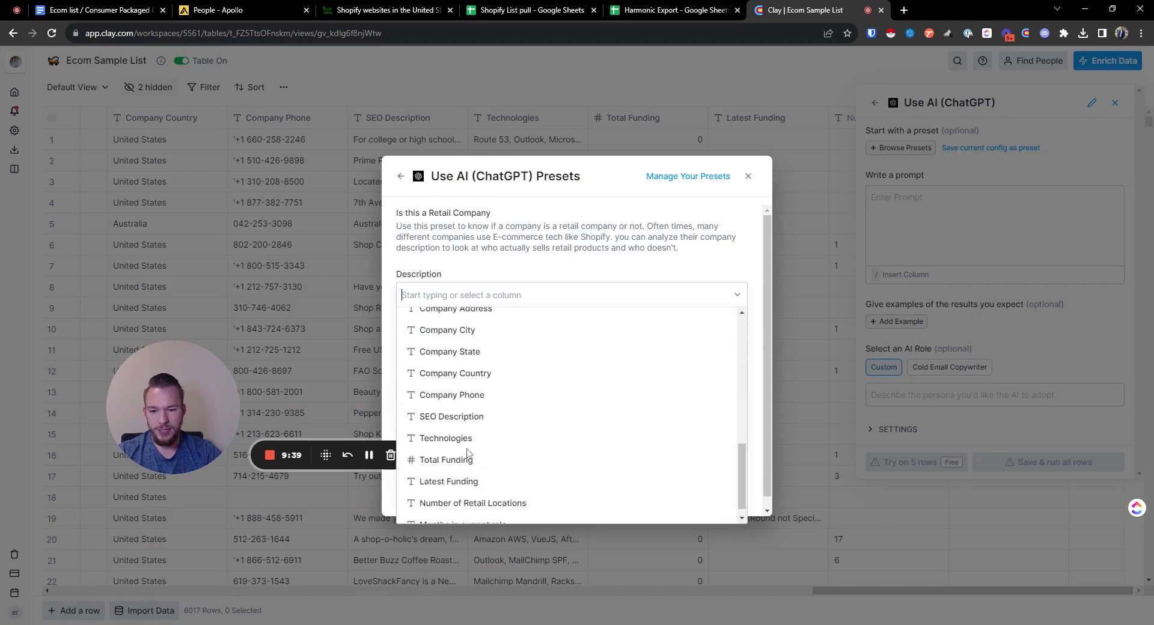
click(456, 416)
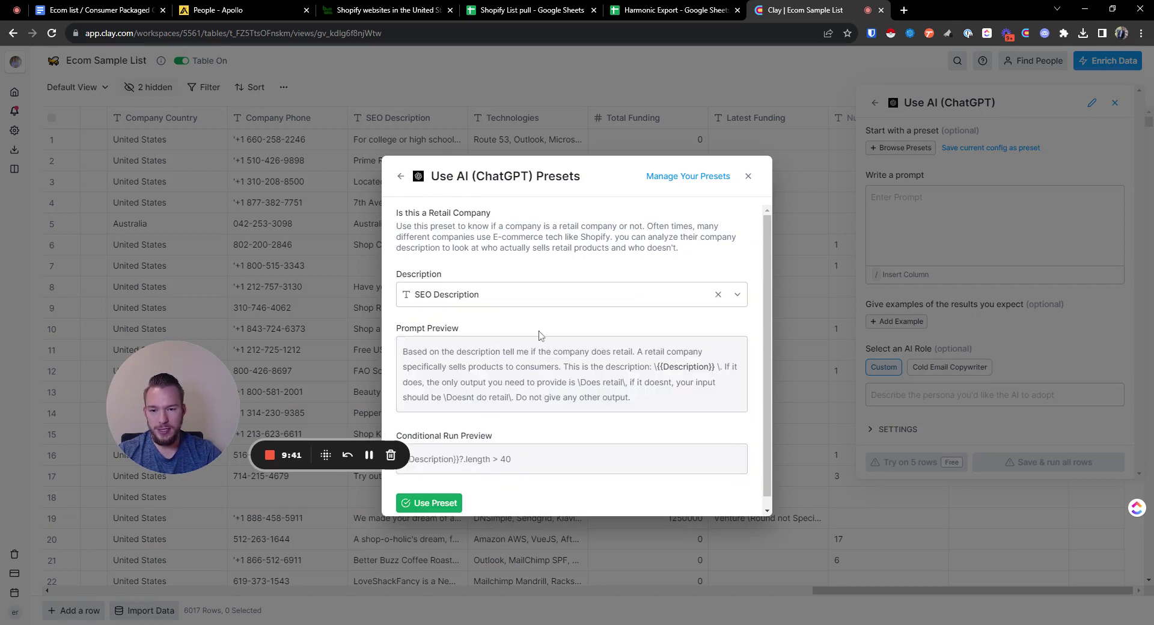
click(435, 503)
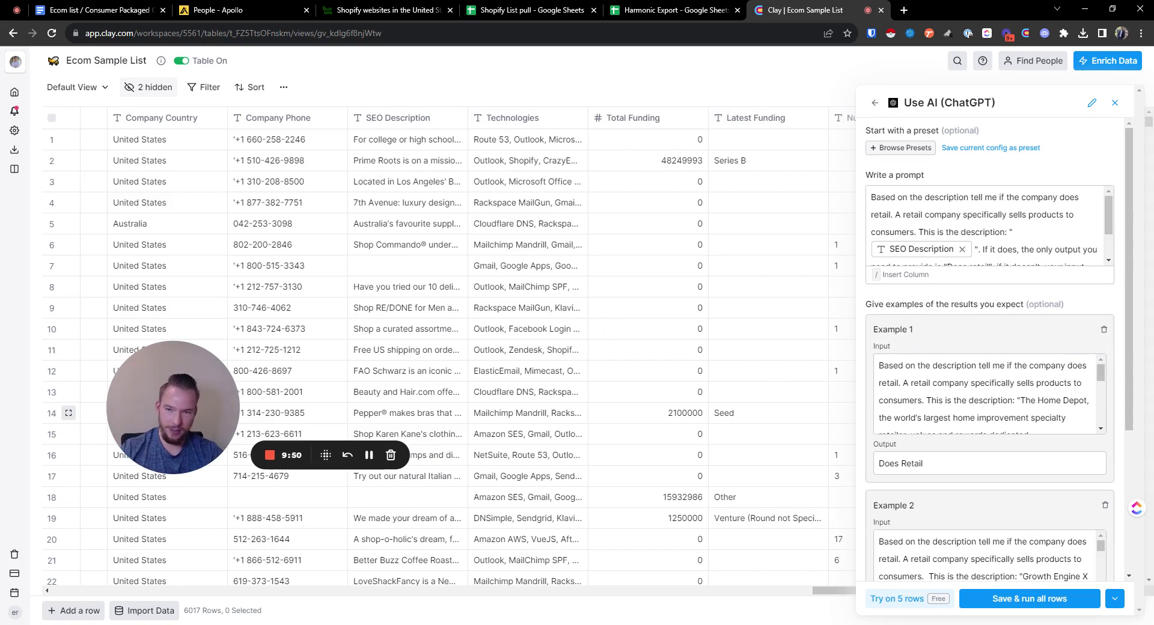
- Save and run the AI enrichment on the first 10 rows, and rename its column "Retail?"
click(1114, 598)
click(1045, 537)
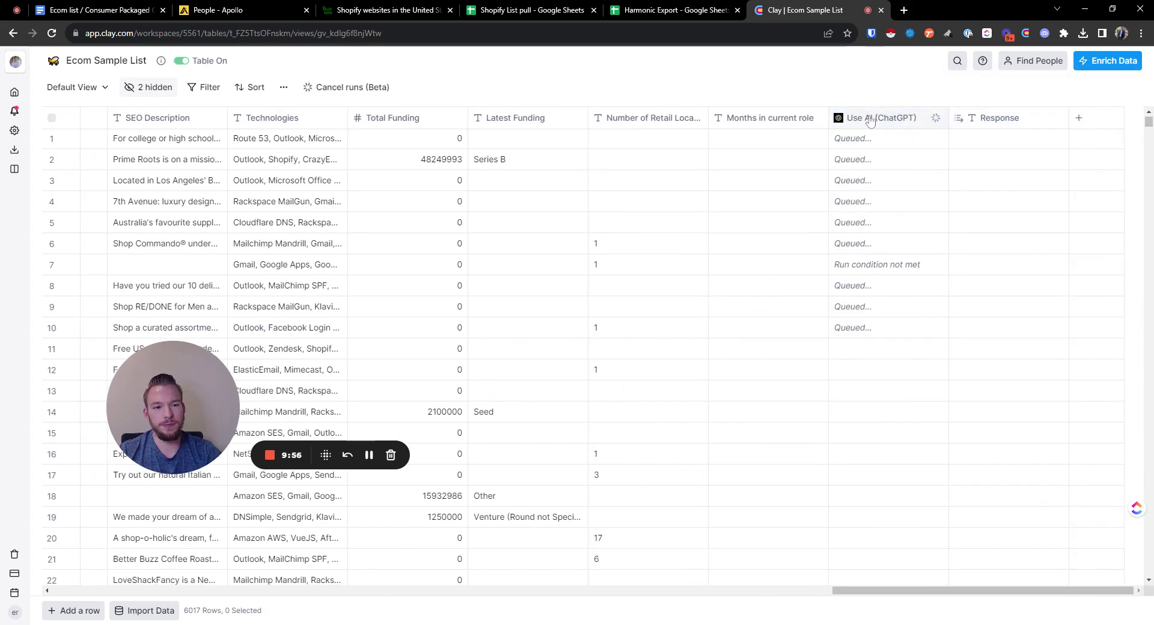
click(869, 121)
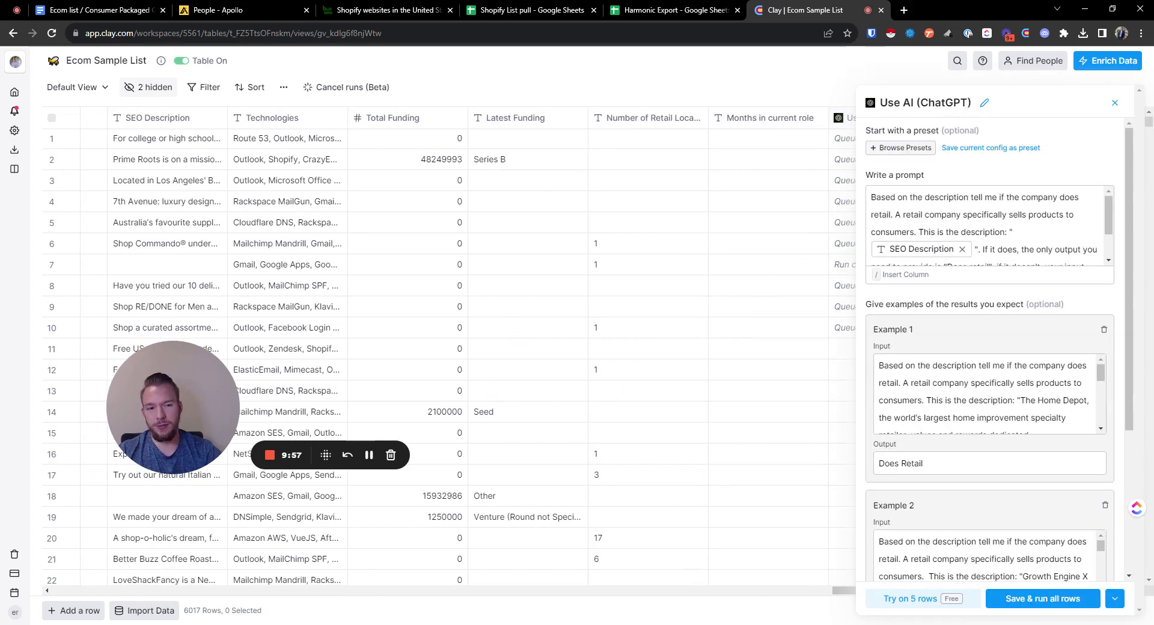
click(986, 106)
text(Retail?)
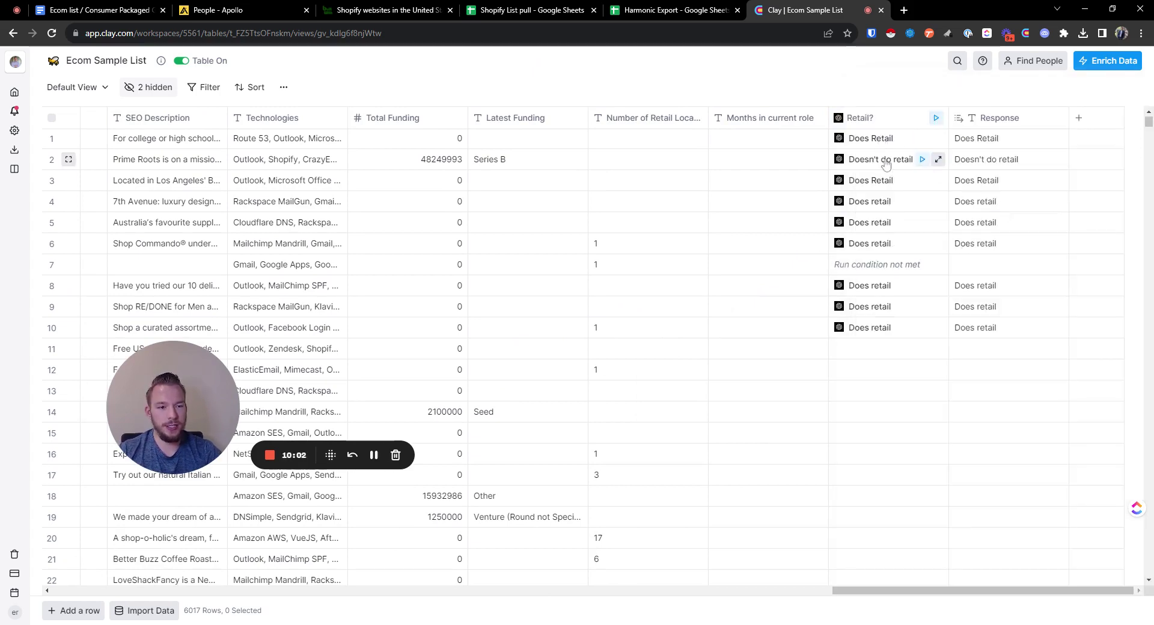
- Open the SEO Description of Prime Roots in row 2 and read its full text
scroll(361, 180, left, 5)
click(447, 165)
double_click(447, 165)
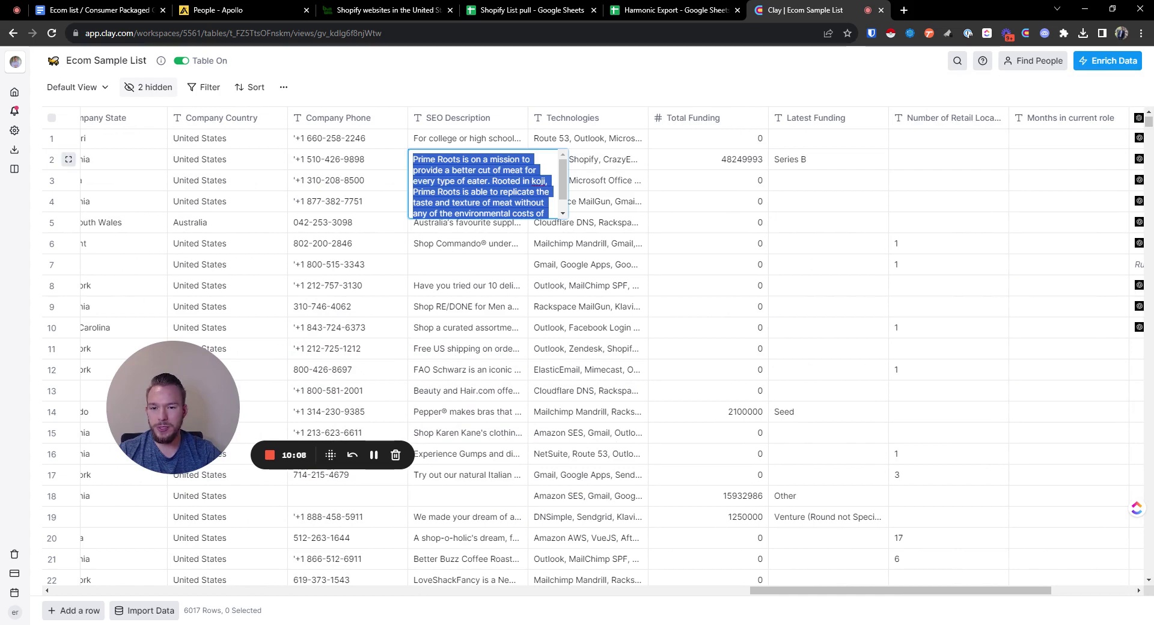
scroll(487, 183, down, 3)
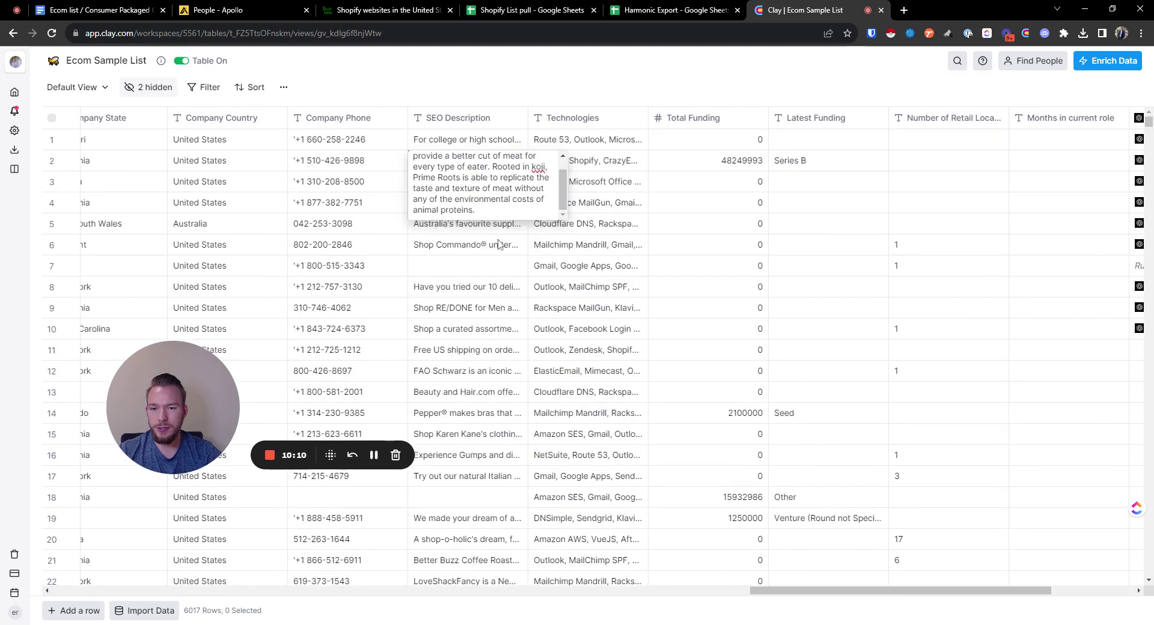
drag(474, 209, 466, 90)
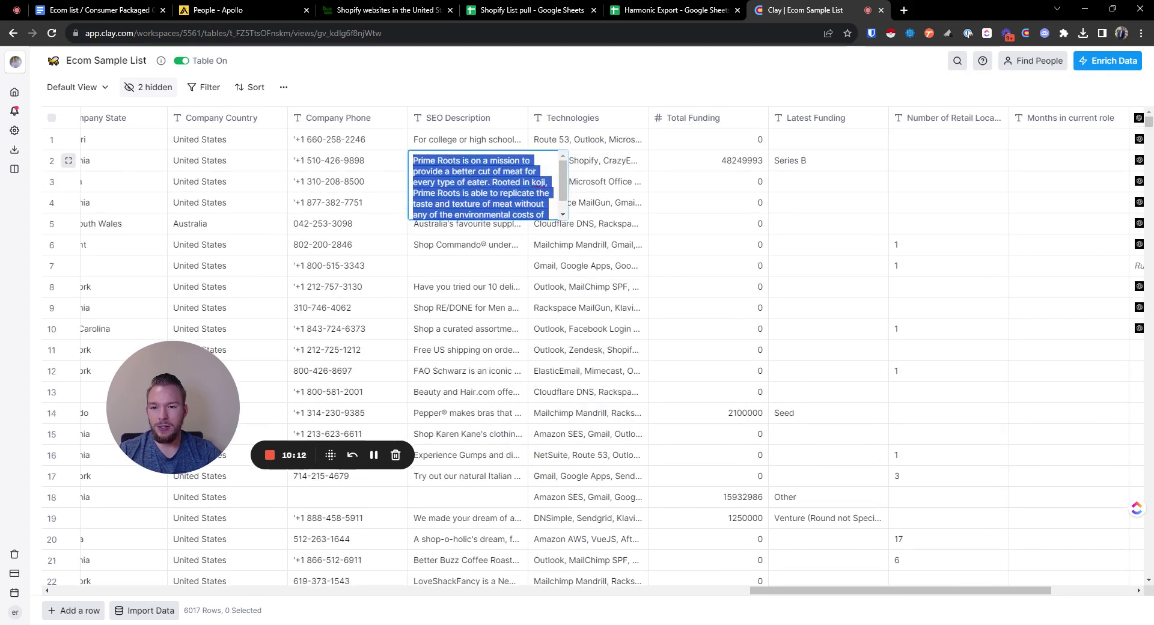
click(469, 87)
scroll(657, 188, right, 5)
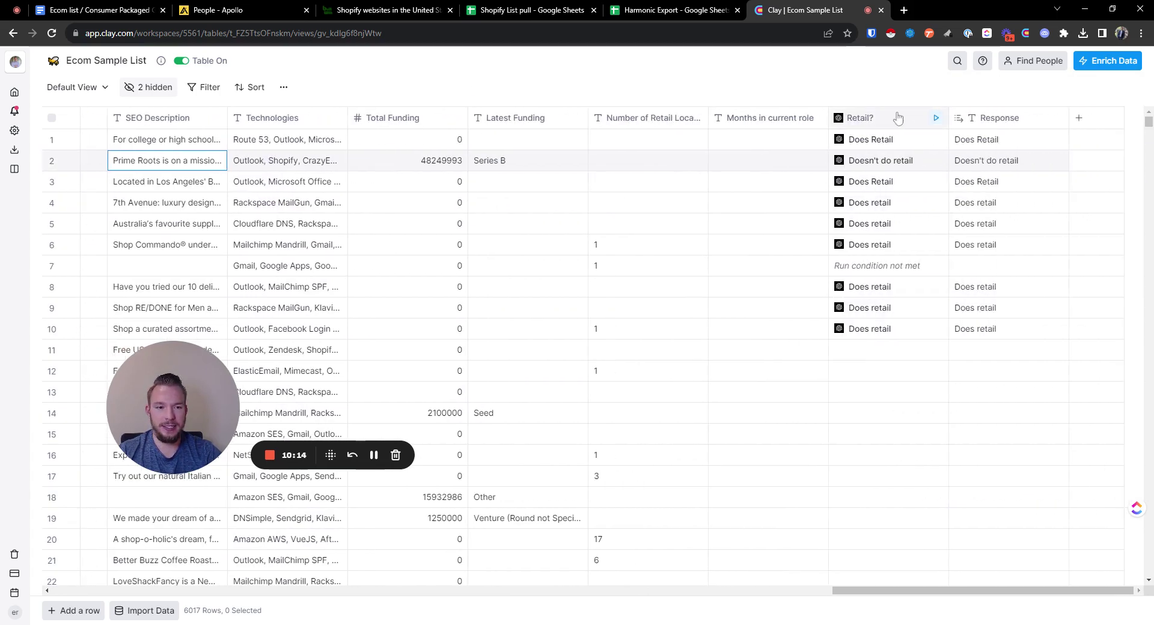
- Add a third example to the Retail? prompt and copy Example 2's input text into it
click(895, 122)
scroll(951, 405, down, 5)
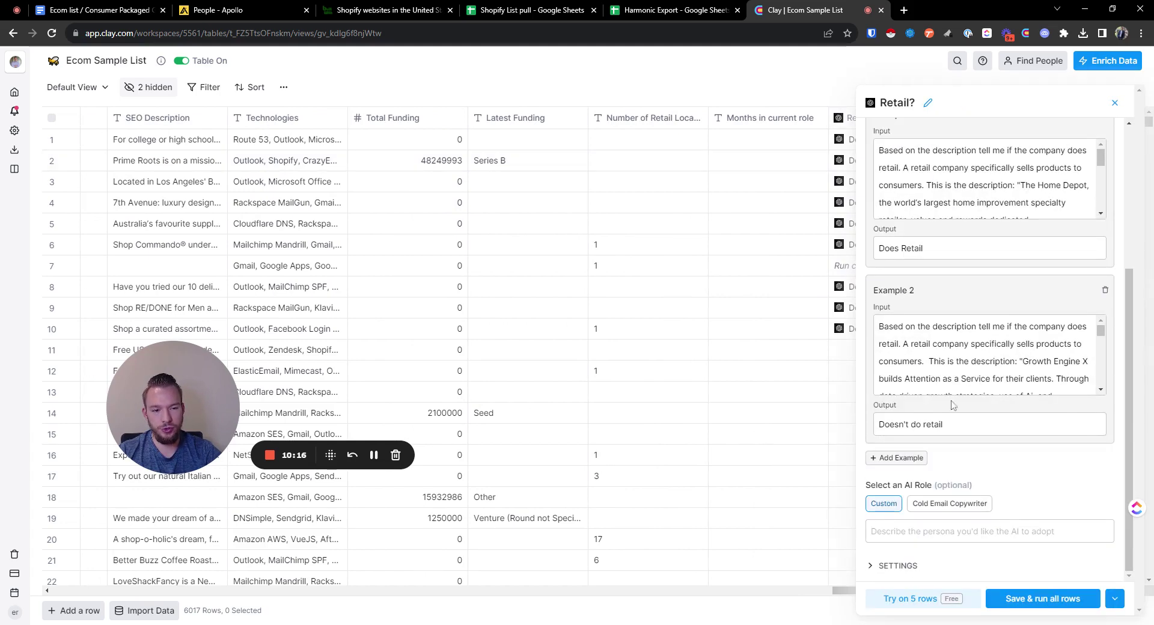
click(896, 458)
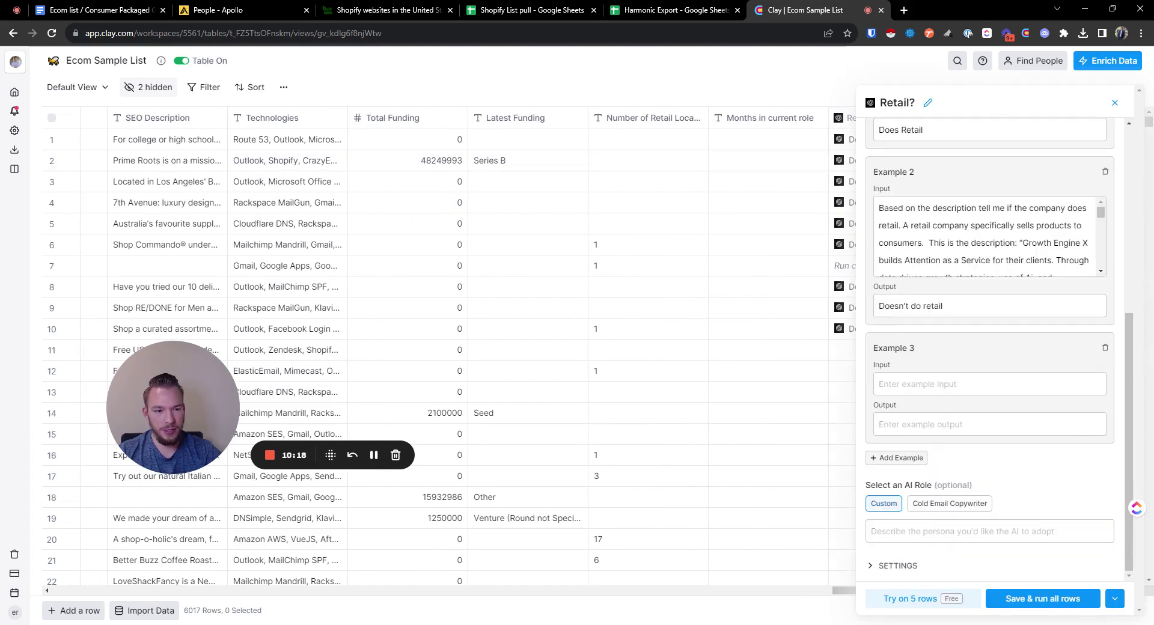
click(881, 209)
key(ctrl+a)
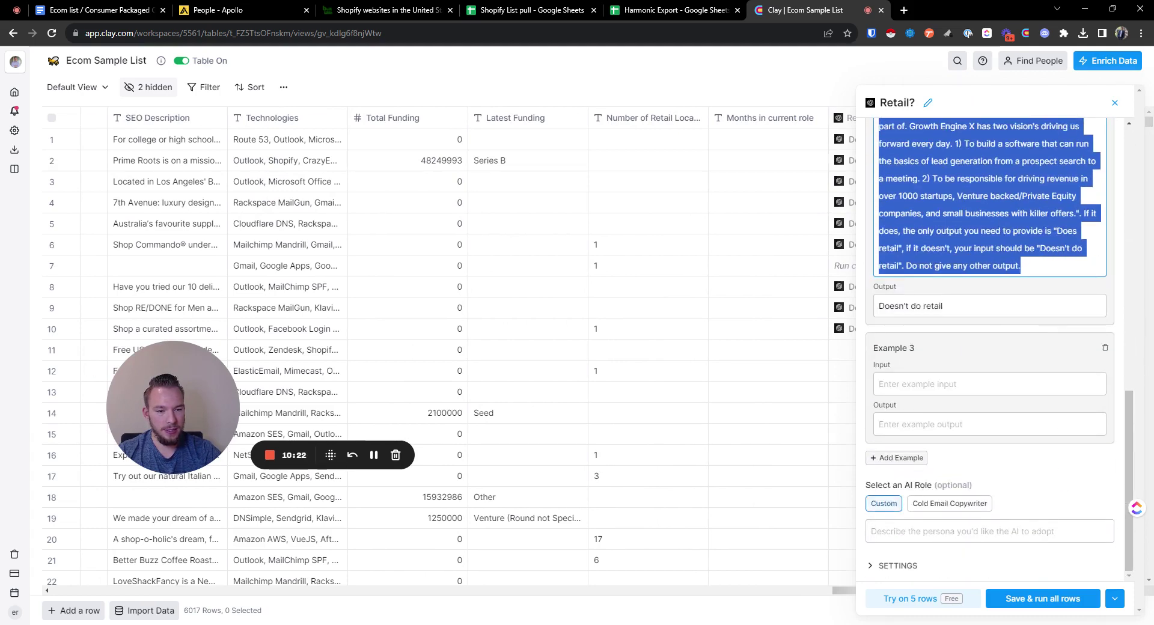
key(ctrl+c)
click(989, 384)
key(ctrl+v)
- Replace the Growth Engine X description in Example 3 with the Prime Roots description and set the output to "Does Retail"
drag(1022, 419, 1075, 492)
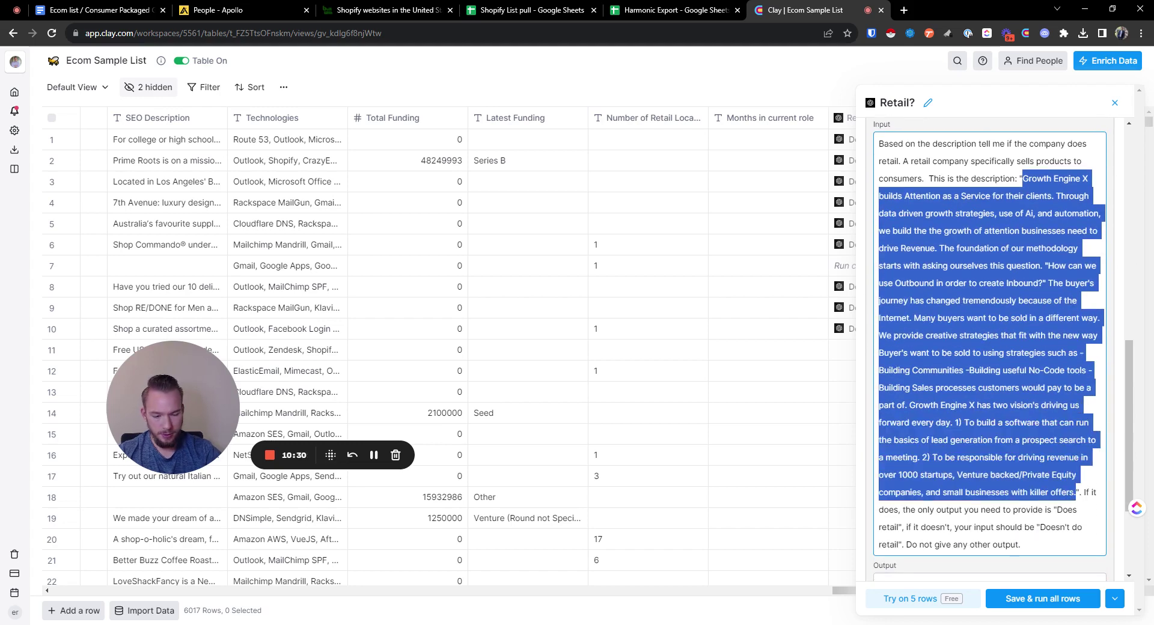
key(BackSpace)
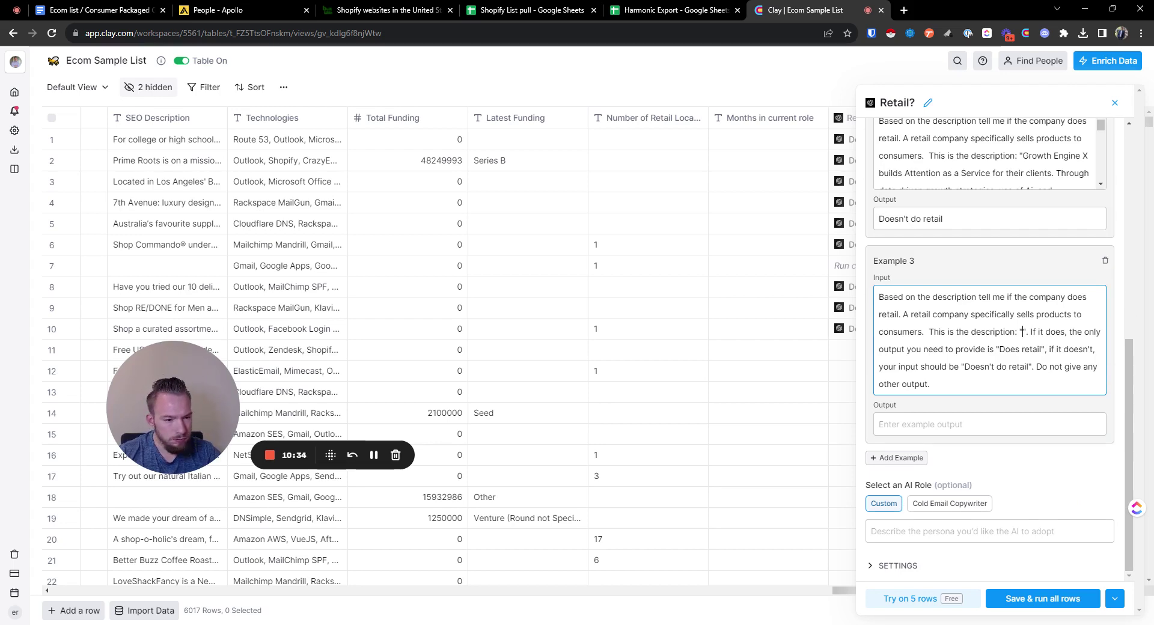
key(ctrl+v)
click(989, 424)
text(D)
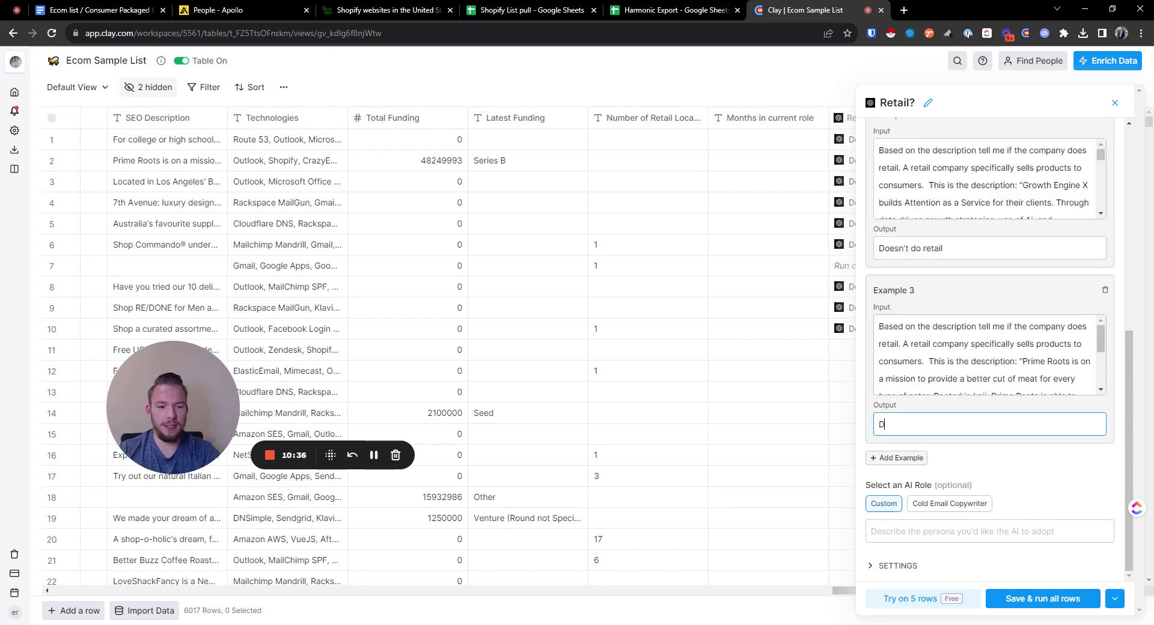
text(oes Retail)
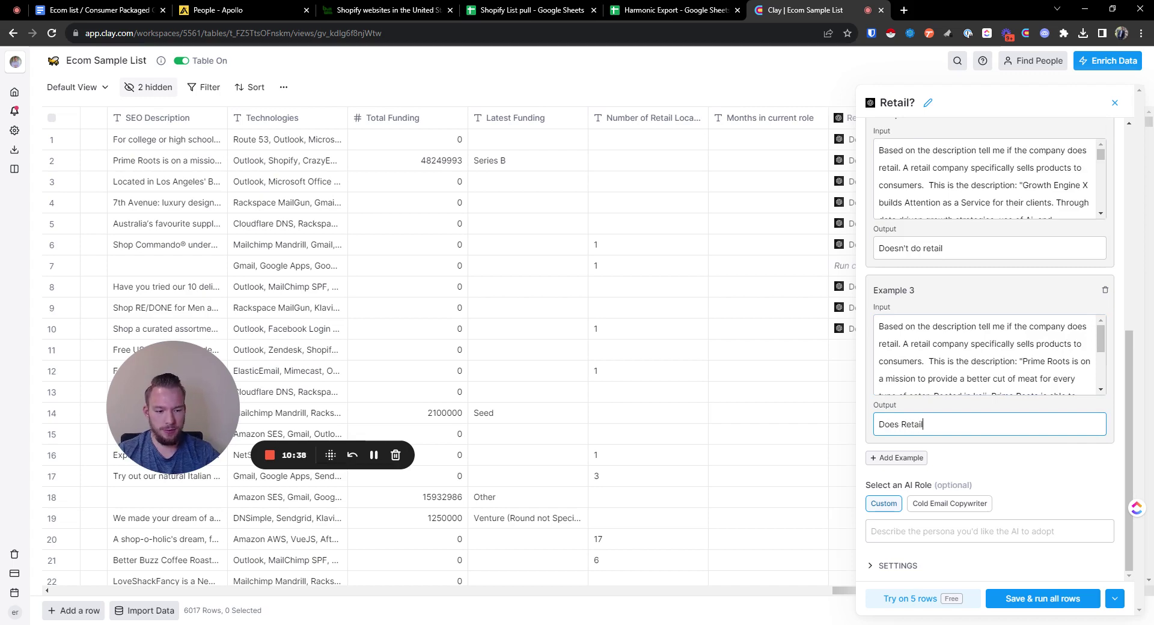
- Save the revised prompt and run Retail? on the first 10 rows, followed by all rows that haven't run or have errors
click(1113, 598)
click(1051, 558)
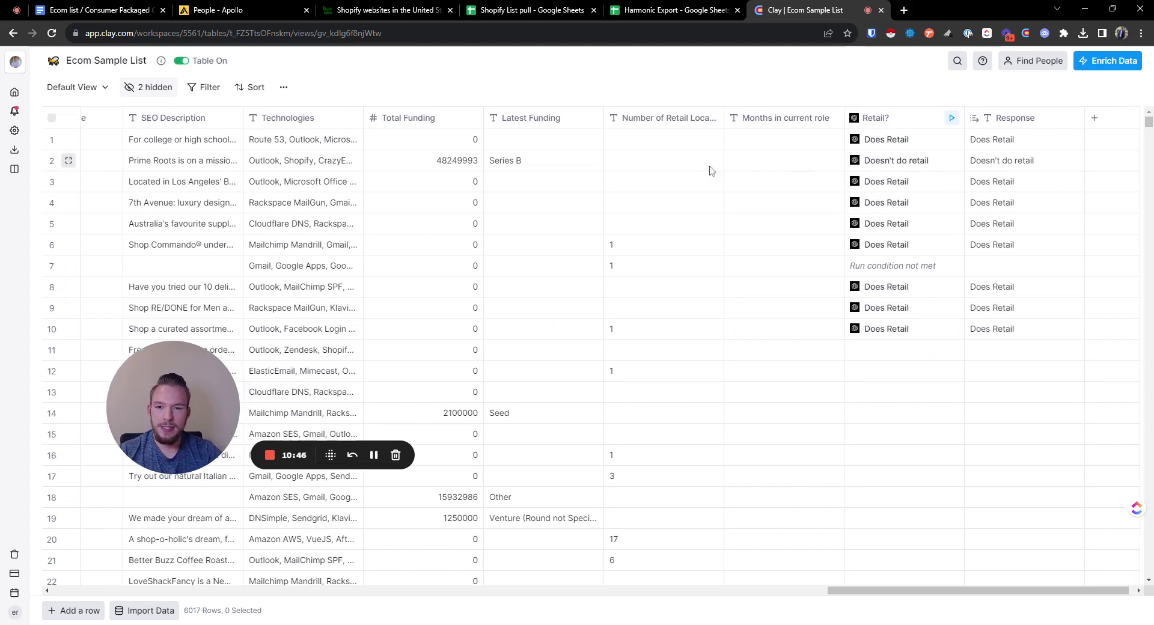
scroll(707, 170, left, 10)
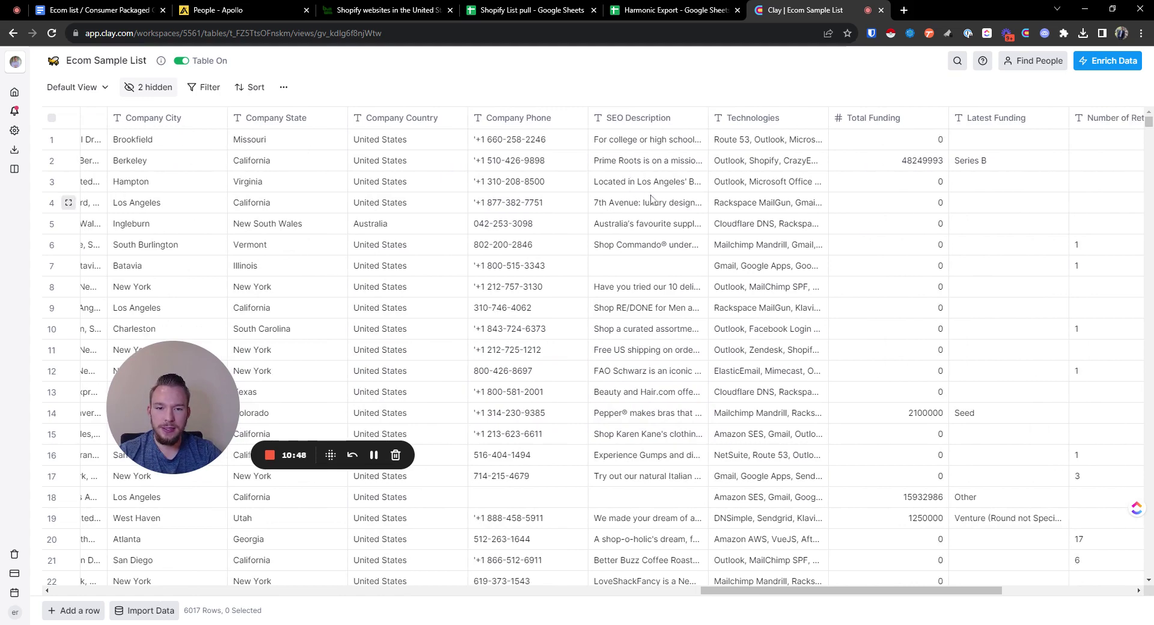
click(641, 182)
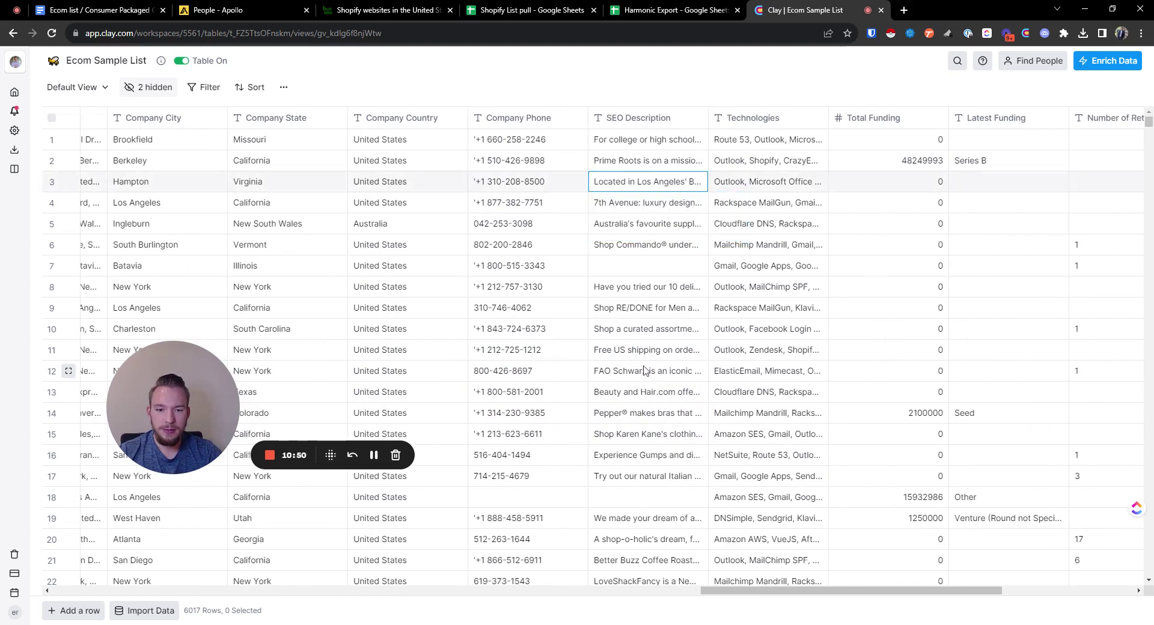
click(641, 334)
scroll(642, 336, right, 8)
scroll(641, 336, right, 2)
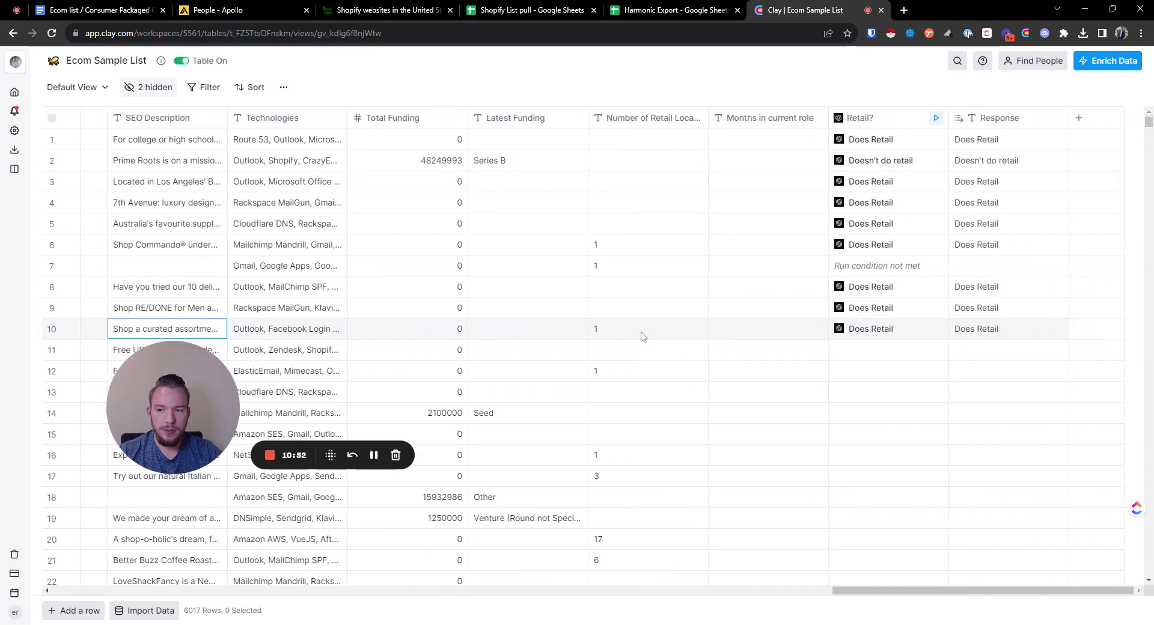
click(934, 118)
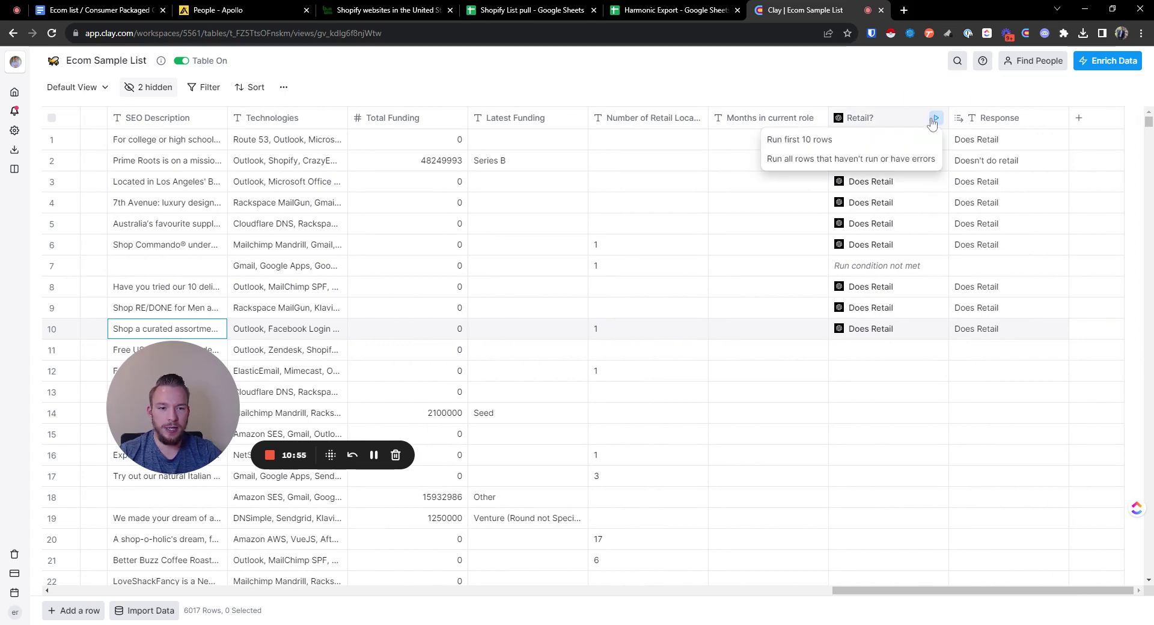
click(885, 160)
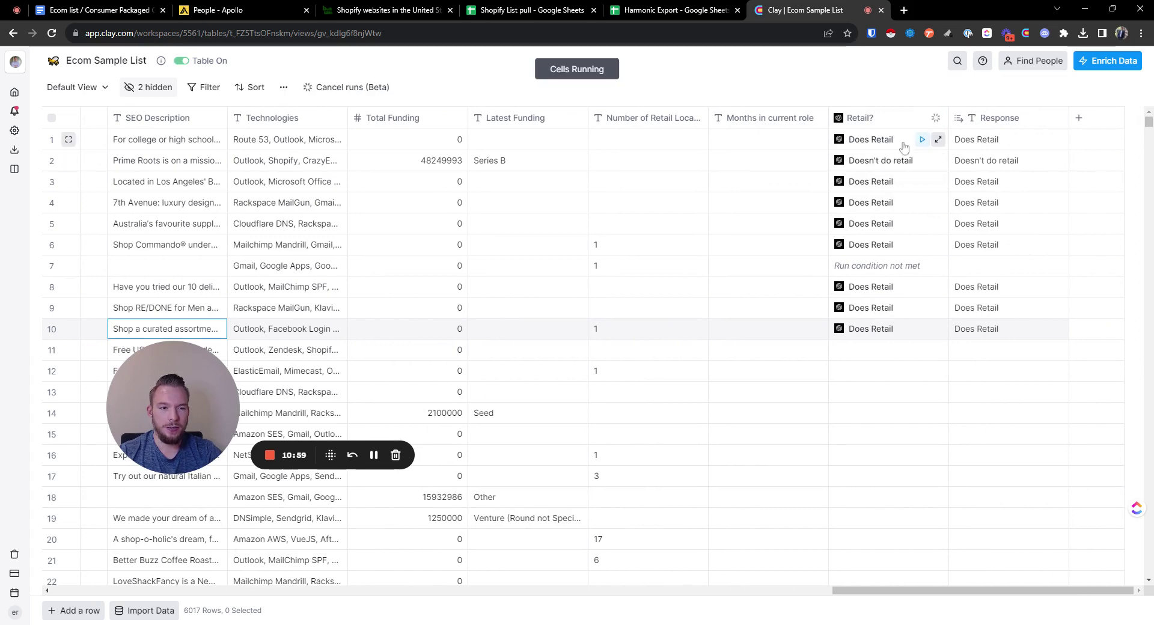
- Add a Find Google Shopping Results enrichment with the Company Name for Emails column in its query
click(1078, 118)
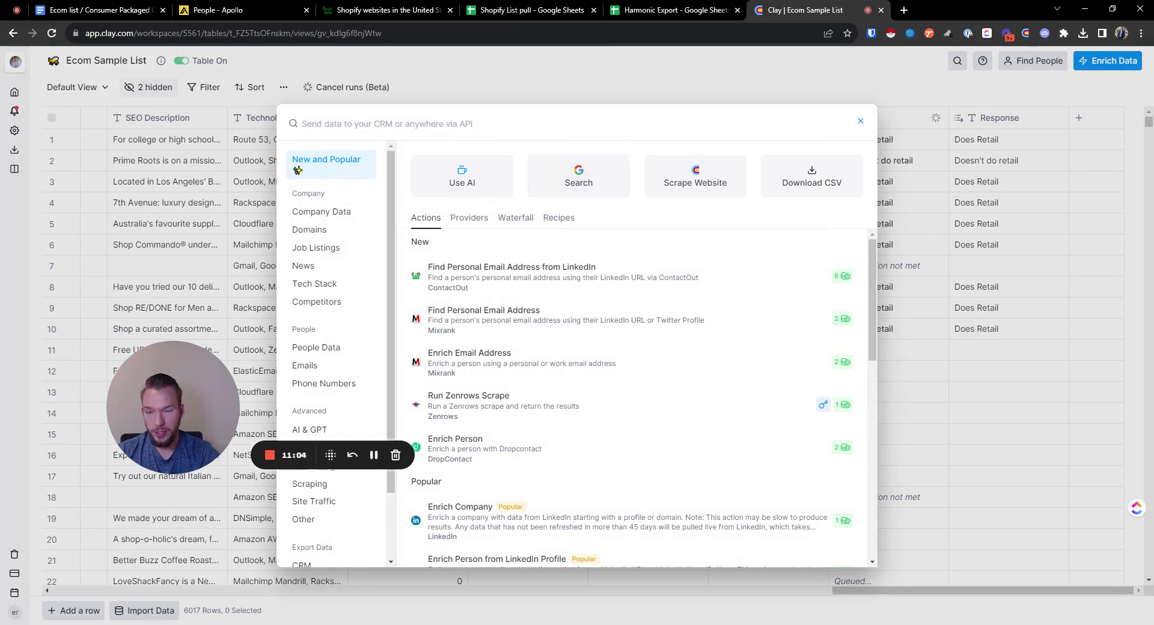
text(google)
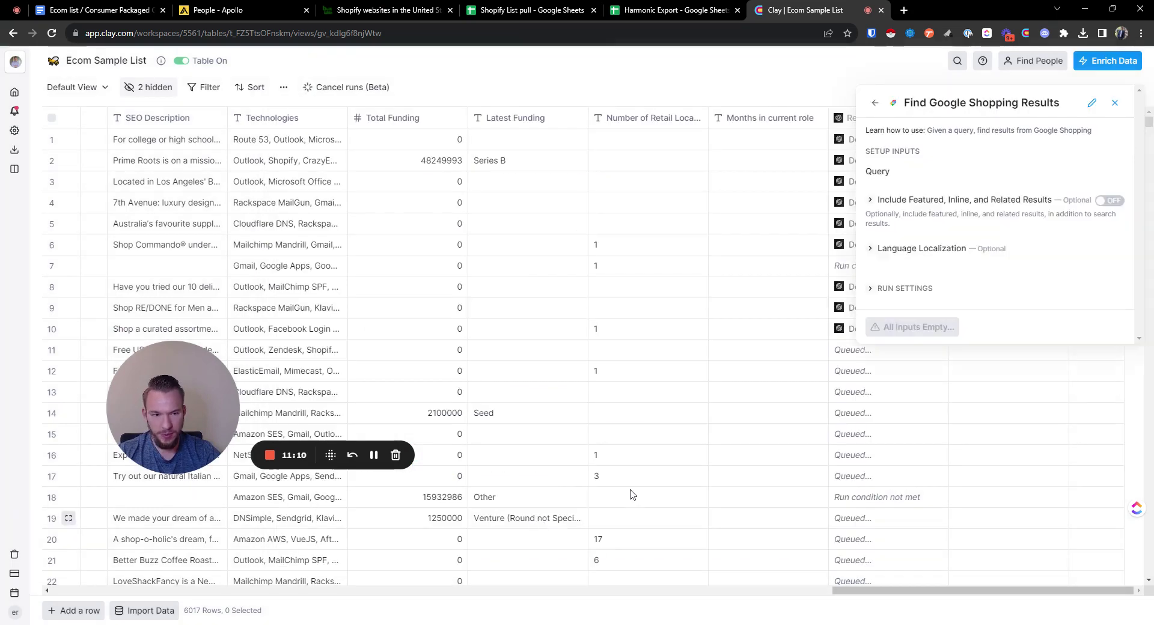
click(539, 524)
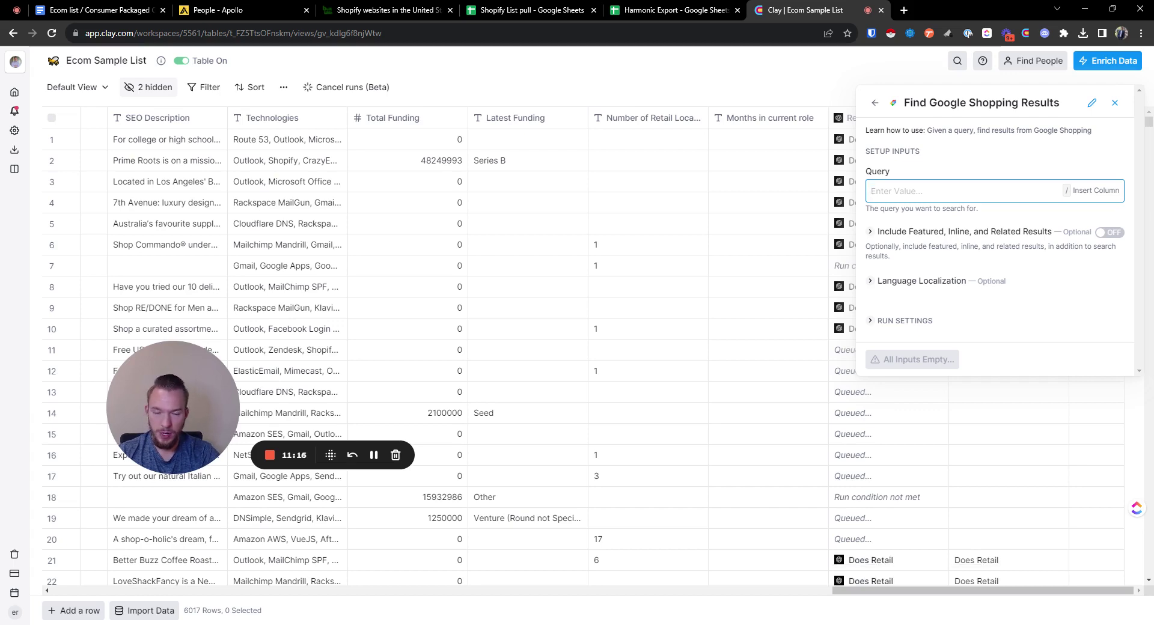
key(slash)
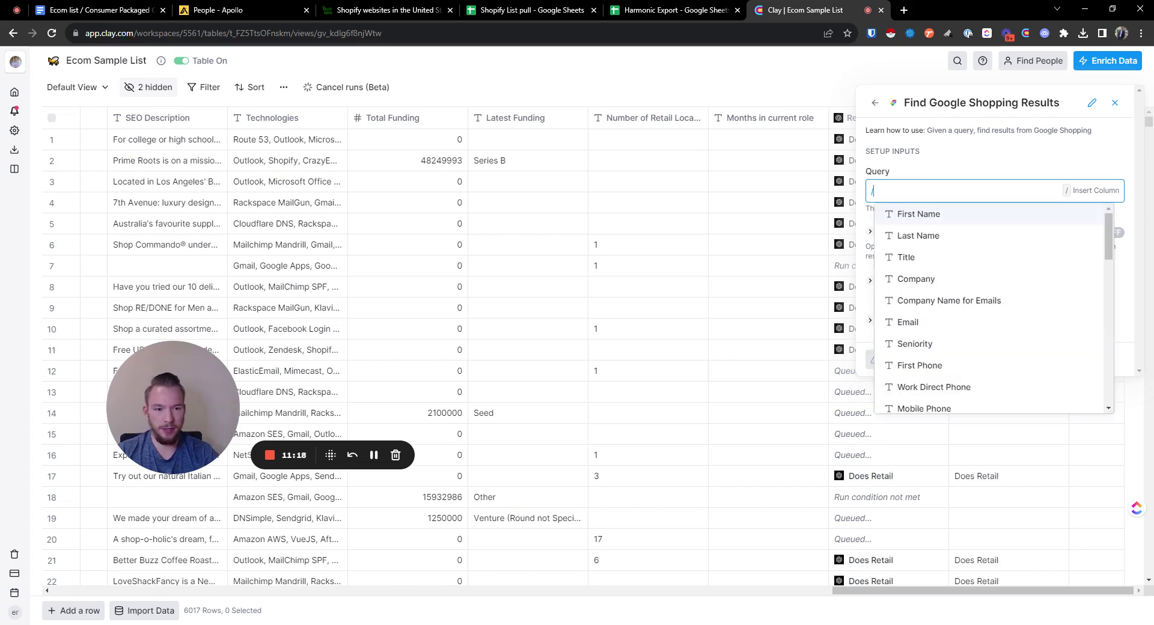
key(Down)
key(Down)
key(Down)
key(Down)
key(Return)
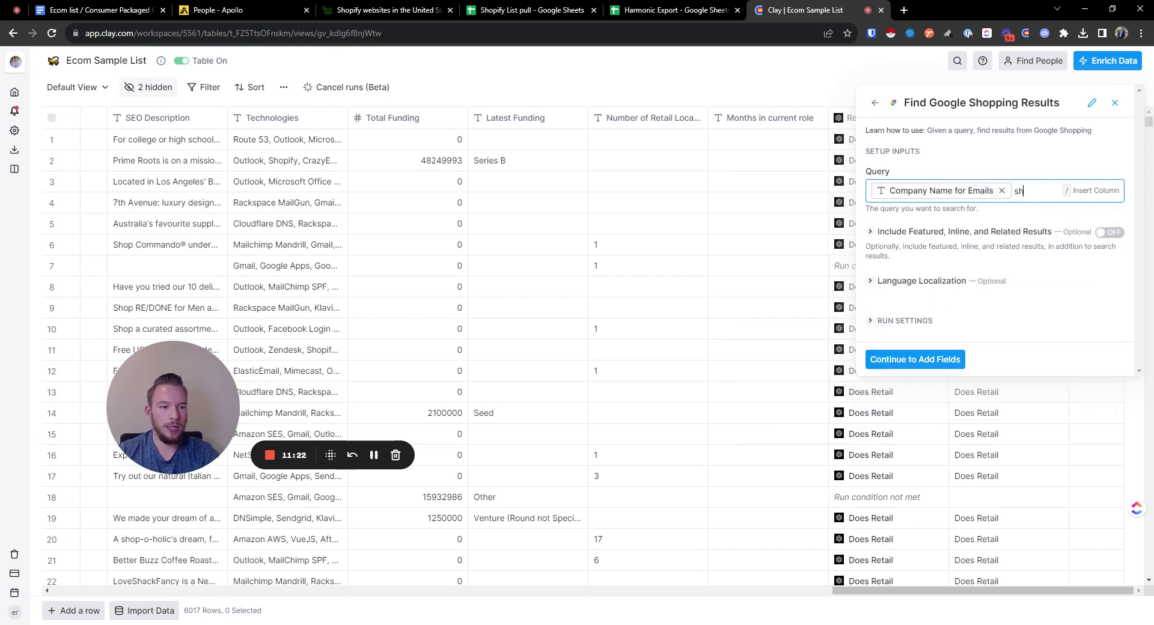
- Save the Google Shopping enrichment without adding any data fields as columns and run it on the first 10 rows
click(916, 359)
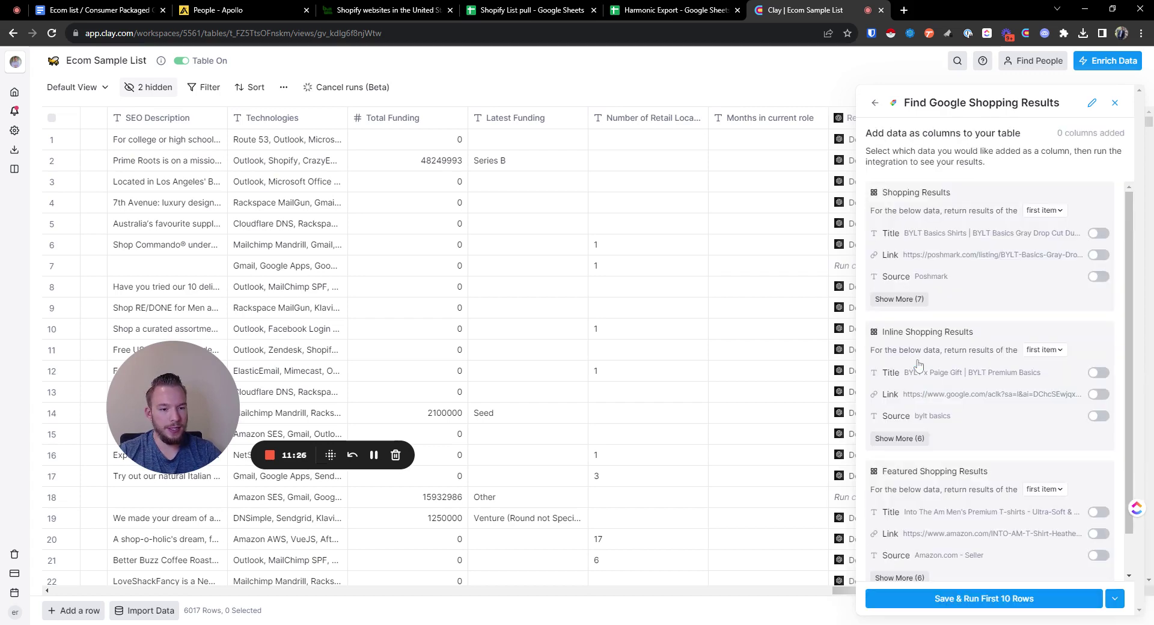
scroll(925, 390, down, 2)
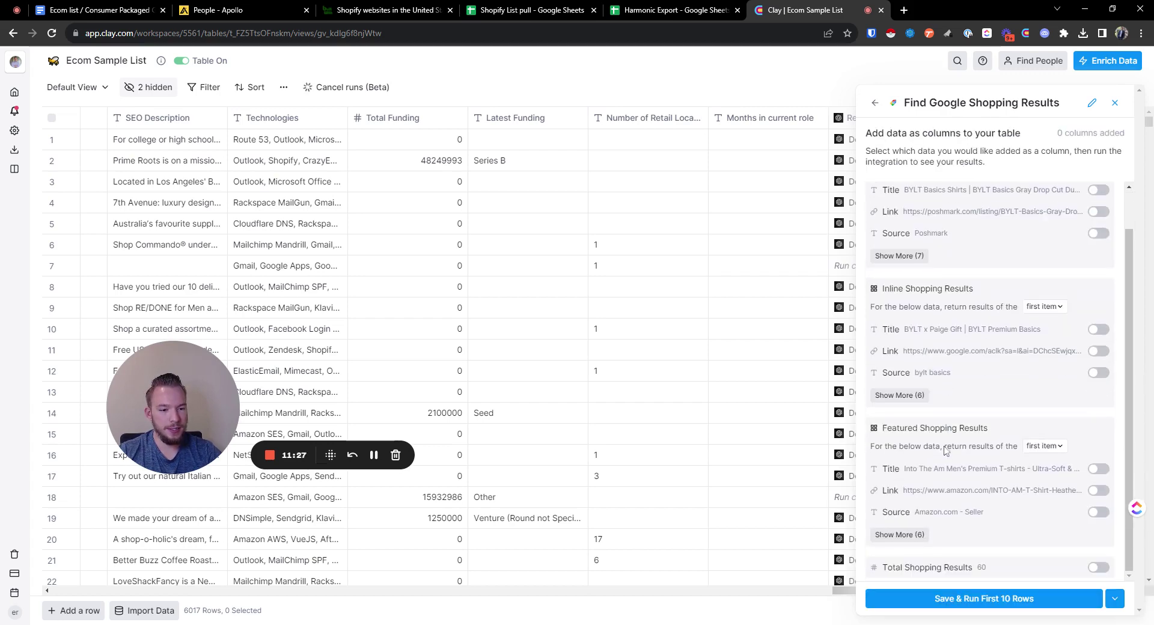
click(1009, 607)
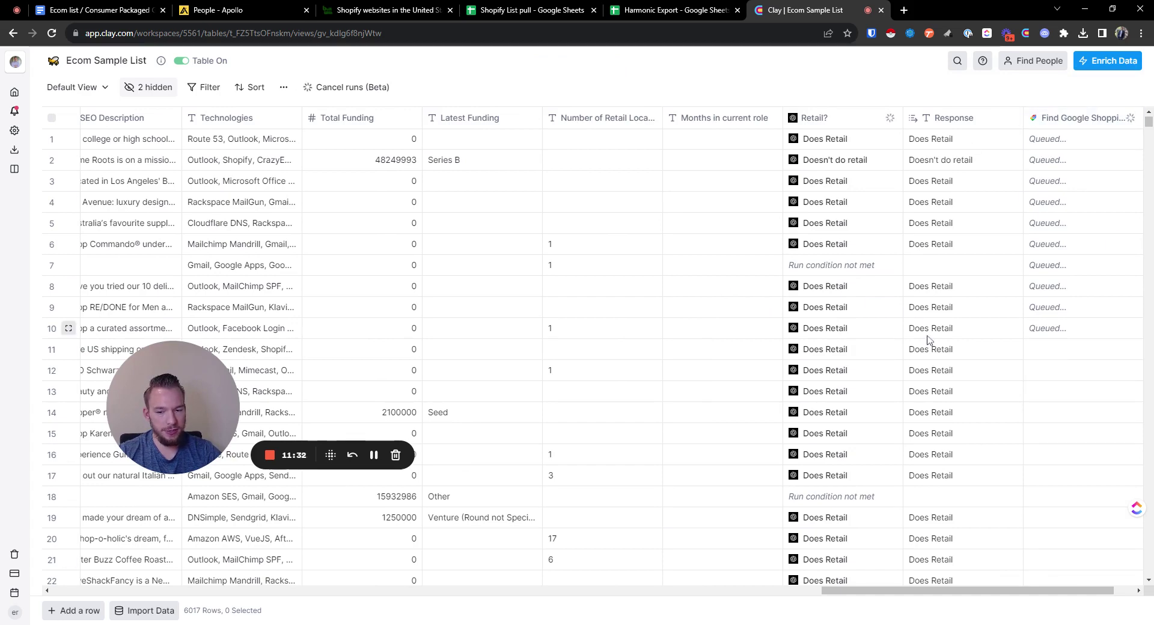
scroll(899, 365, right, 2)
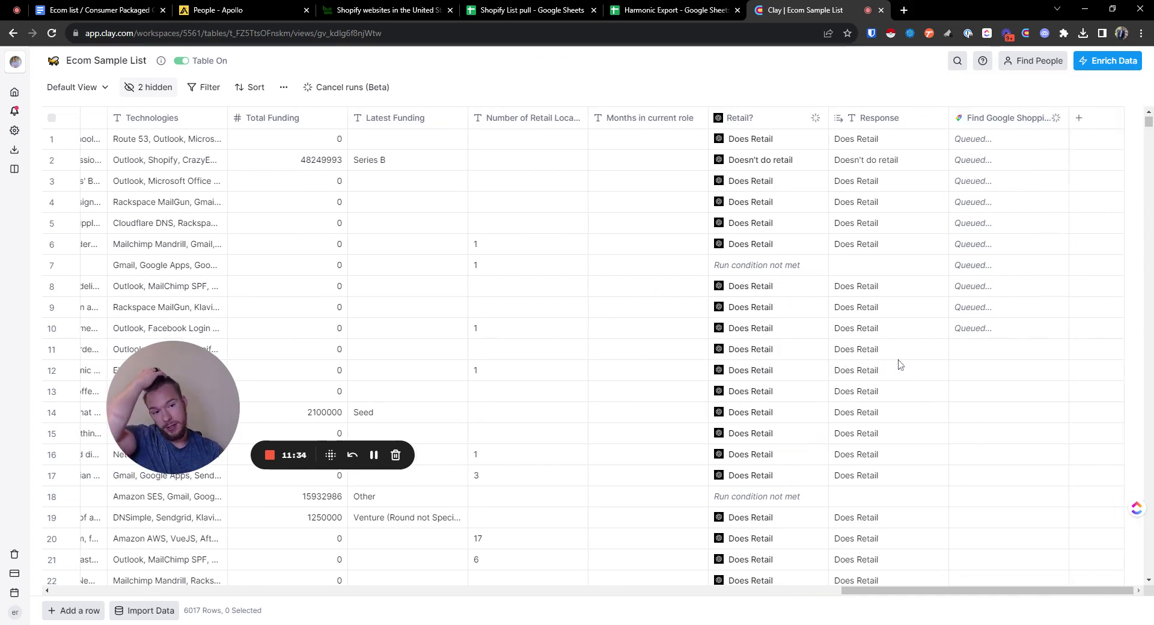
- Examine the links, titles, prices and sources of several individual products in one of the finished Google Shopping result cells
click(963, 160)
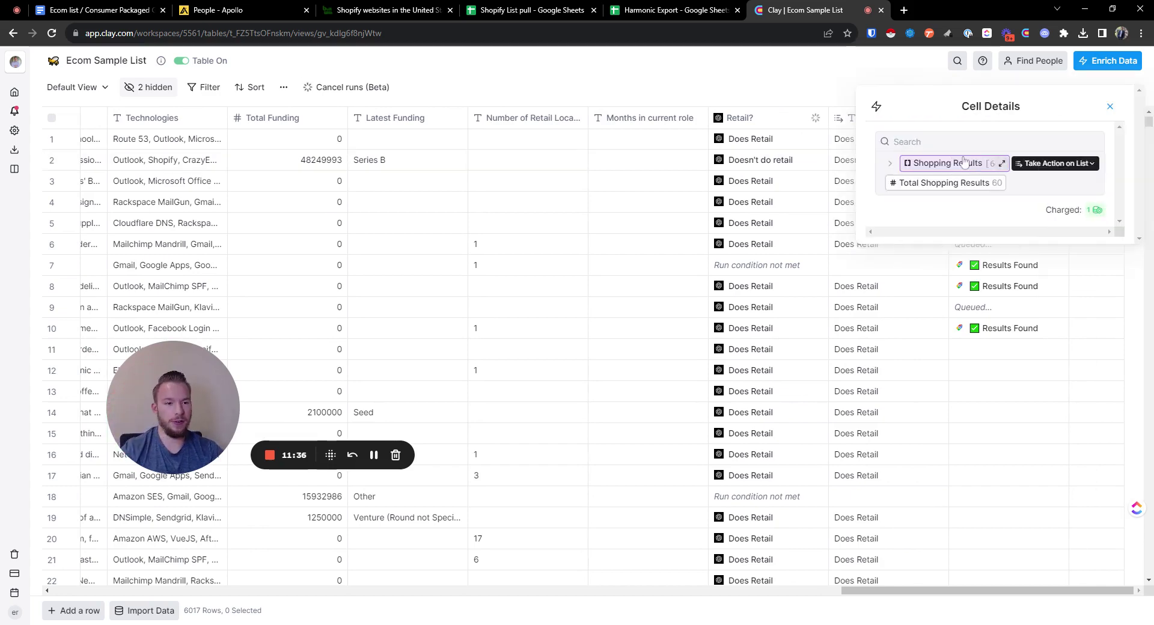
click(943, 166)
click(937, 183)
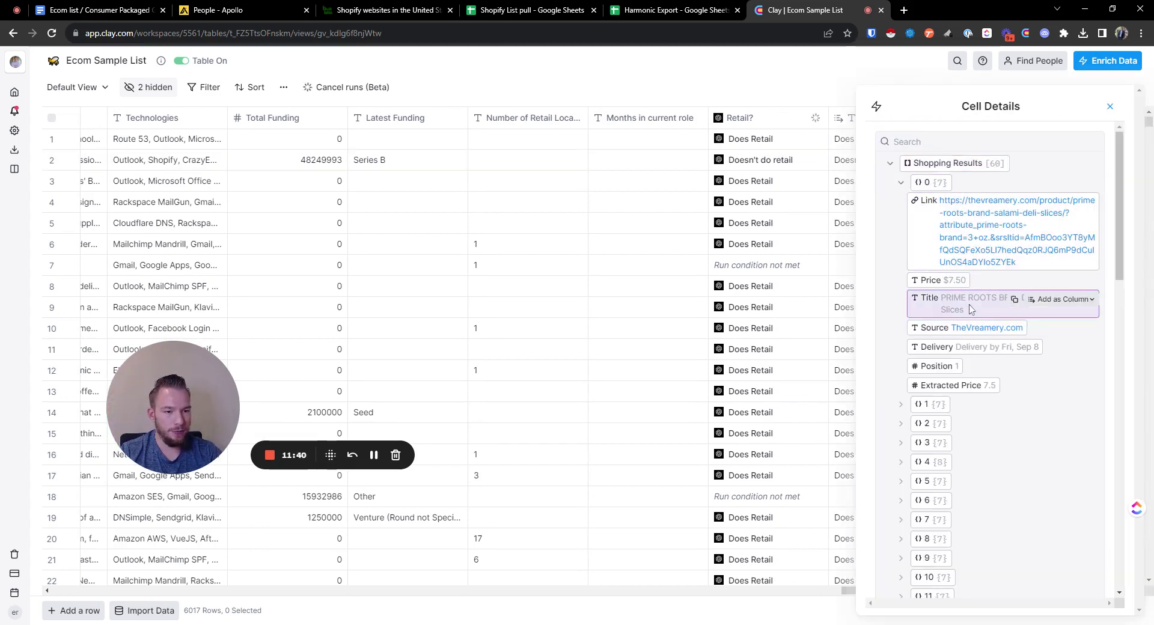
click(936, 184)
click(928, 203)
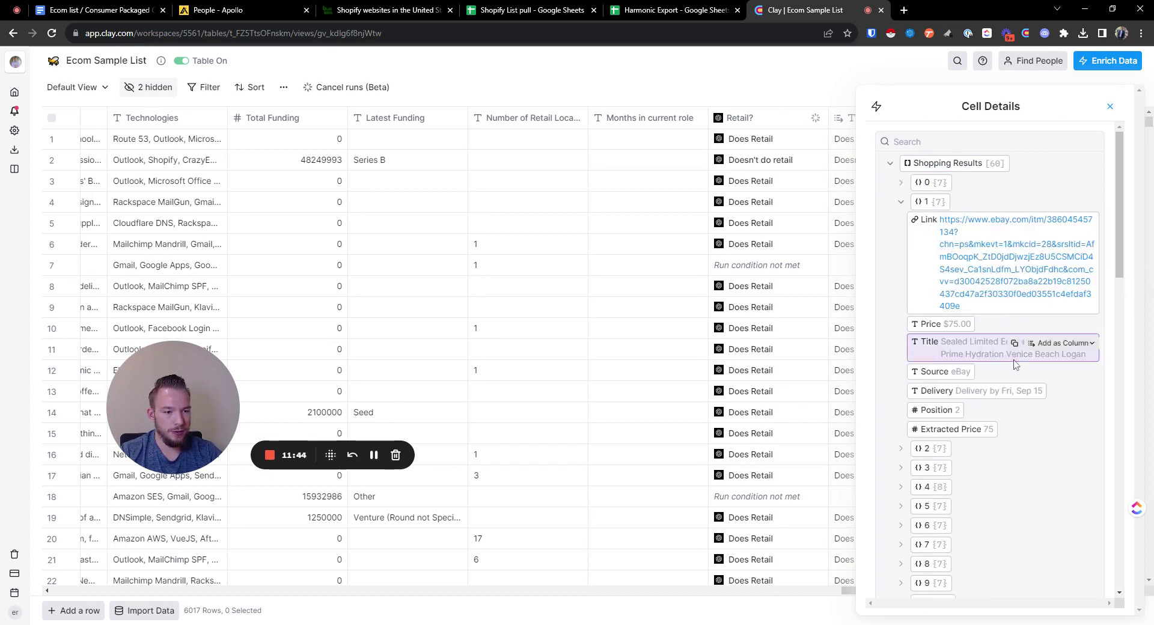
click(928, 202)
click(940, 240)
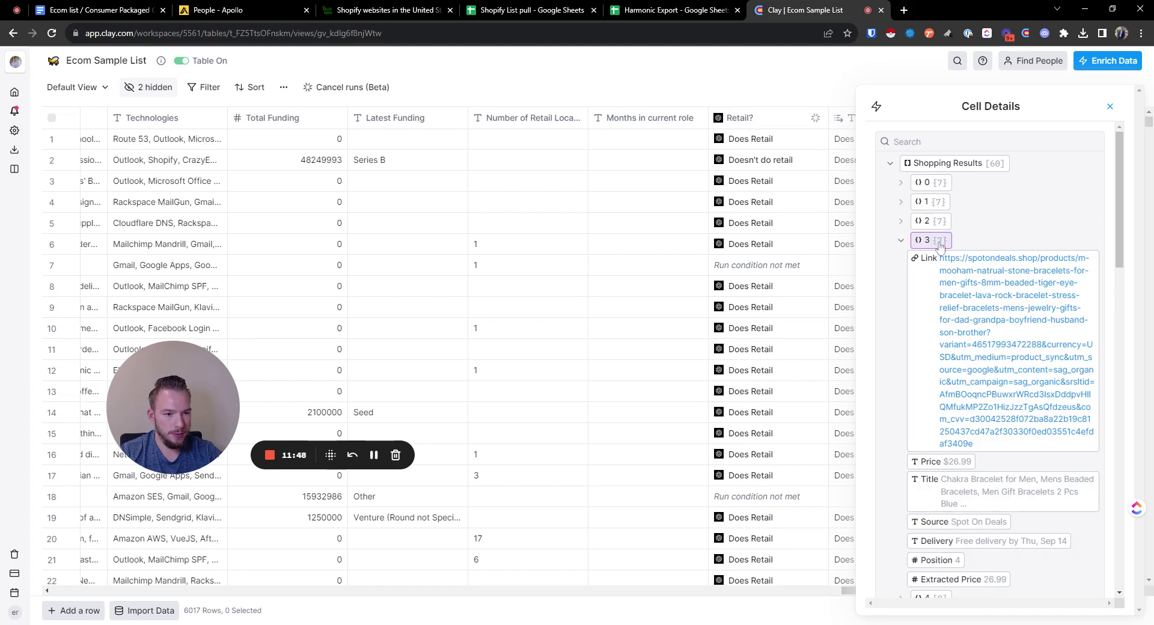
click(939, 240)
click(940, 259)
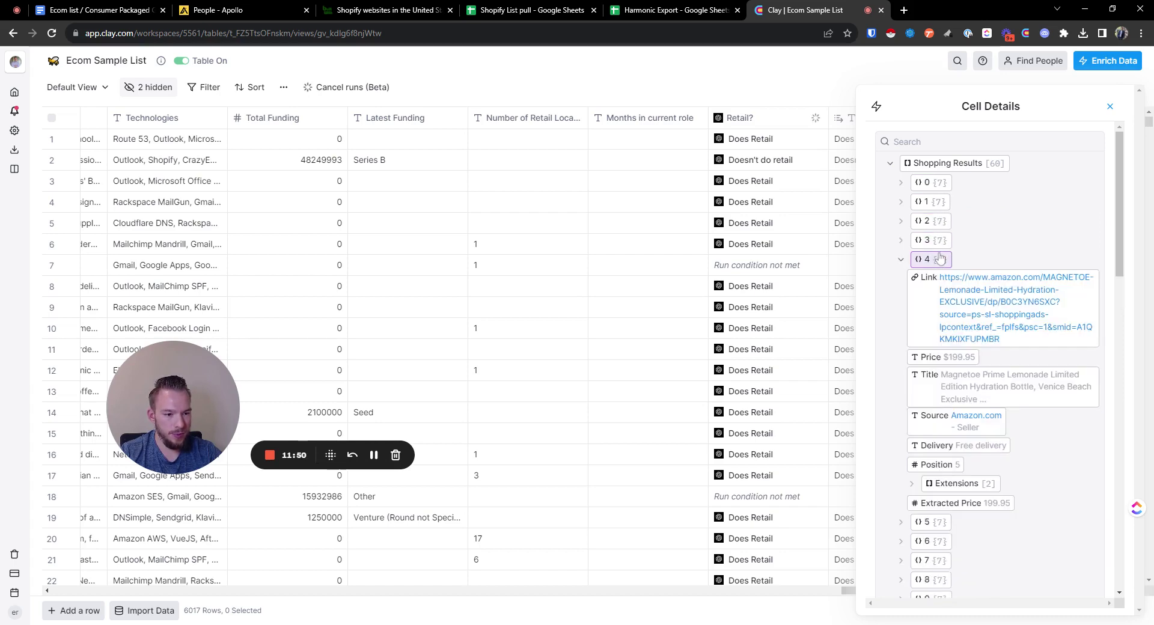
click(940, 259)
click(938, 278)
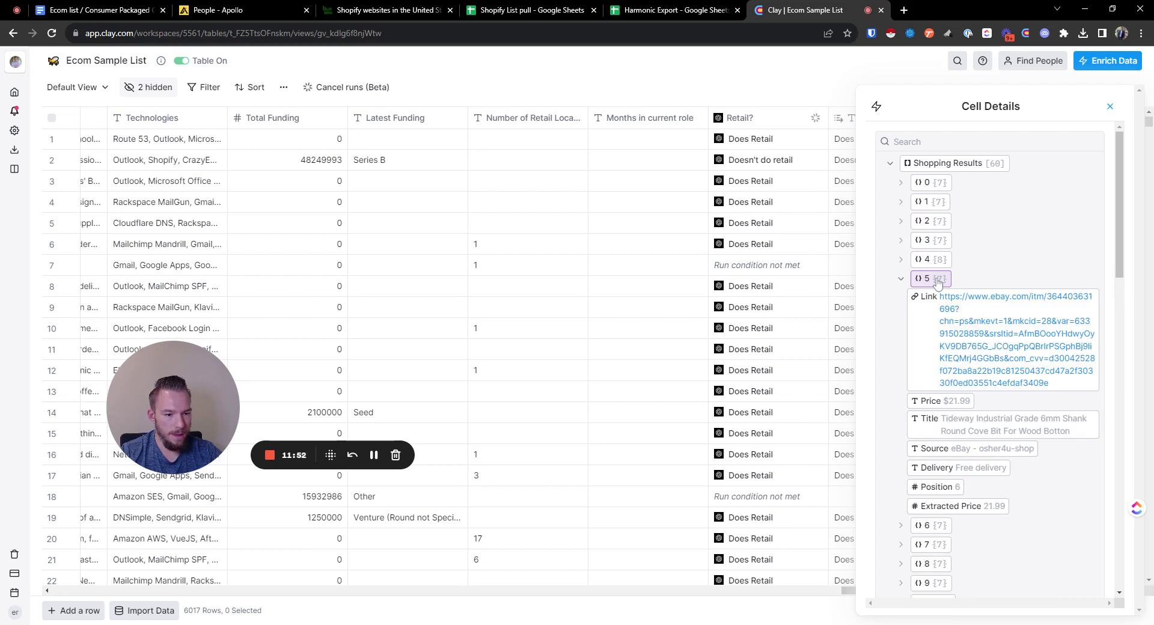
click(938, 279)
click(1110, 106)
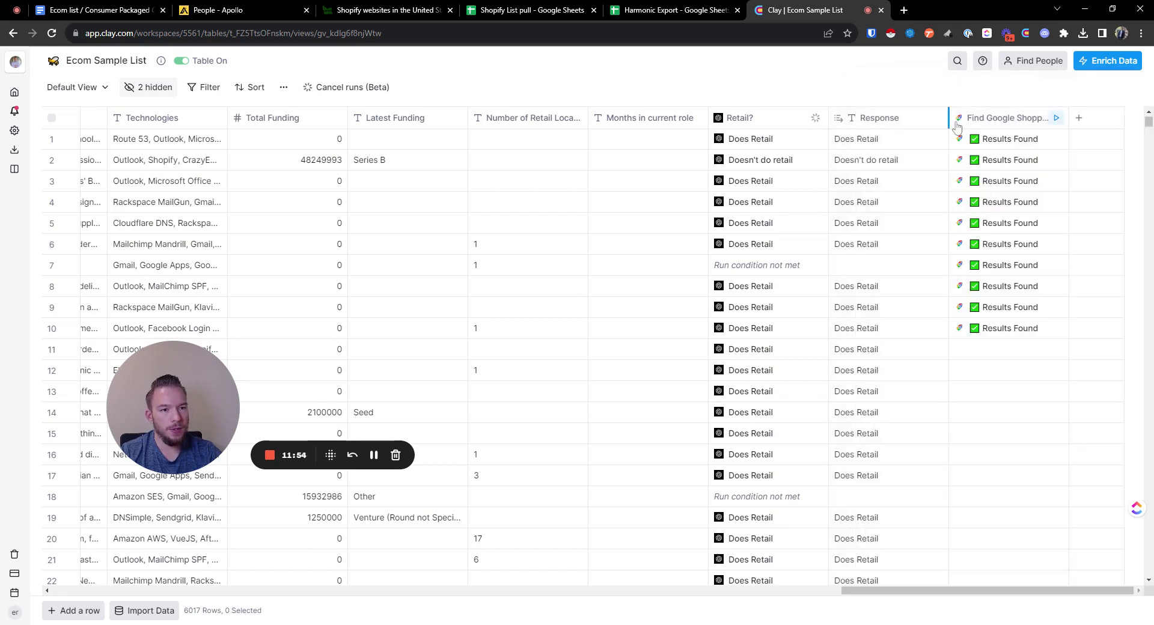
- Edit the Find Google Shopping Results enrichment so its query uses the Website column instead of Company Name for Emails
click(997, 117)
click(934, 197)
click(1000, 190)
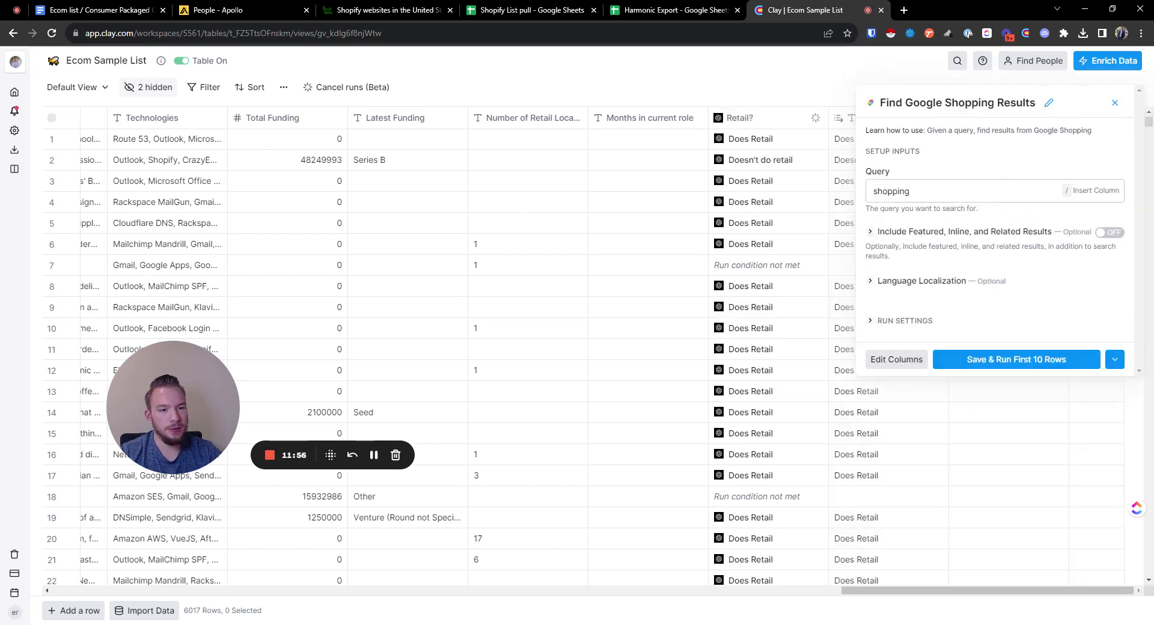
click(871, 191)
text(/)
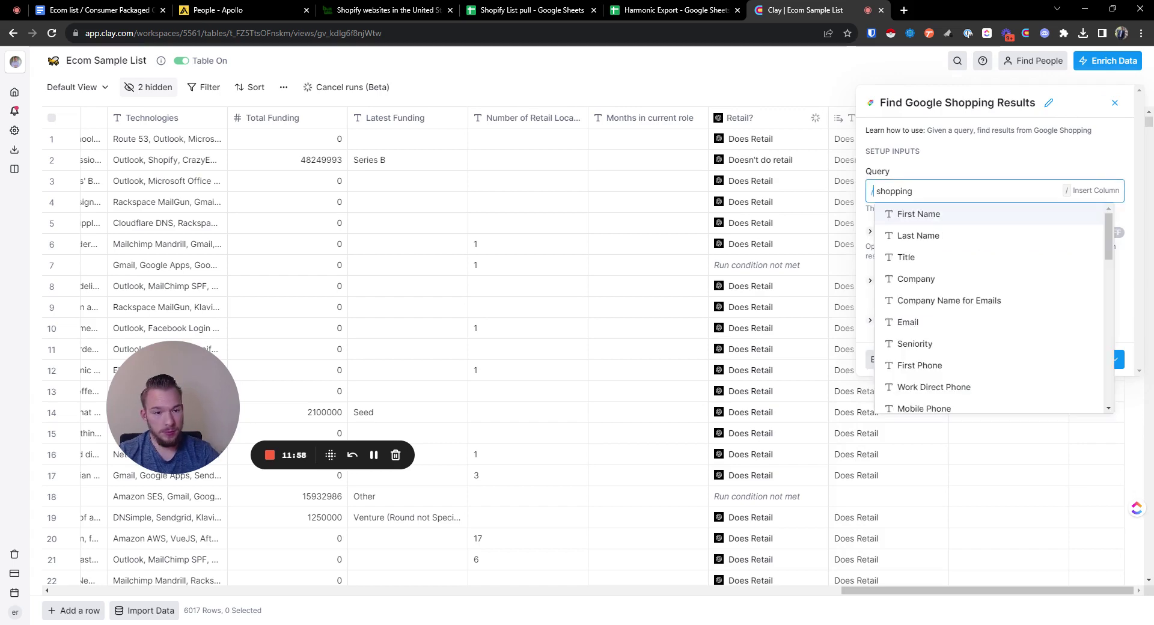
scroll(928, 338, down, 2)
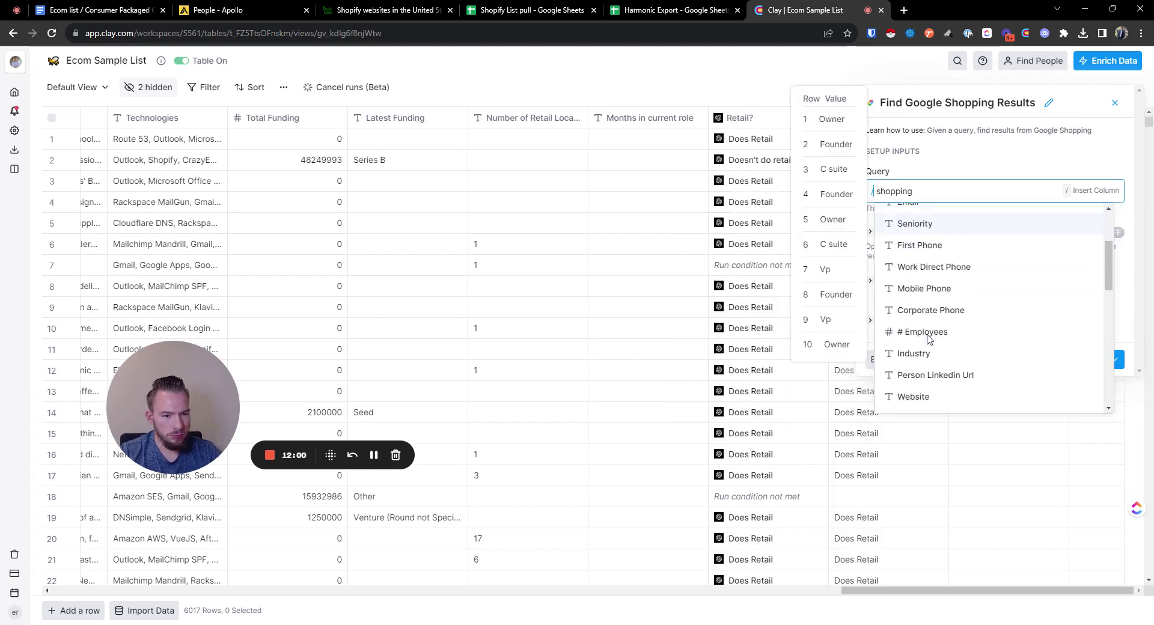
click(923, 374)
click(973, 191)
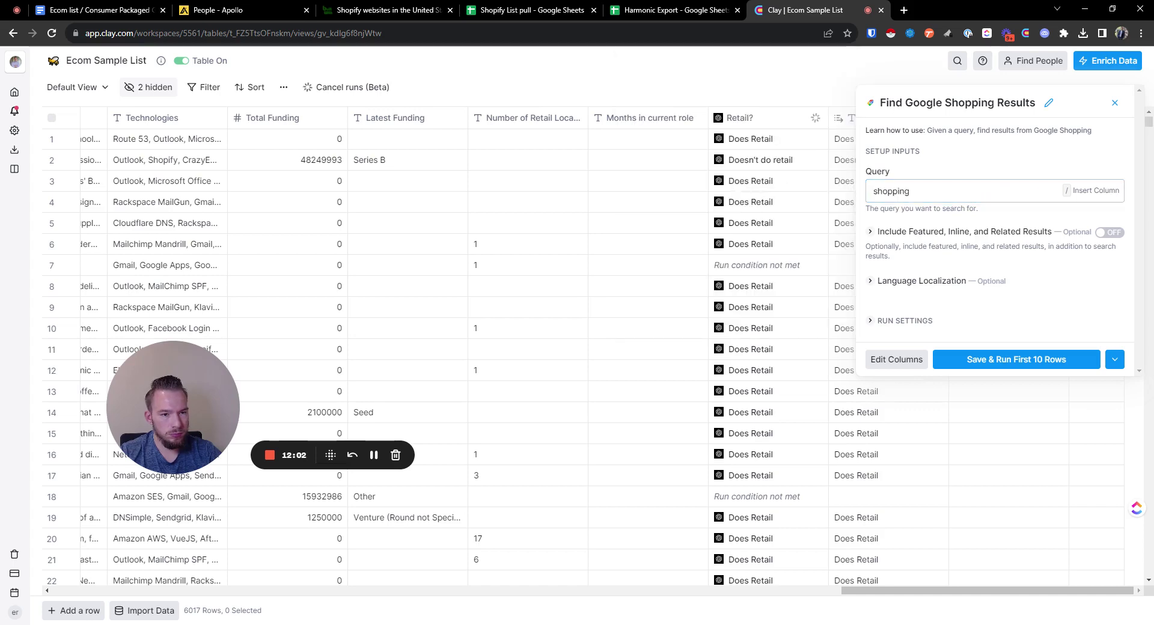
text(/)
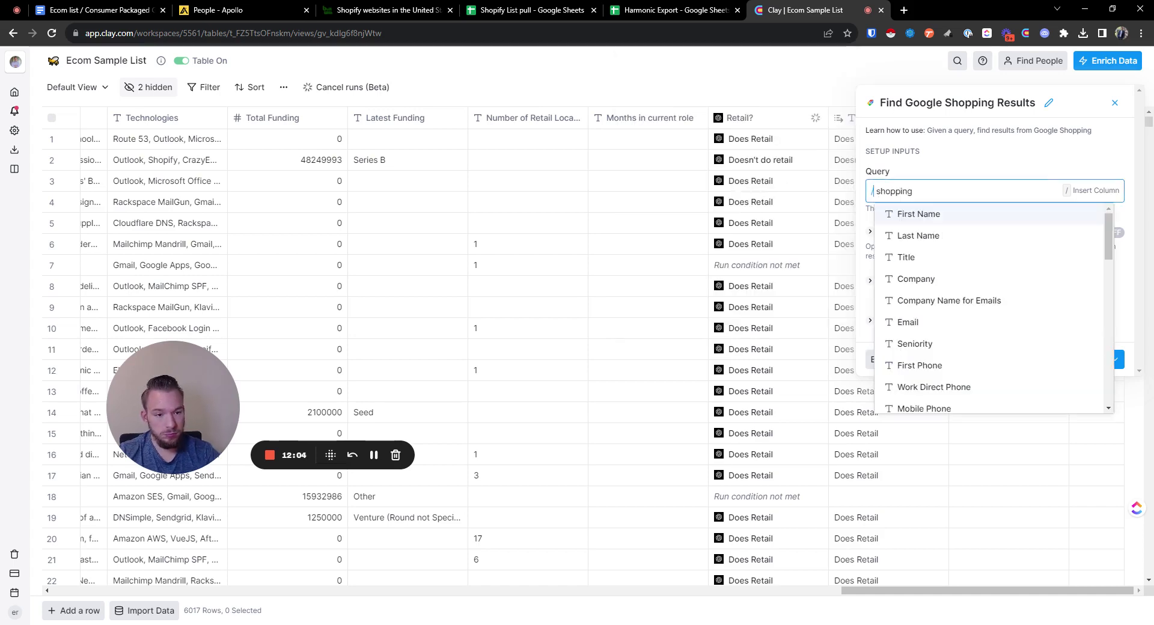
scroll(931, 281, down, 5)
click(931, 278)
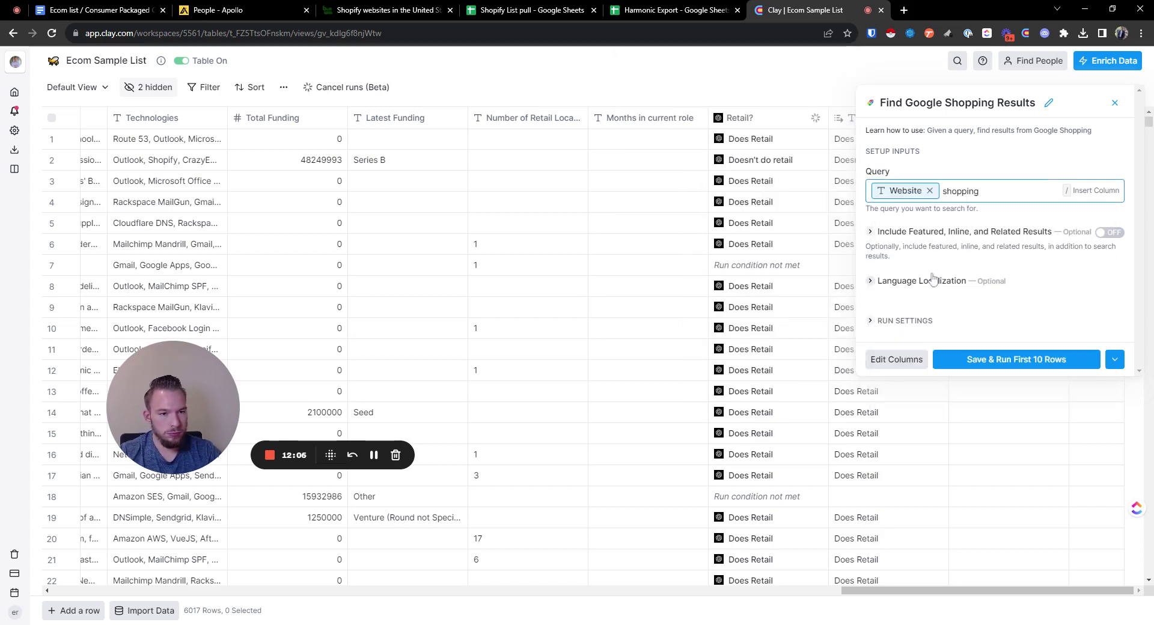
- Remove the word "shopping" from the Google Shopping query, then save the enrichment and run it on the first 10 rows
key(End)
key(shift+Left)
key(shift+Left)
key(shift+Left)
key(shift+Left)
key(shift+Left)
key(shift+Left)
key(shift+Left)
key(shift+Left)
key(BackSpace)
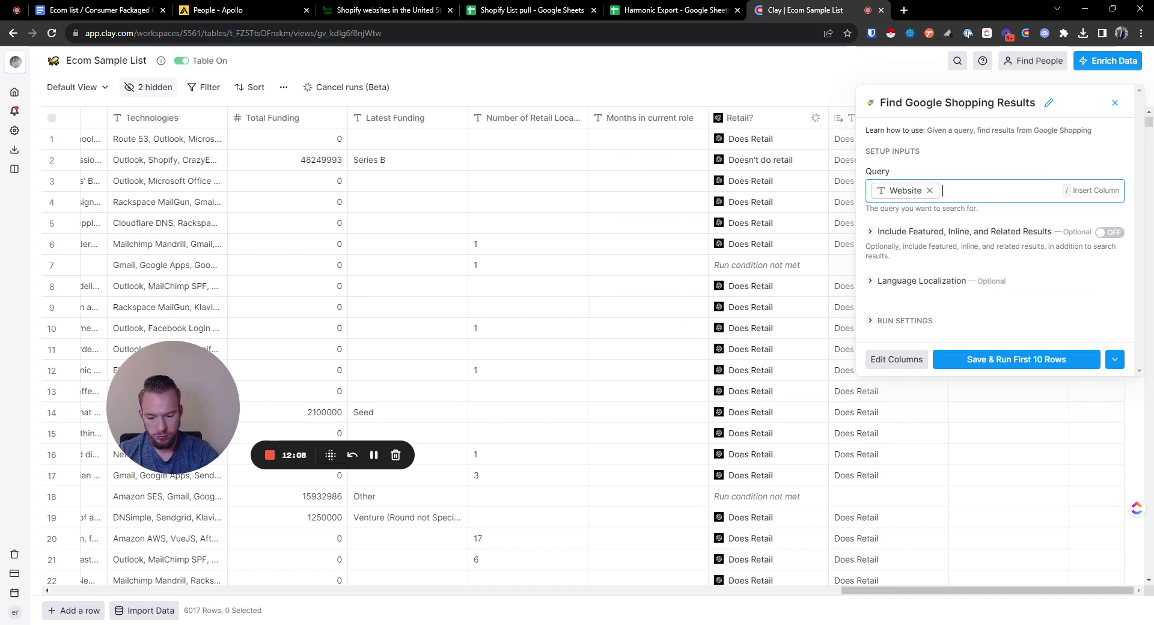
click(1028, 358)
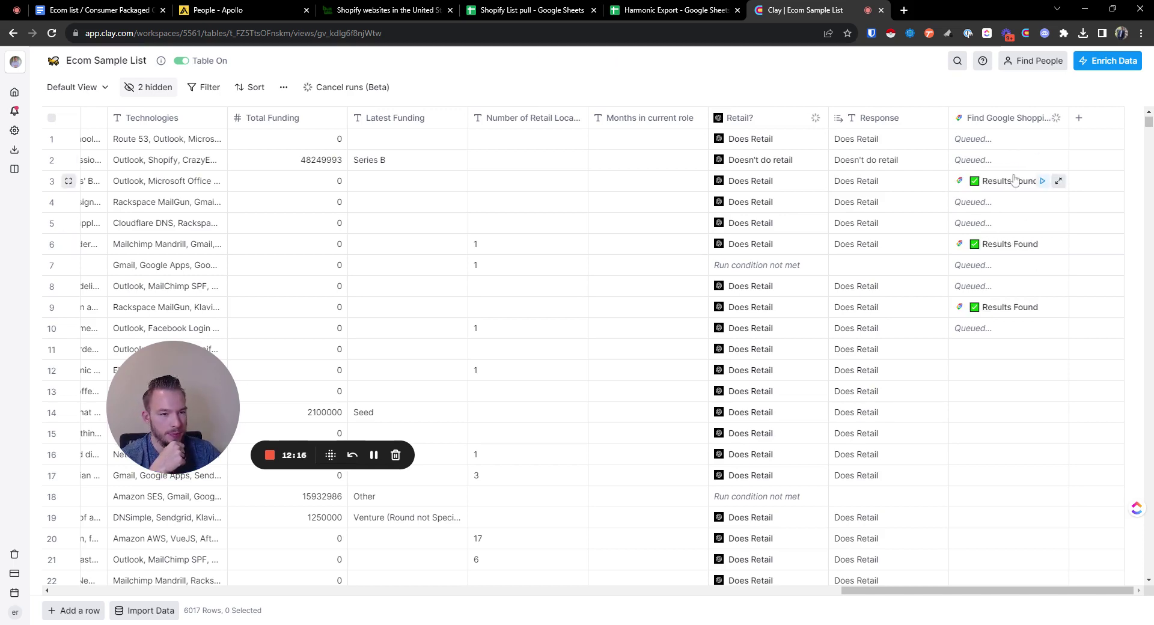
- Check the first product in the third row's Google Shopping results
click(1058, 181)
click(957, 167)
click(940, 183)
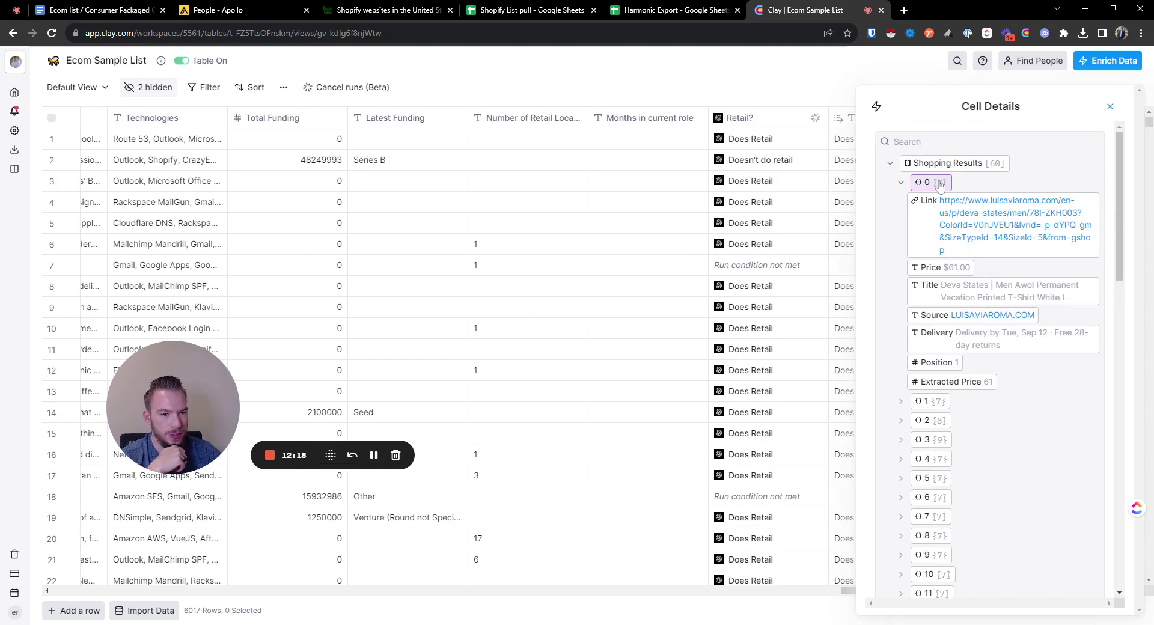
click(940, 184)
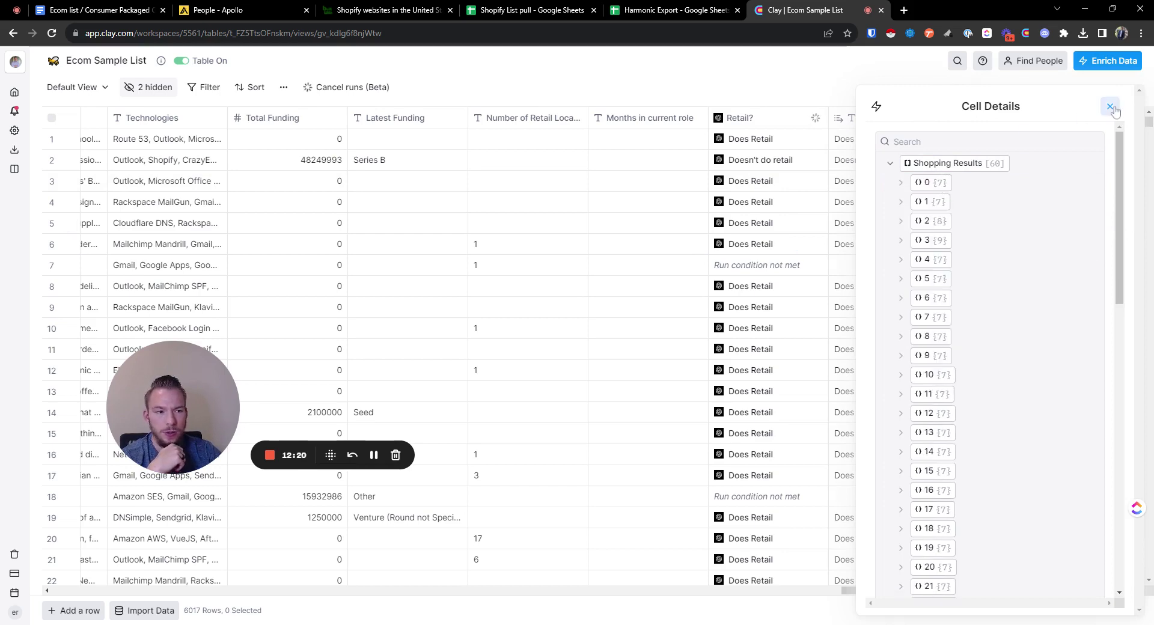
click(1110, 107)
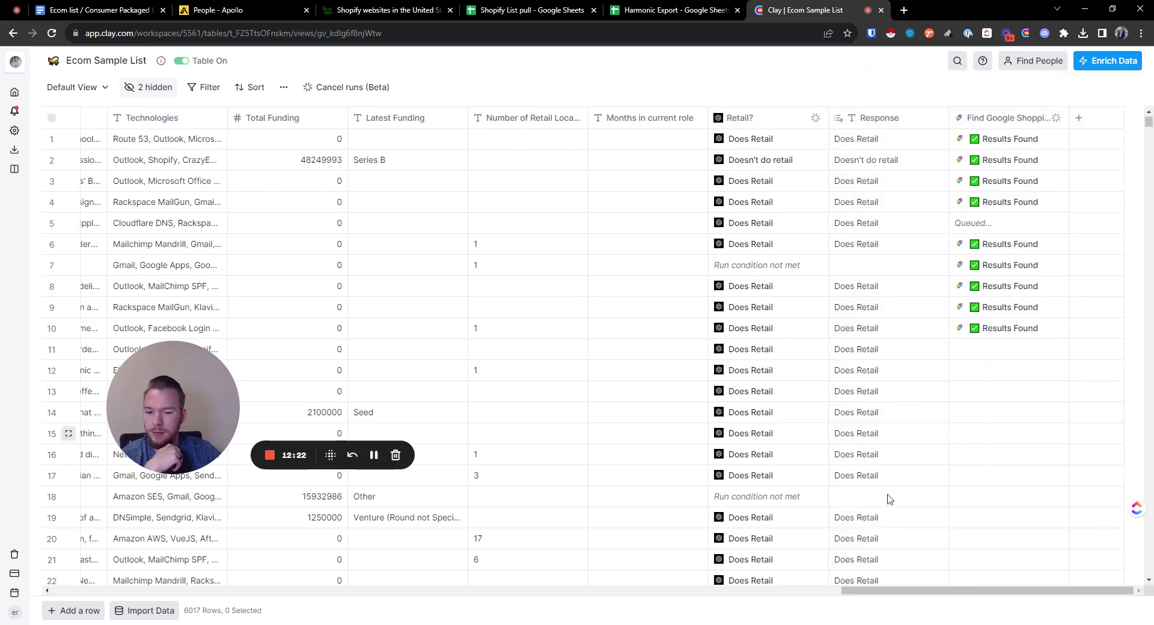
mouse_move(864, 591)
mouse_down()
mouse_move(267, 598)
mouse_move(866, 595)
mouse_up()
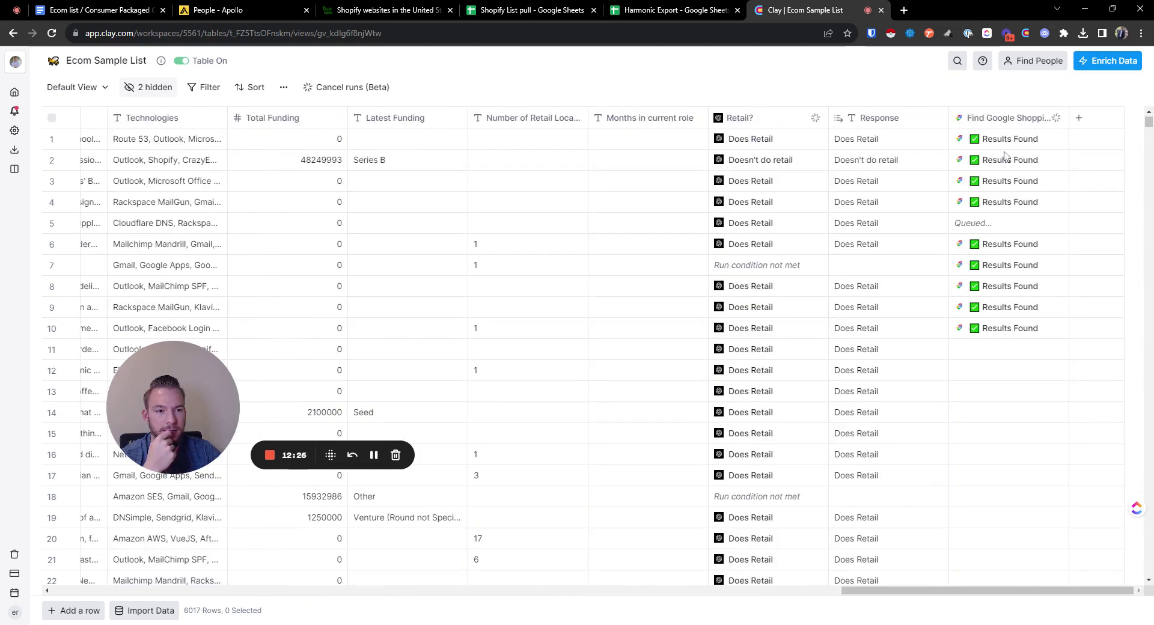
- Examine the first six products in the first row's Google Shopping results for relevance, source and extracted price, and collapse them again
click(1005, 155)
click(937, 162)
click(930, 182)
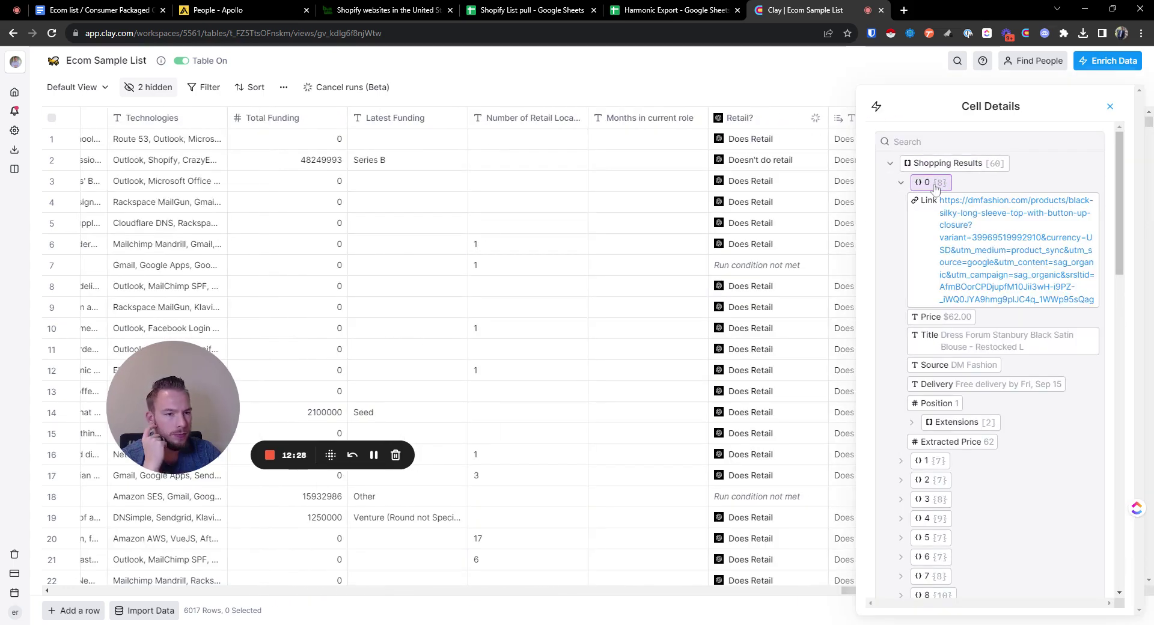
mouse_move(1062, 324)
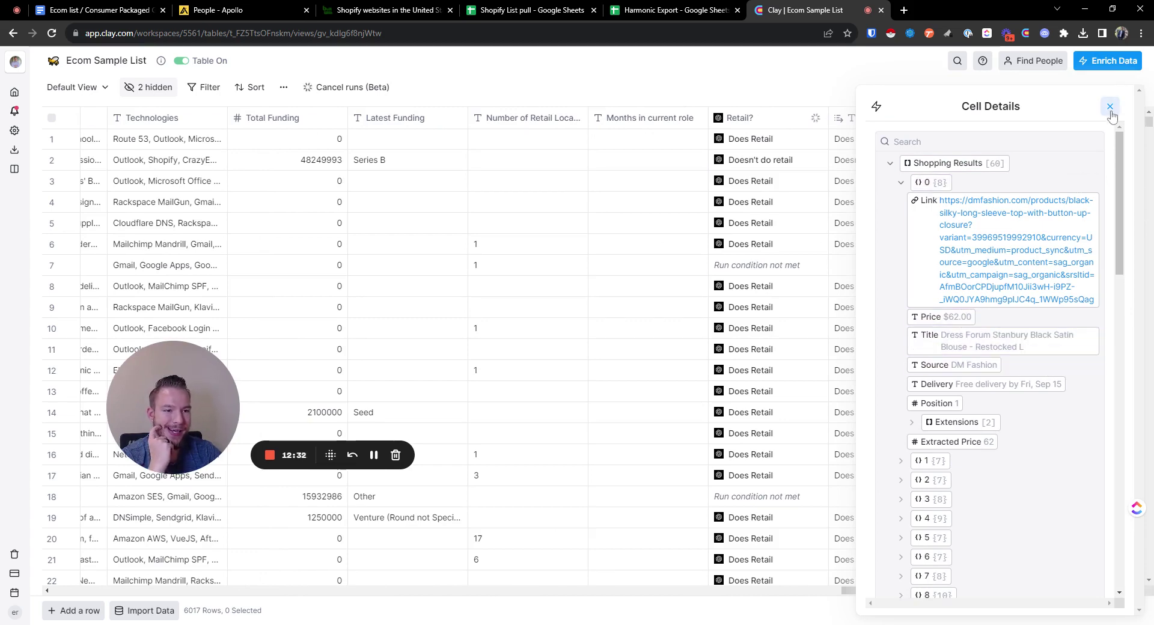
click(930, 461)
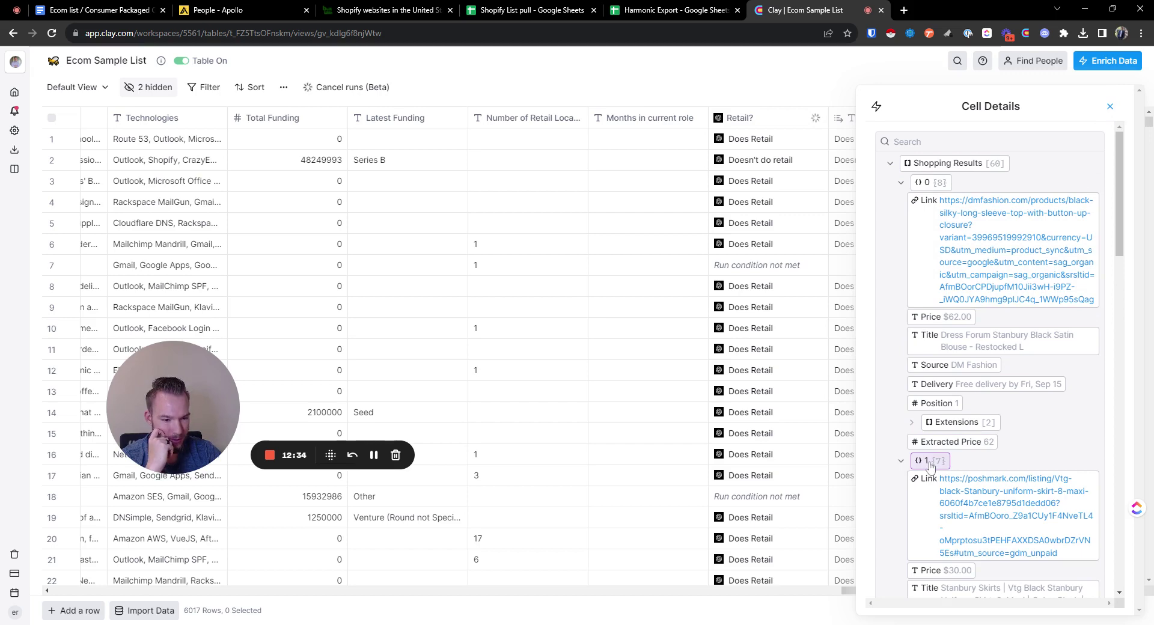
scroll(932, 468, down, 3)
scroll(947, 463, down, 2)
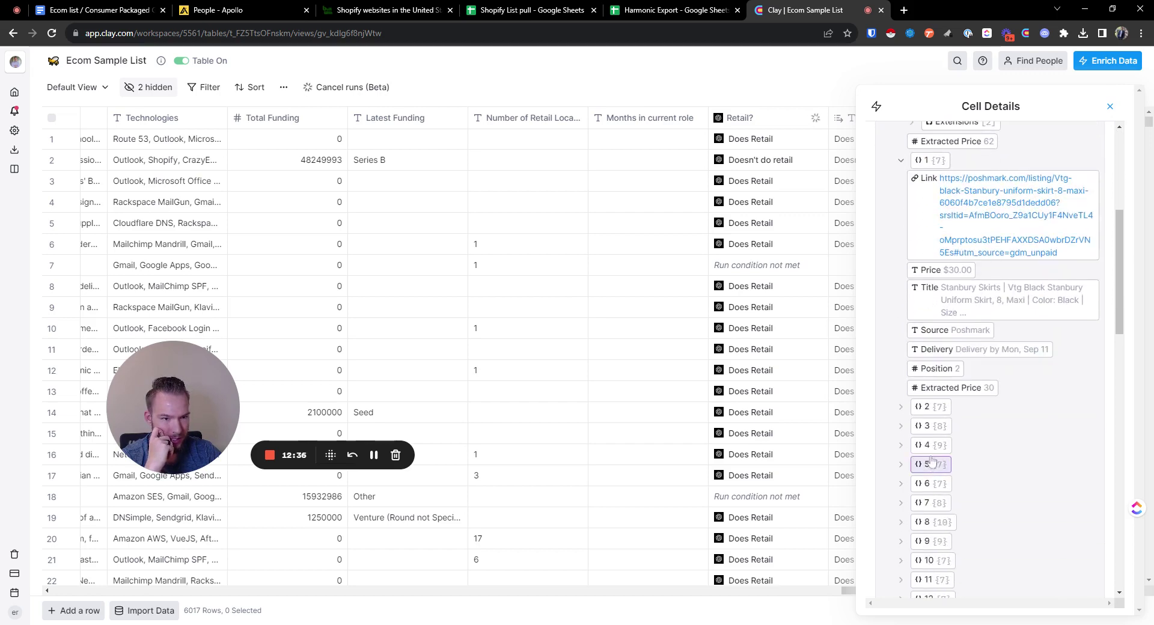
click(933, 407)
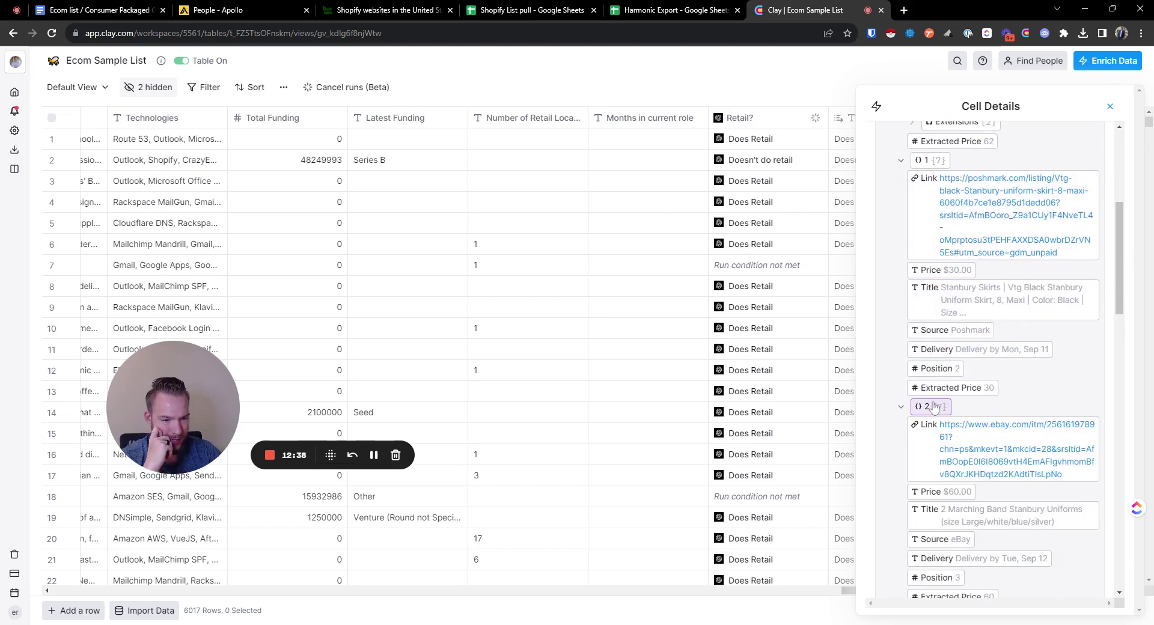
scroll(931, 421, down, 3)
click(928, 438)
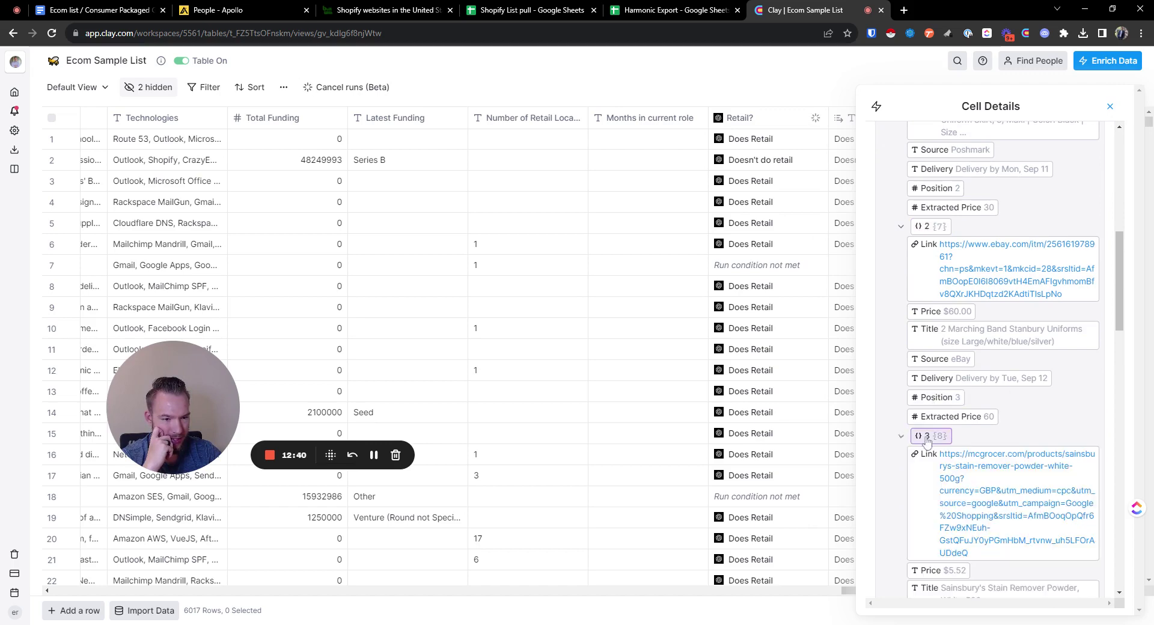
scroll(927, 440, down, 3)
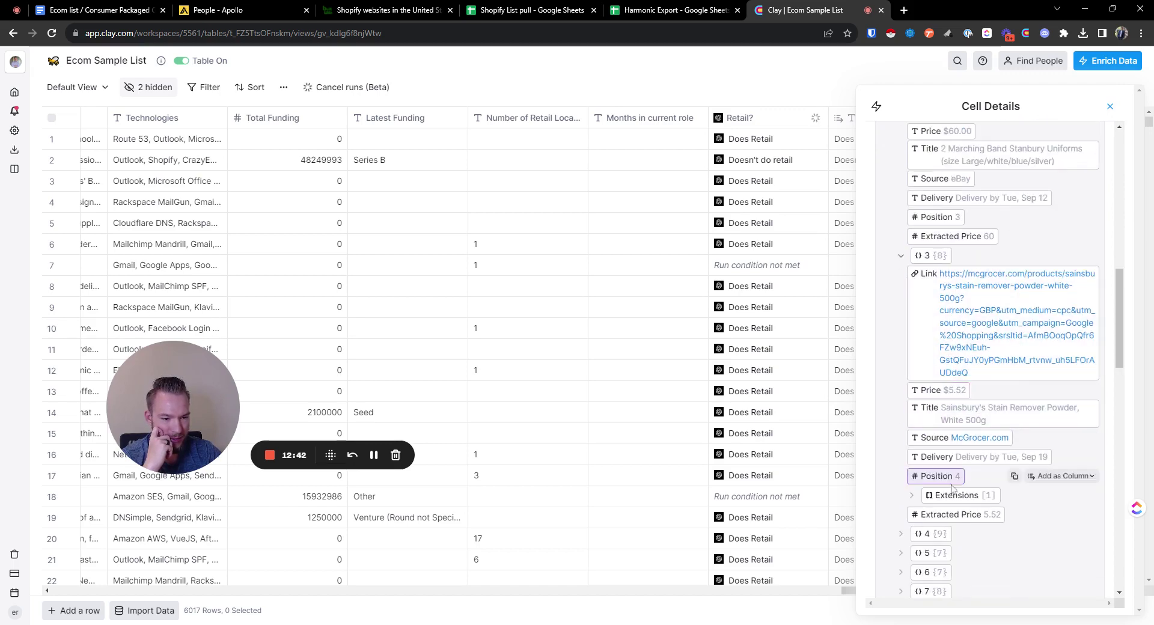
scroll(948, 462, down, 2)
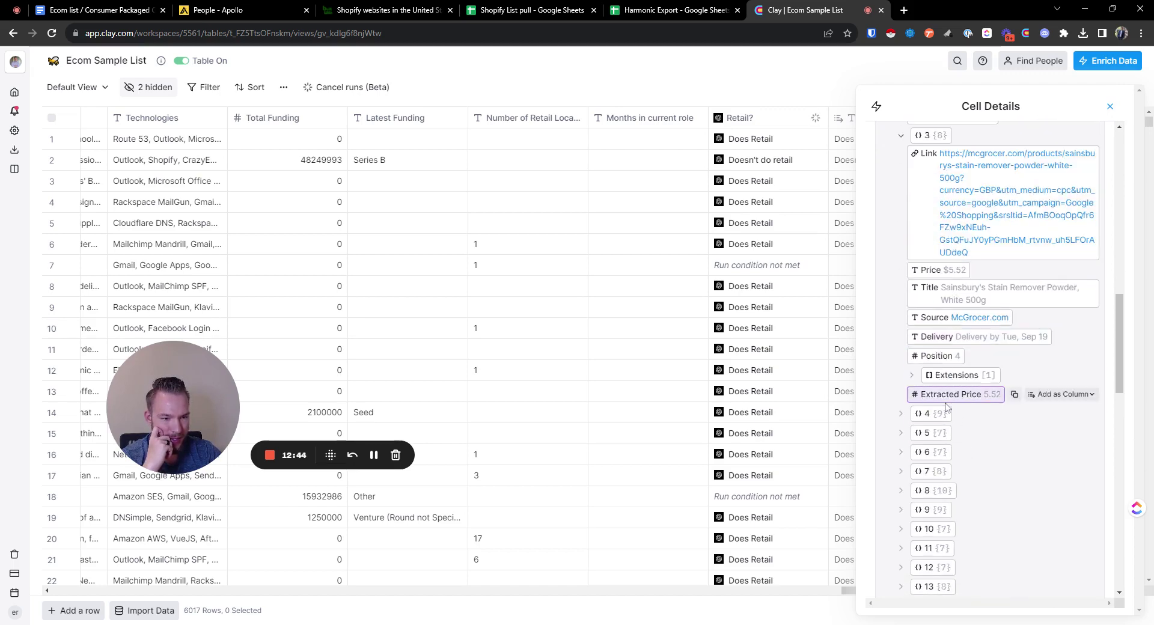
click(941, 414)
scroll(941, 418, down, 3)
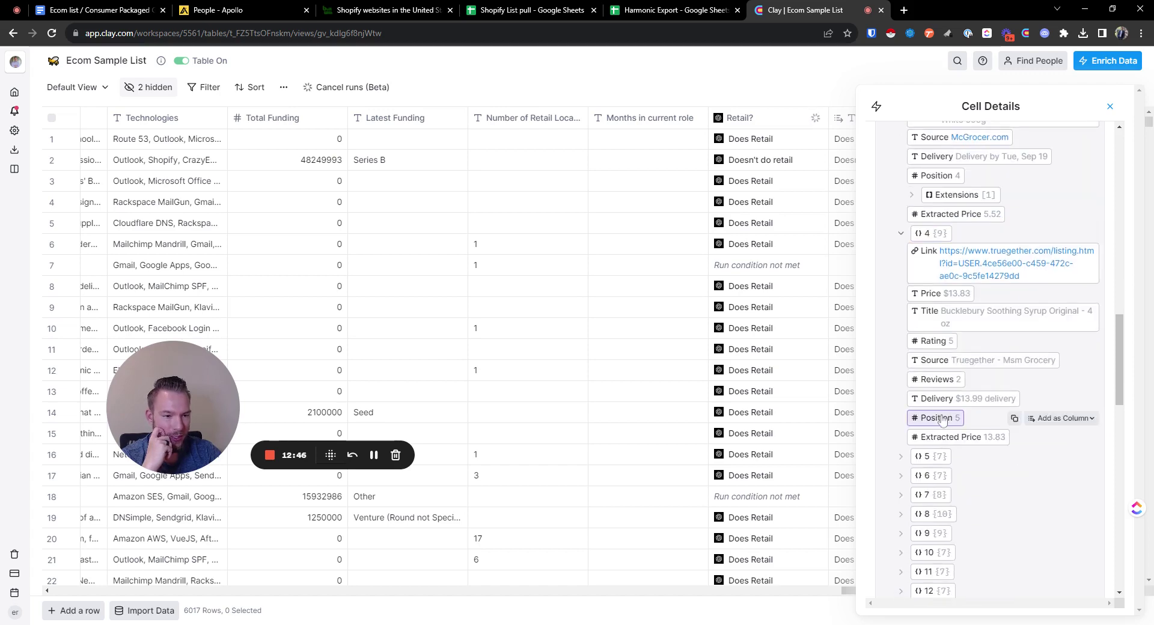
click(948, 457)
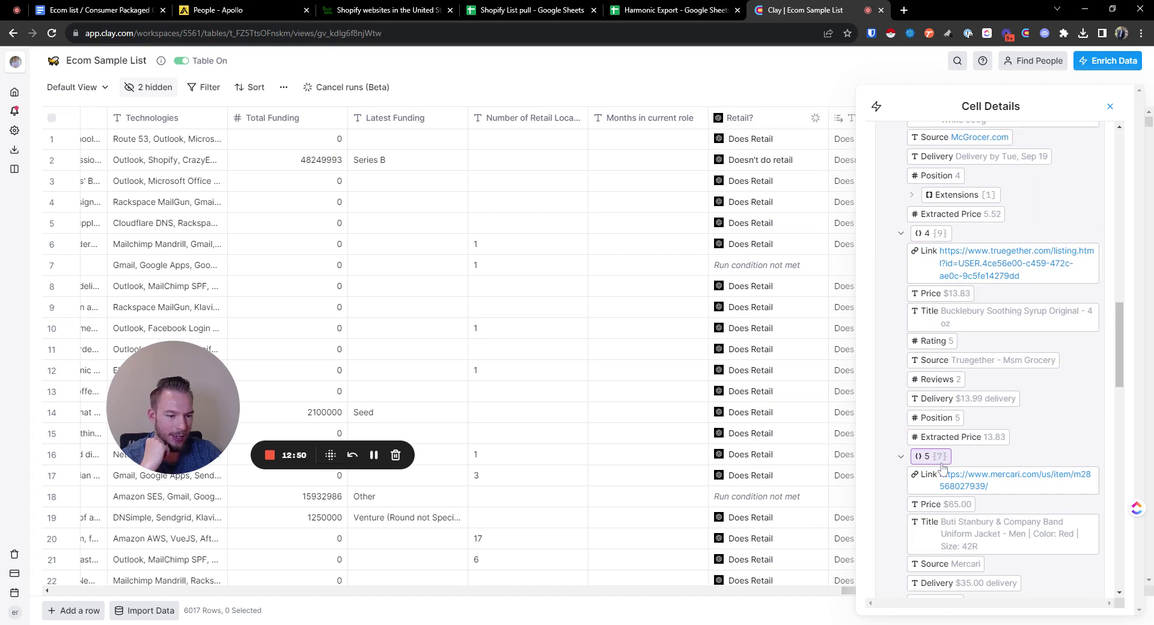
scroll(942, 463, up, 15)
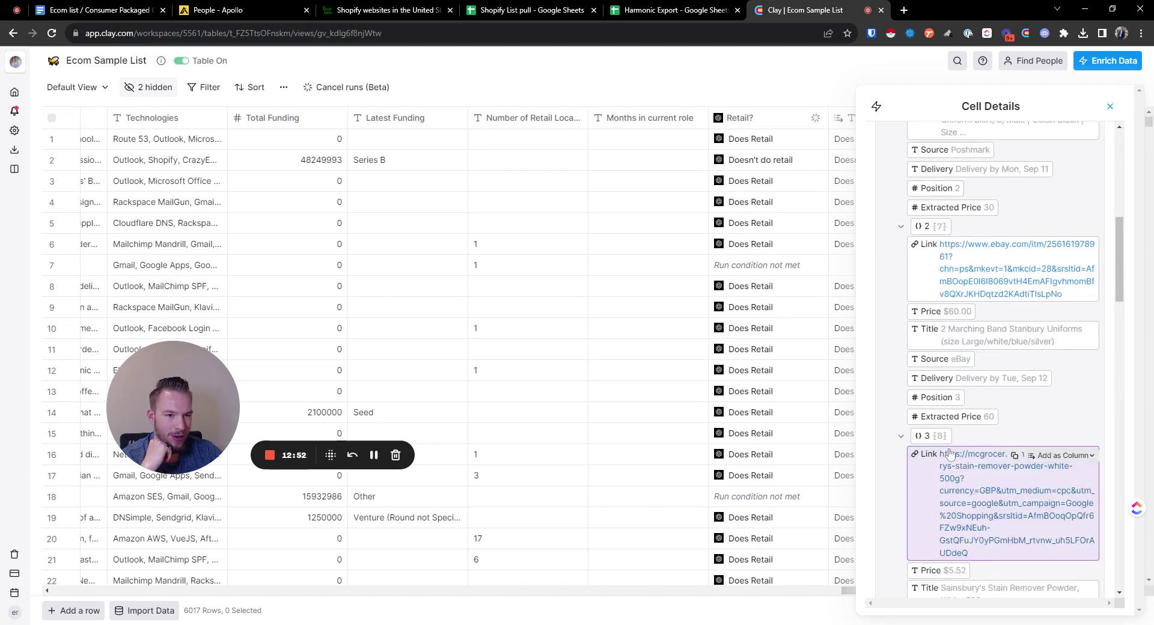
click(939, 183)
click(932, 202)
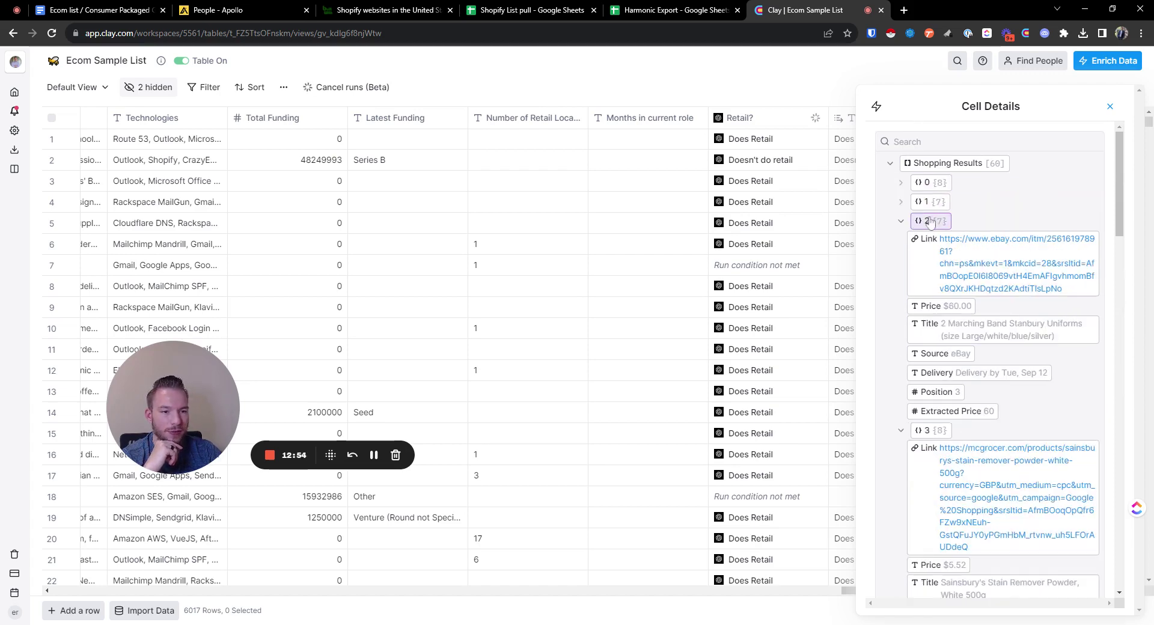
click(932, 221)
click(931, 240)
click(930, 259)
click(930, 279)
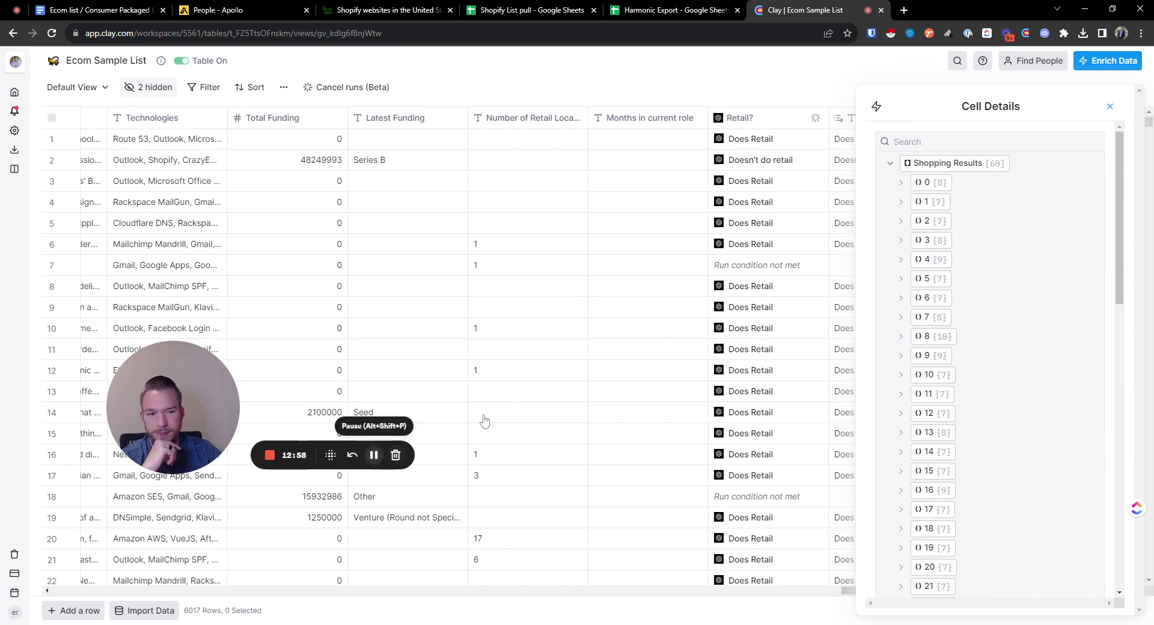
click(1110, 106)
- Add a formula column after Extracted Price (2) and begin its AI description with "what is the average of" the Extracted Price column
scroll(961, 241, right, 5)
click(1078, 118)
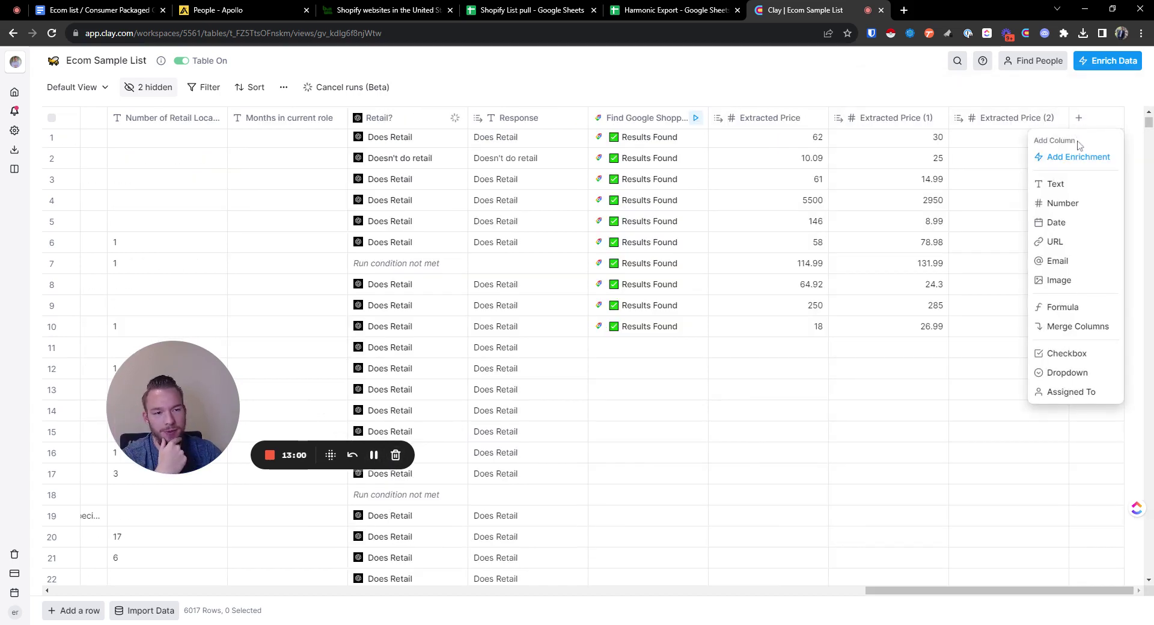
click(1062, 307)
click(372, 301)
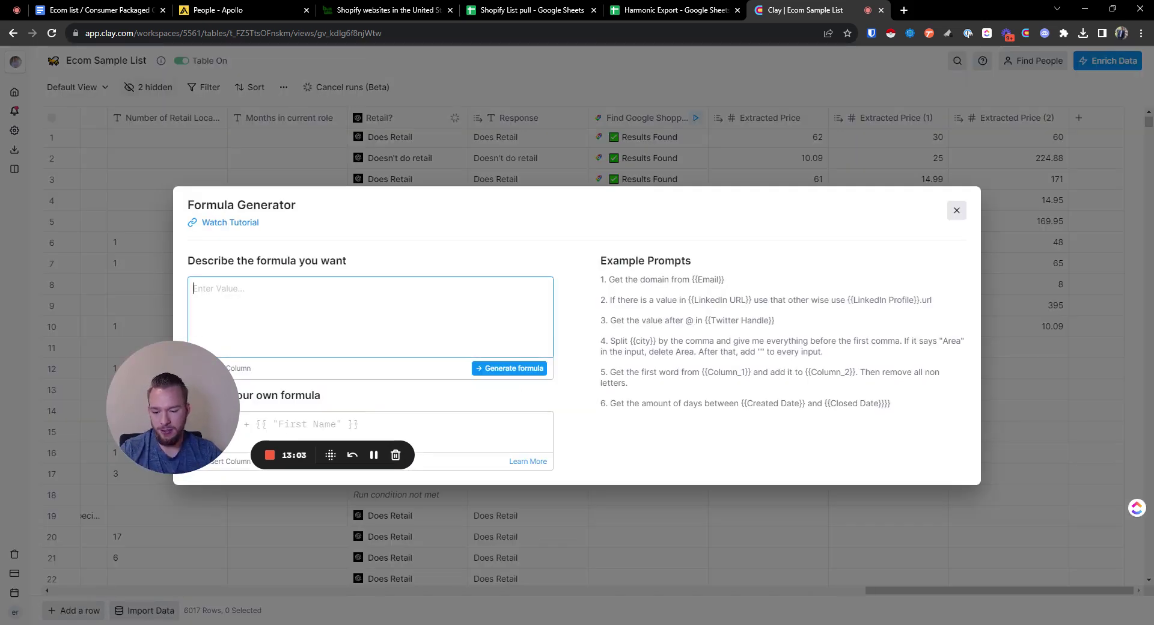
text(what is the aver)
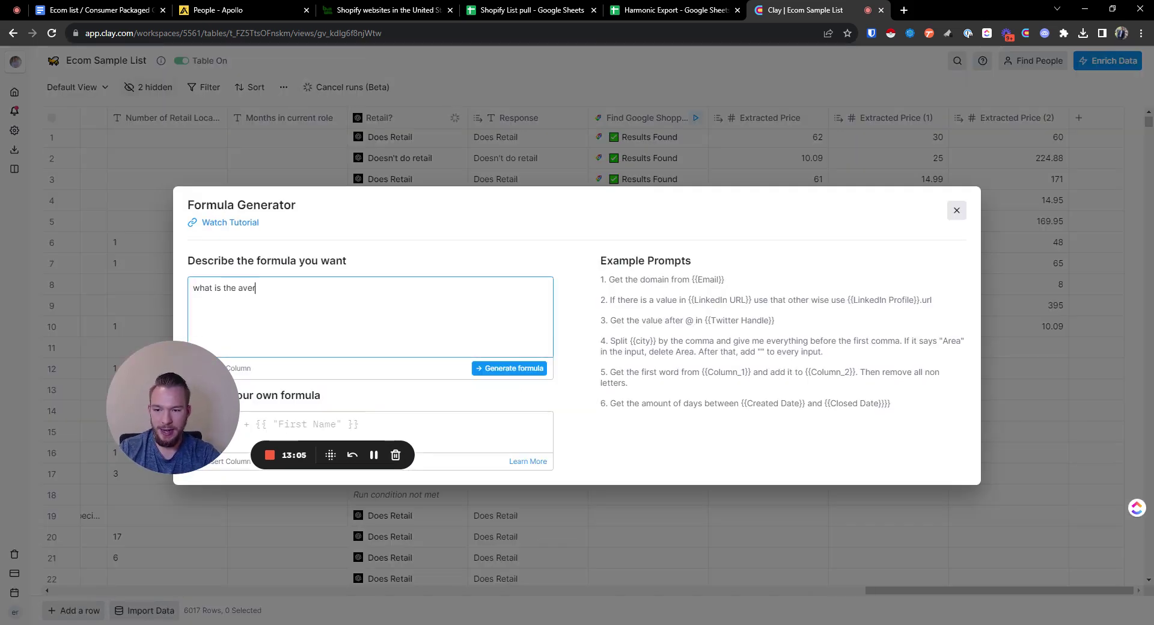
text(age of /)
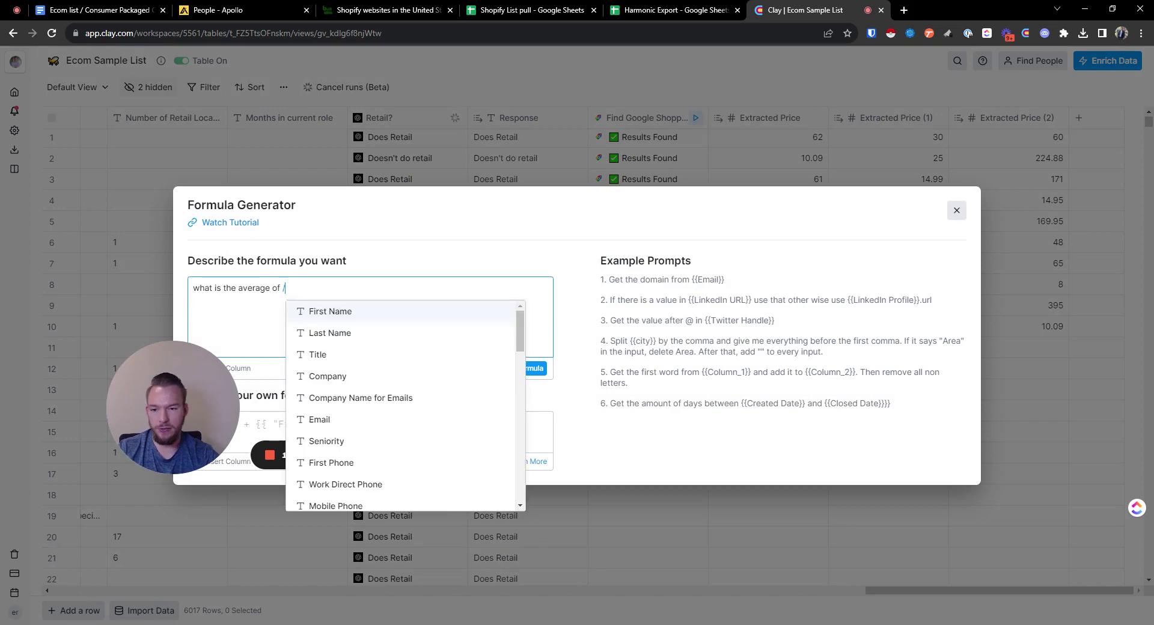
click(384, 457)
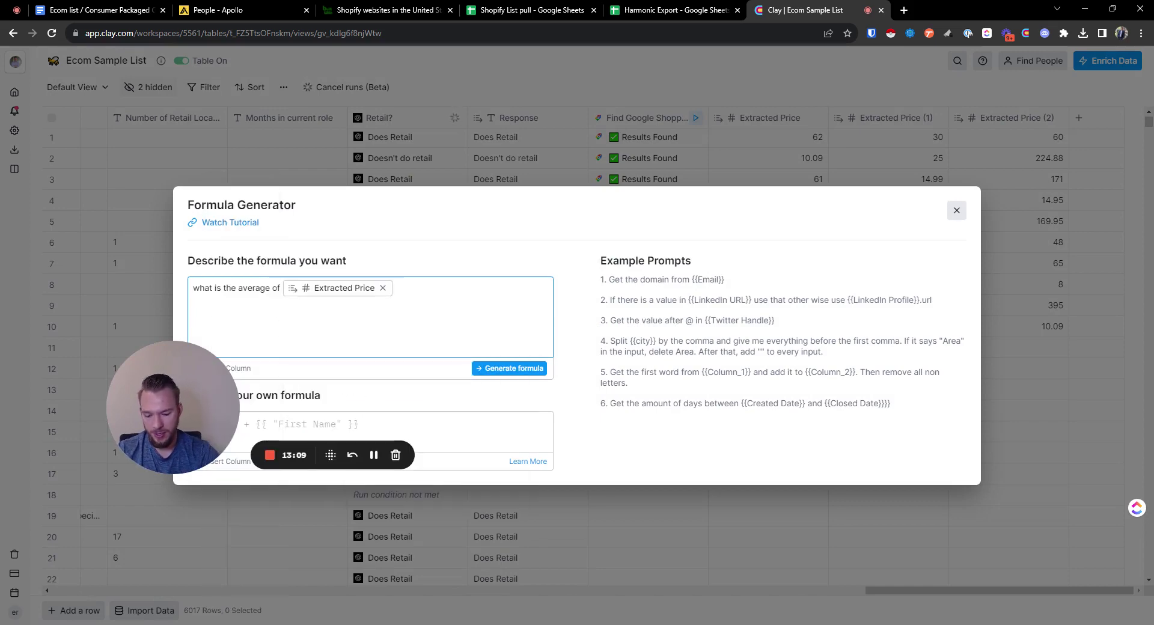
- Extend the formula description with "and" Extracted Price (1) "and" Extracted Price (2)
text(and /)
scroll(613, 369, down, 5)
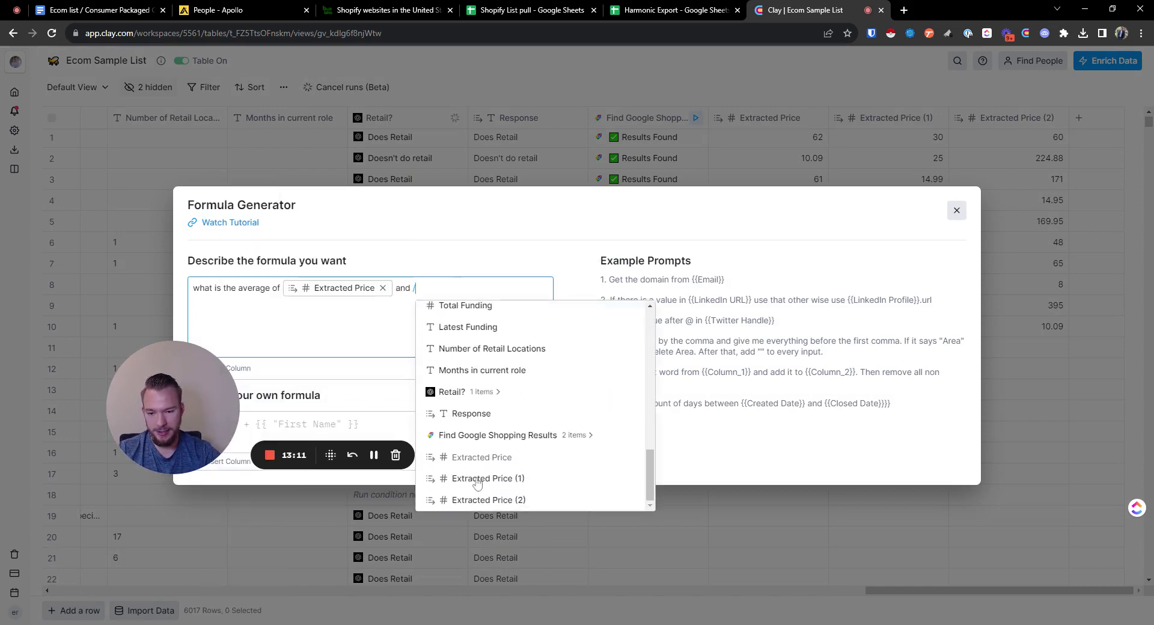
click(479, 479)
text(and /)
scroll(285, 521, down, 10)
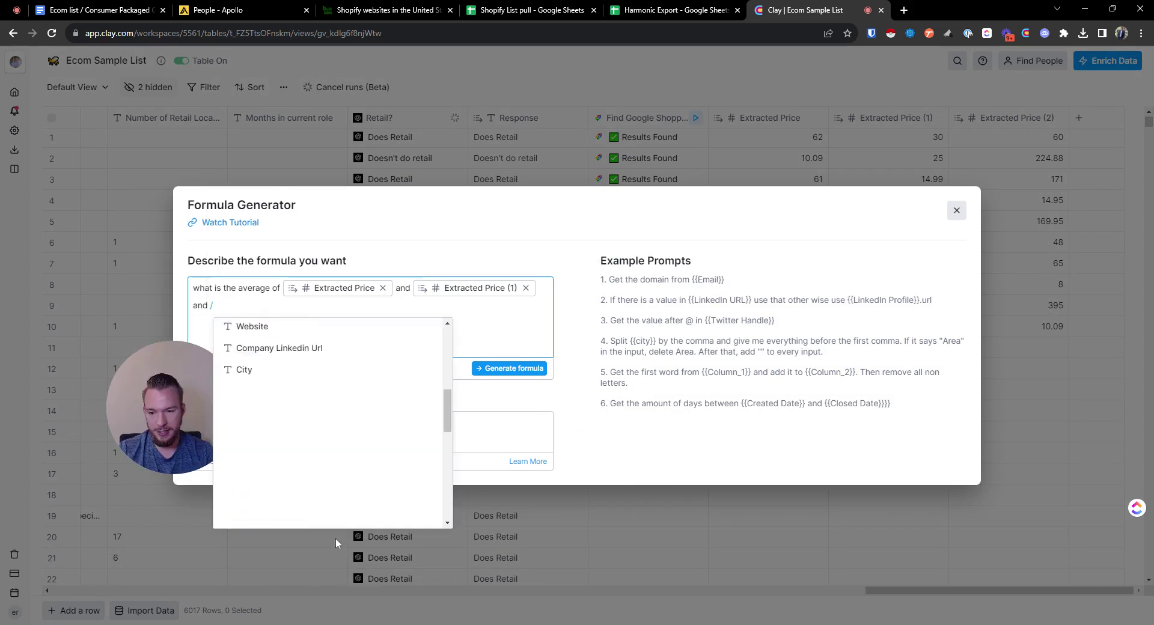
click(285, 518)
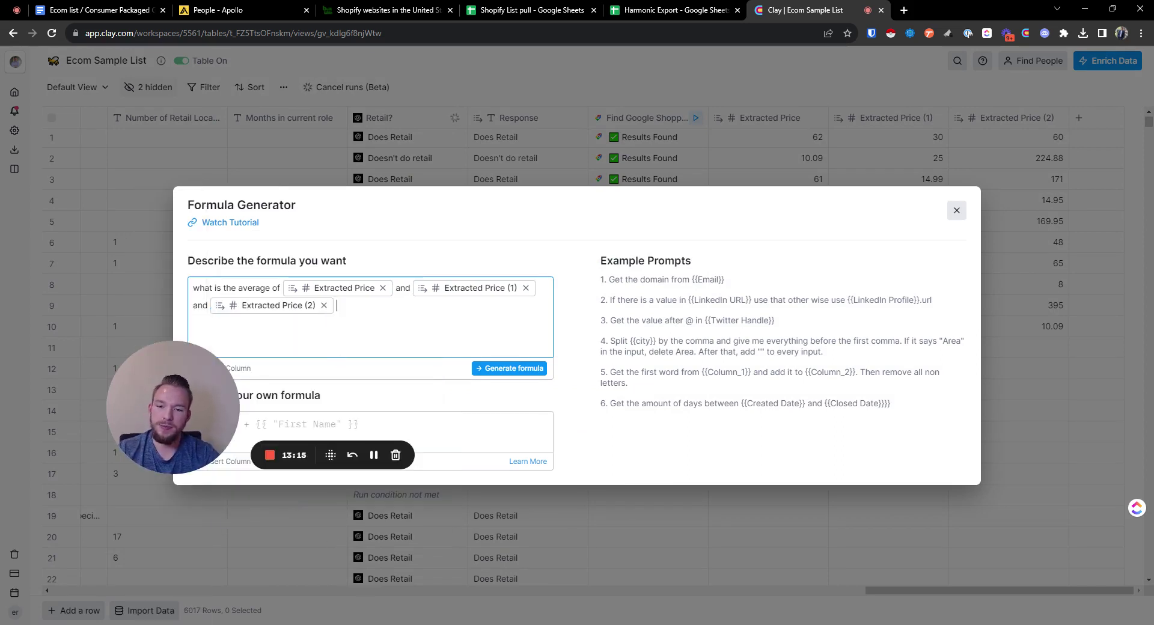
- Generate the average-price formula from the description, check its sample outputs, and save it as correct
click(495, 369)
drag(194, 381, 150, 94)
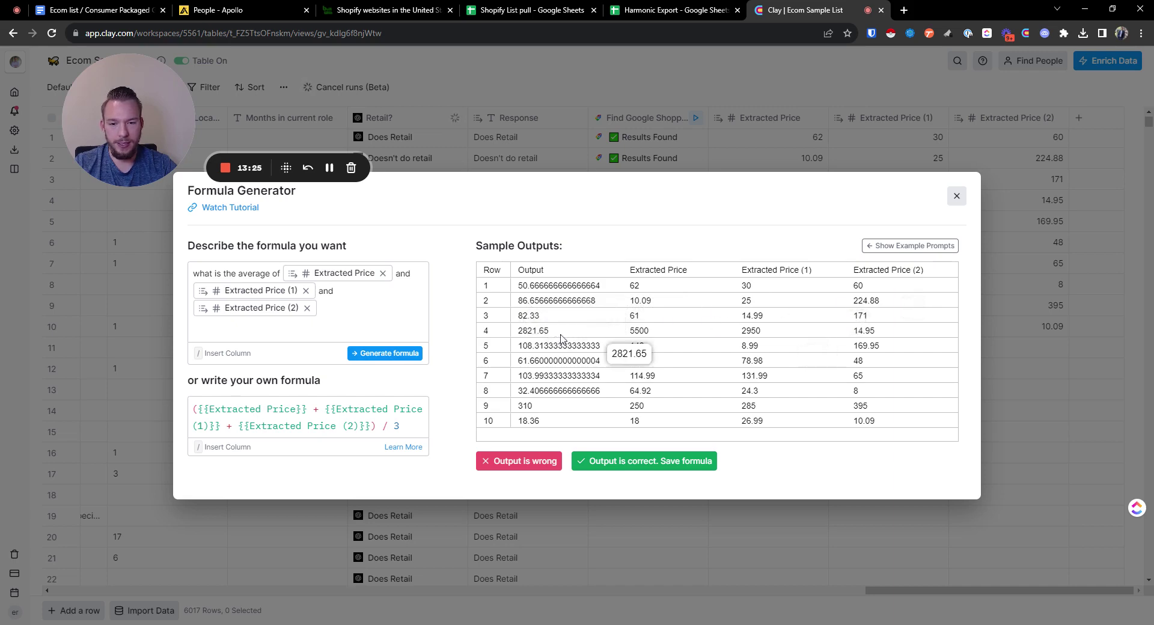
click(627, 468)
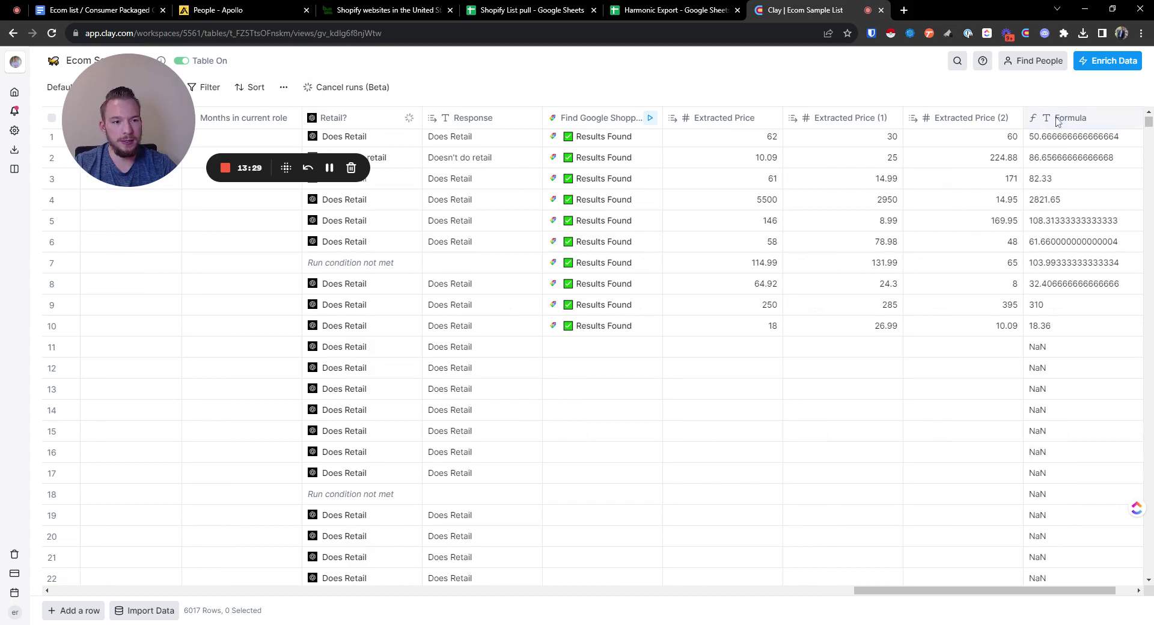
- Rename the new formula column as AOV
click(1058, 122)
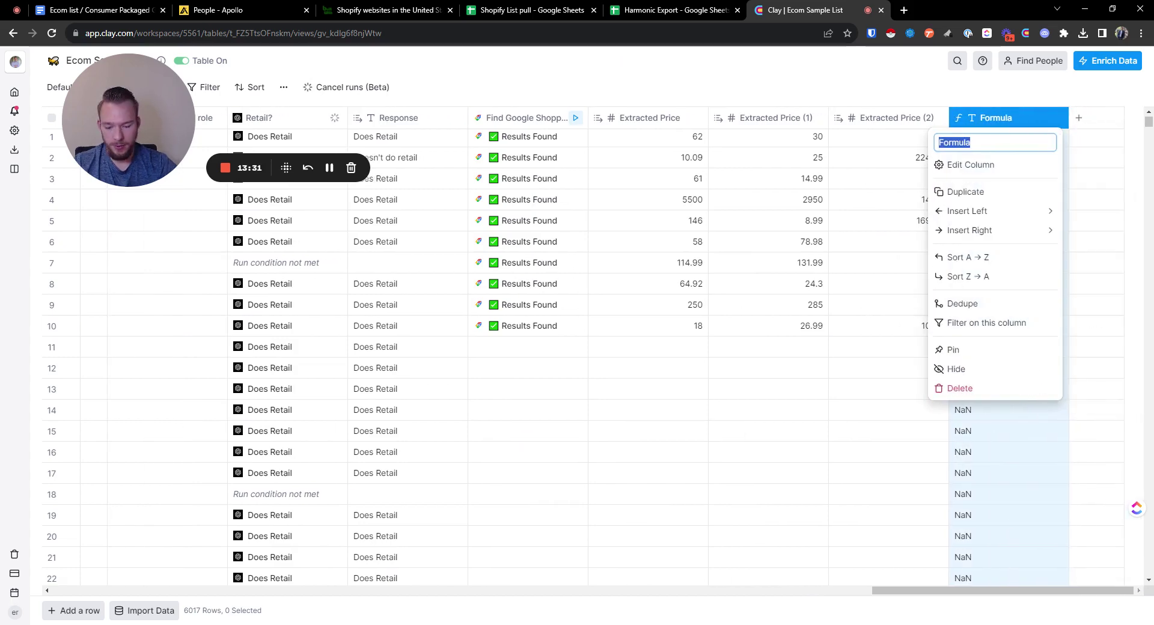
text(AOV)
key(Return)
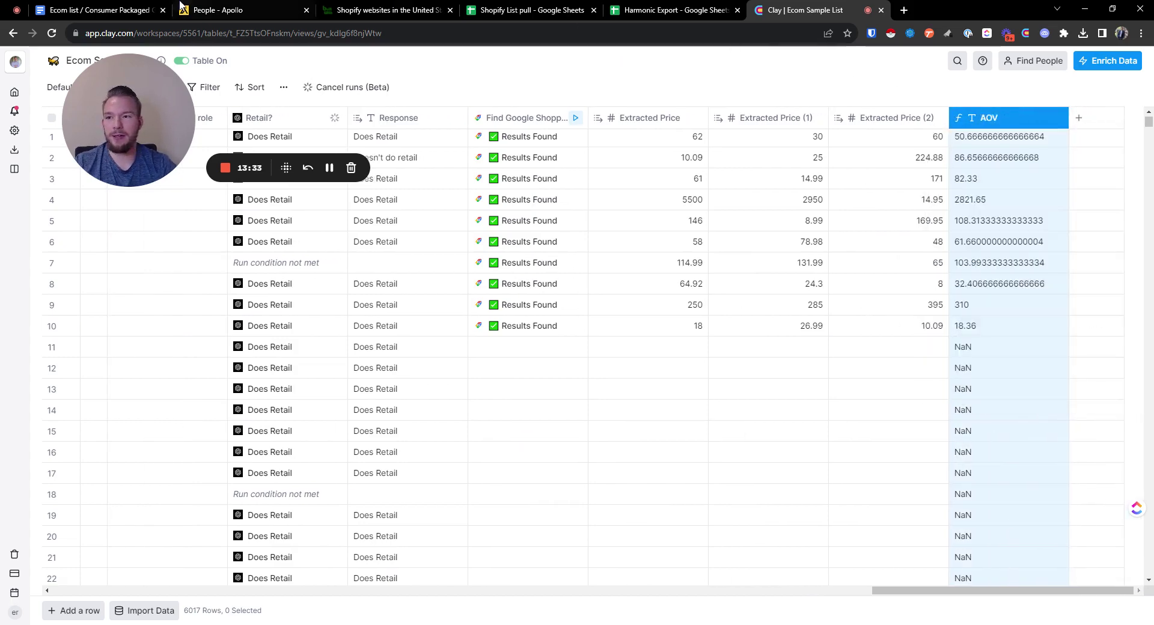
- Switch to the Ecom list Google Docs document and review the industry, Klaviyo/Shopify, average order value, CPG and employee-count criteria
key(ctrl+1)
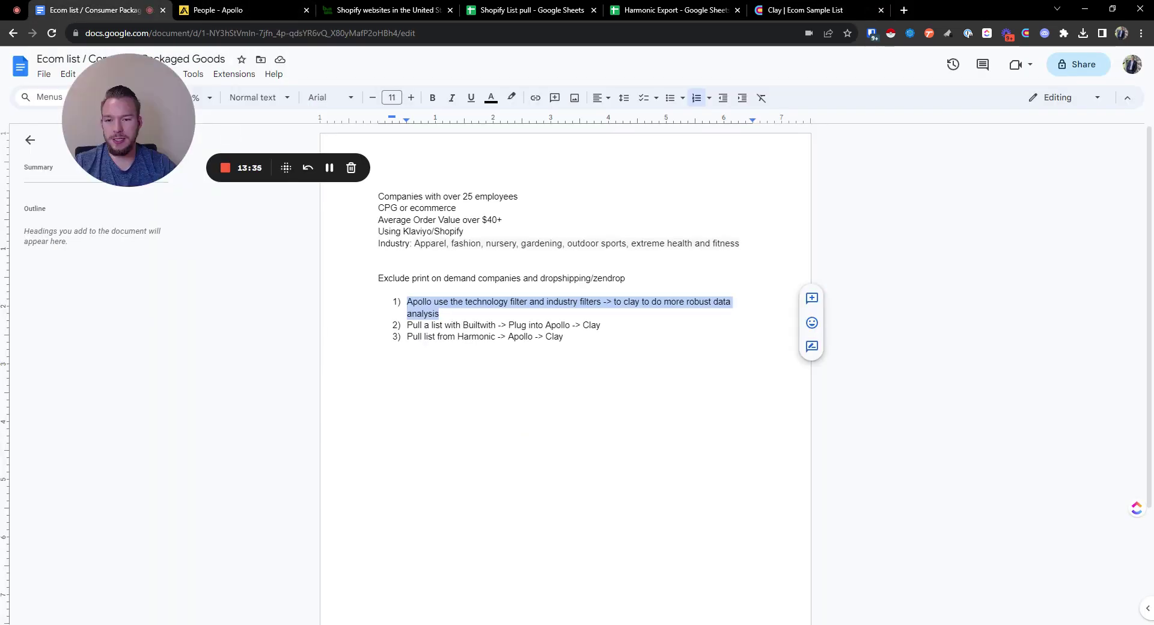
click(384, 219)
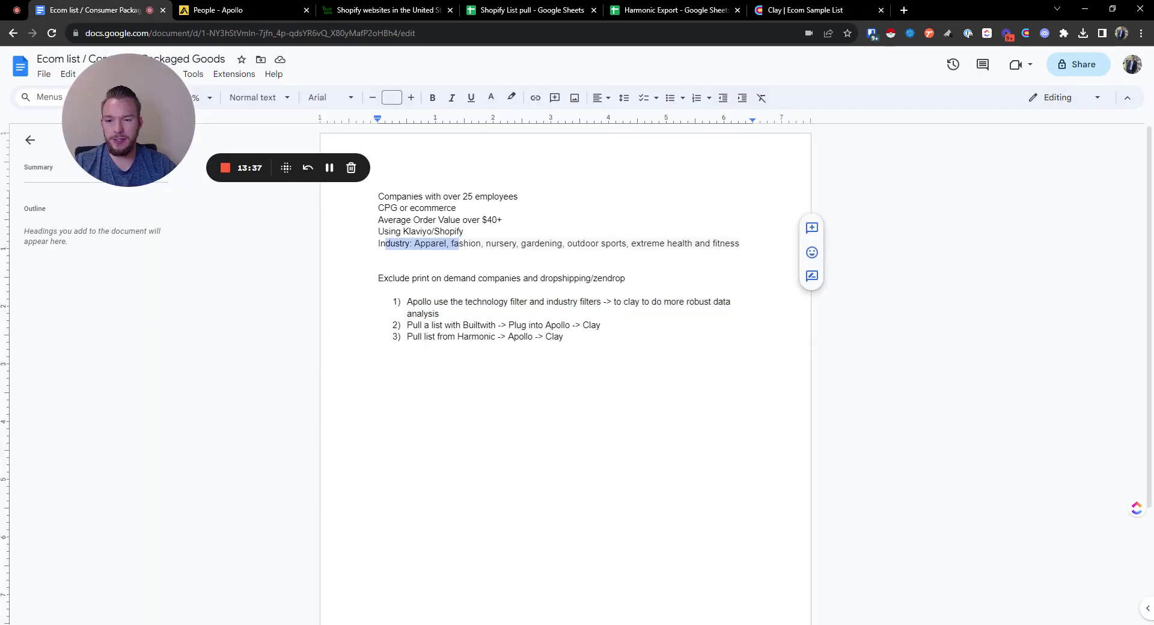
drag(378, 231, 468, 231)
drag(378, 219, 451, 208)
drag(520, 197, 384, 196)
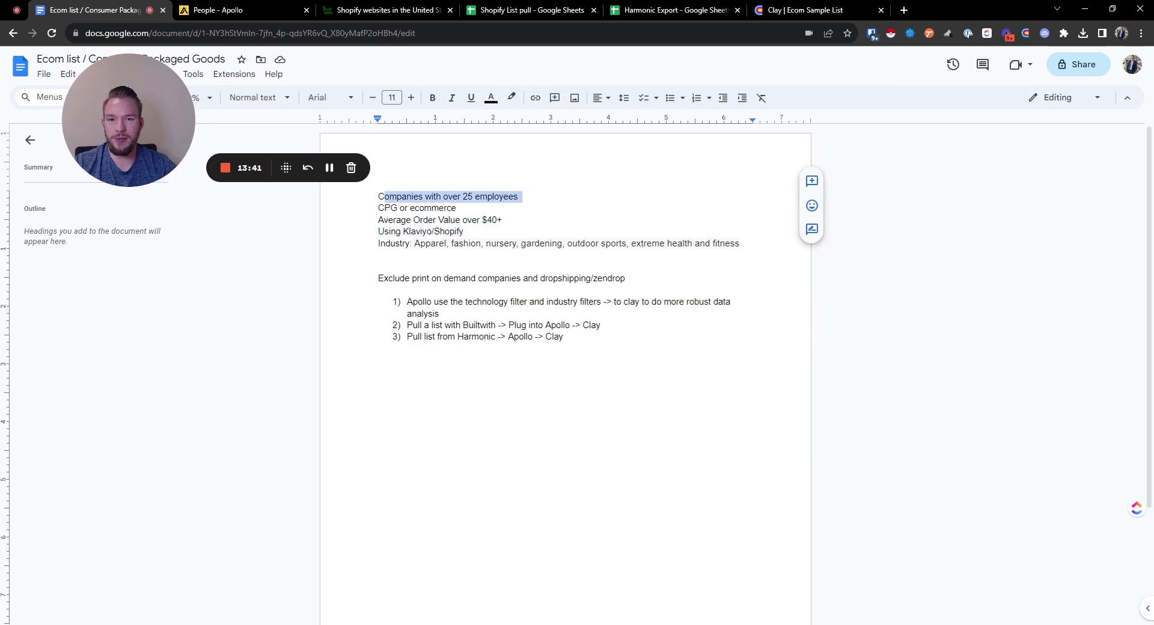